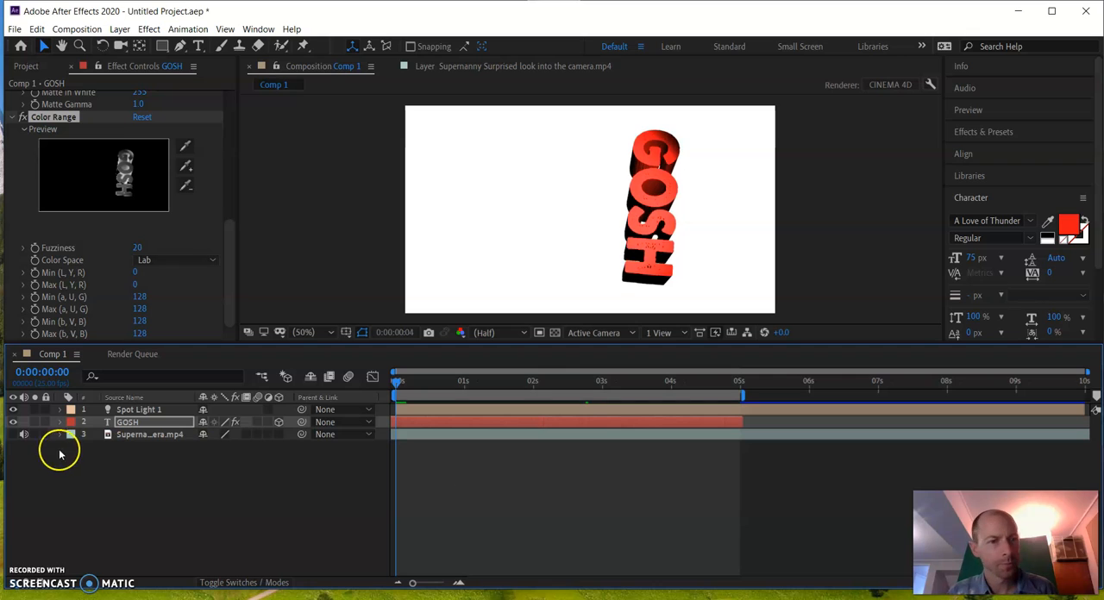
# Mute the Supernanny video layer and scrub through the GOSH text animation to about 0:00:04:13
pyautogui.click(25, 434)
pyautogui.click(615, 530)
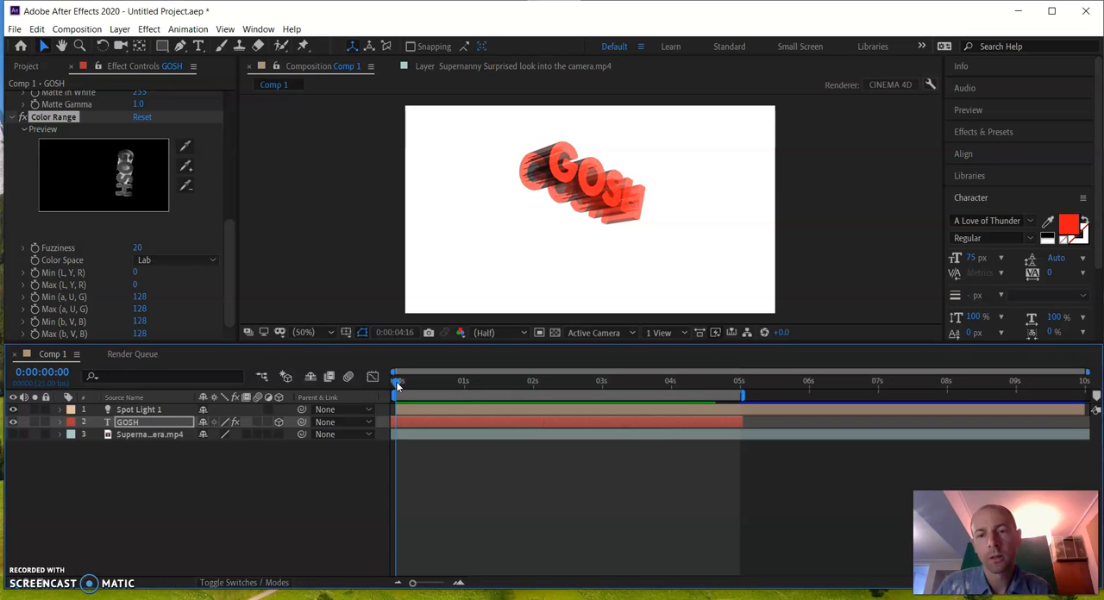
pyautogui.moveTo(397, 386); pyautogui.dragTo(708, 388)
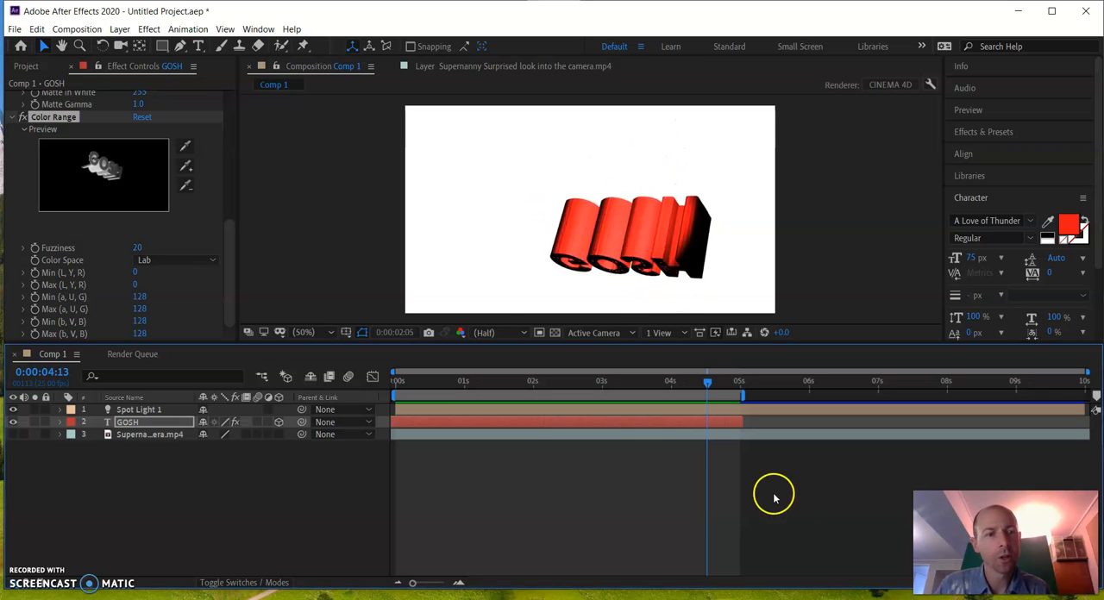
# Hide the GOSH and Spot Light 1 layers, show the Supernanny video, and preview it from the start
pyautogui.click(13, 423)
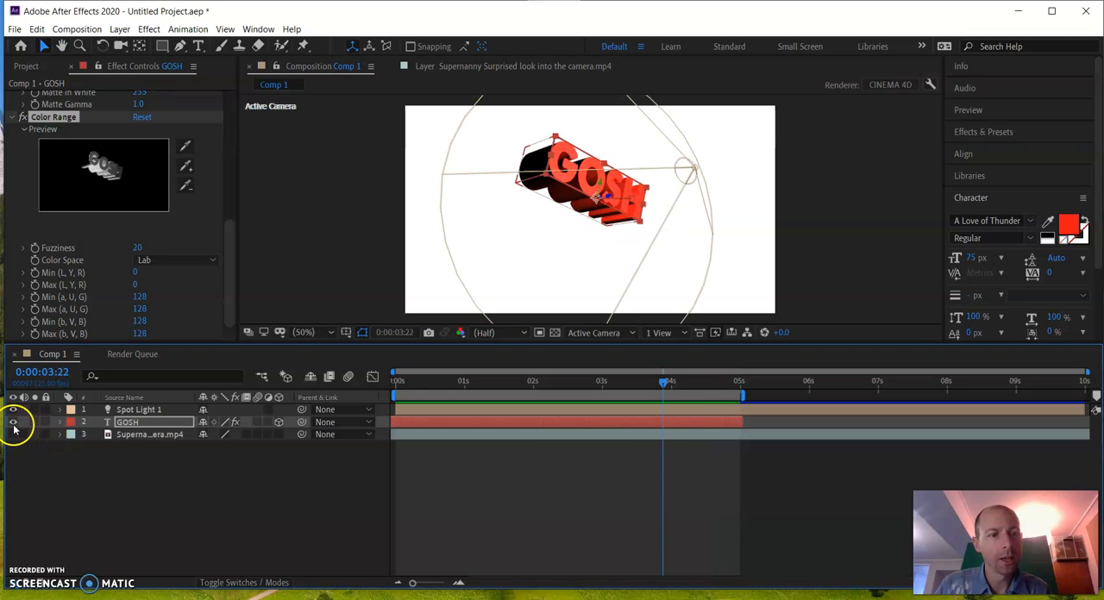
pyautogui.click(13, 410)
pyautogui.click(11, 435)
pyautogui.moveTo(664, 380); pyautogui.dragTo(337, 387)
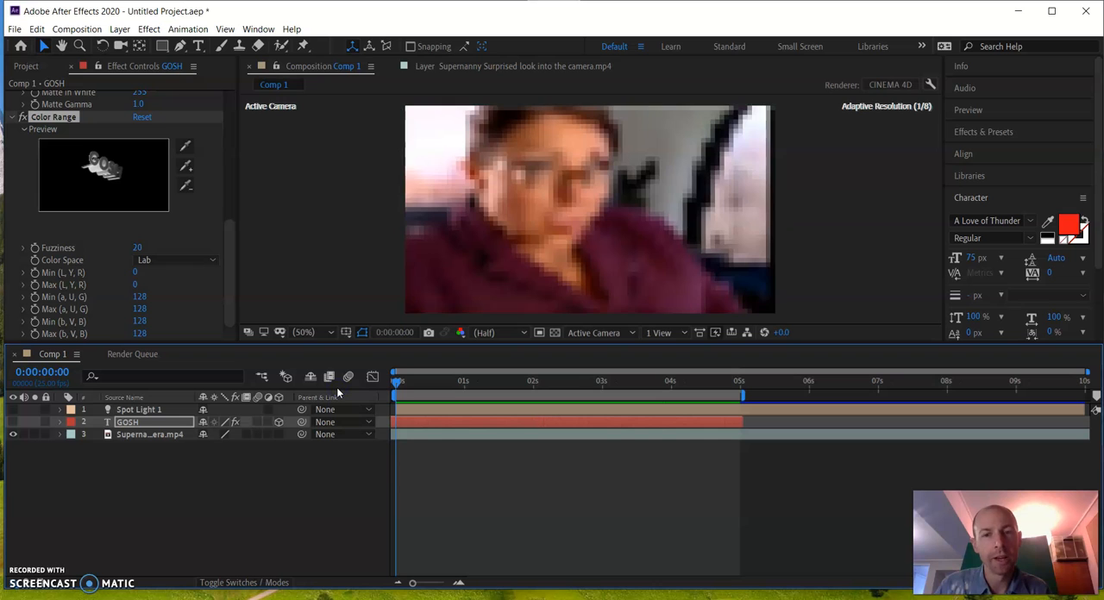
pyautogui.press('space')
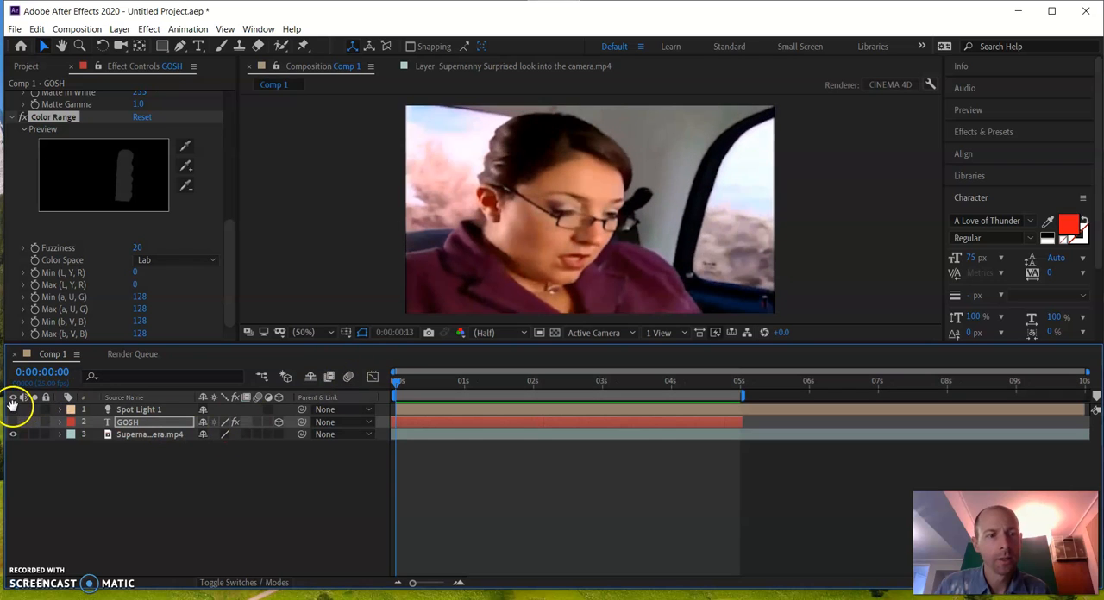
pyautogui.press('space')
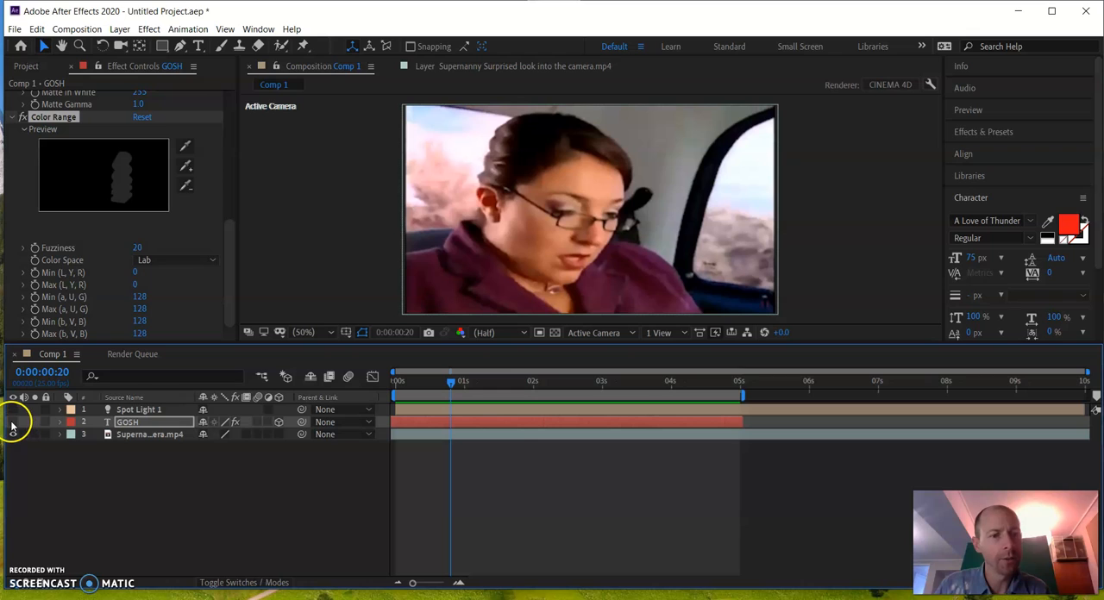
# Show the GOSH text and Spot Light 1 again and preview them over the Supernanny video from the start
pyautogui.click(12, 422)
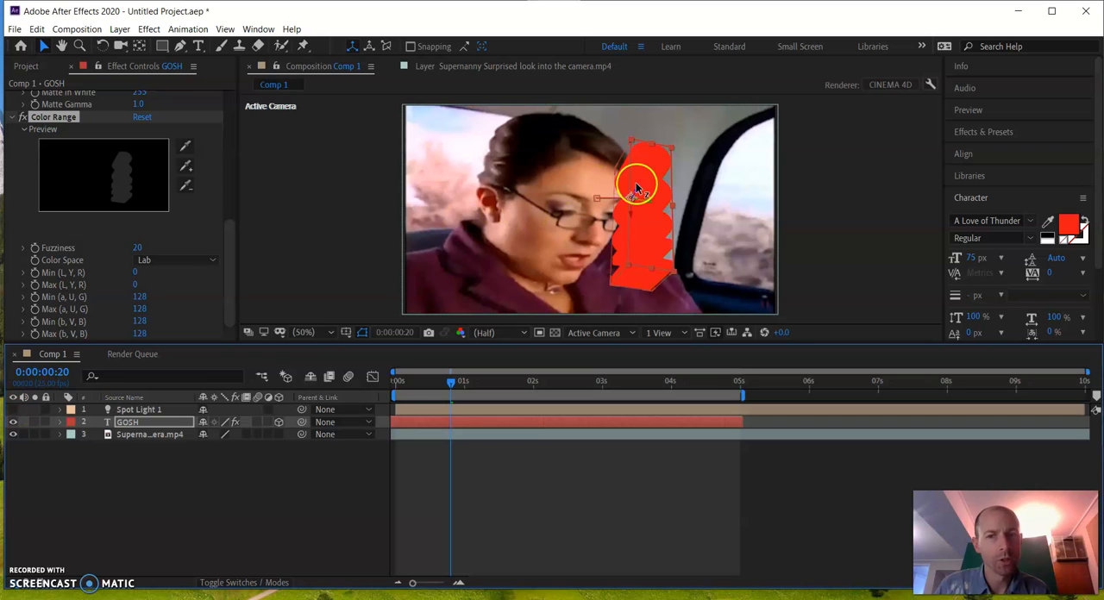
pyautogui.click(12, 410)
pyautogui.click(12, 410)
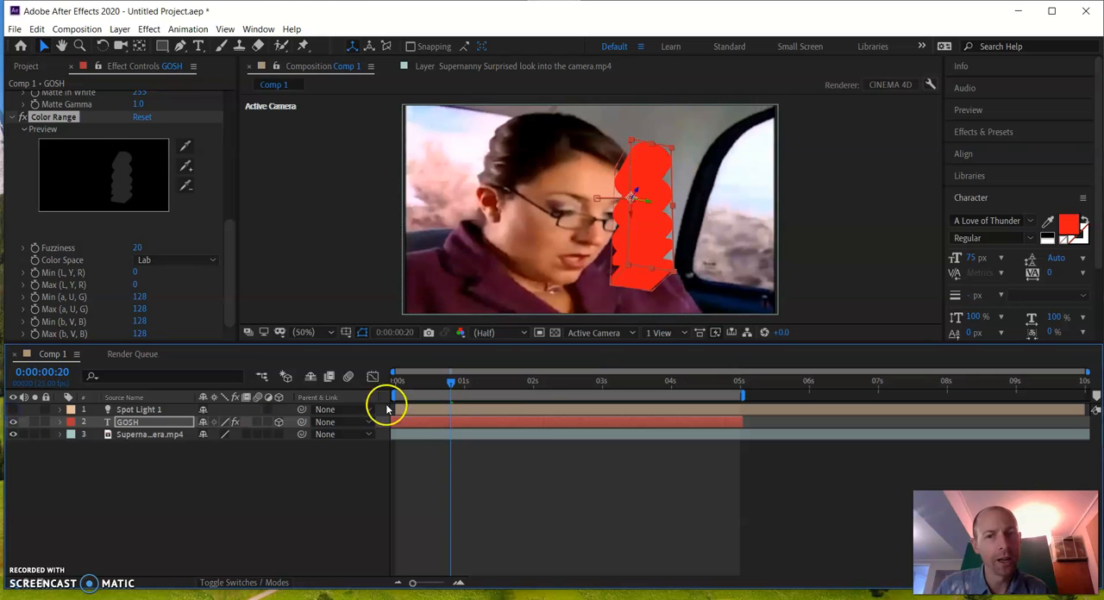
pyautogui.click(454, 382)
pyautogui.moveTo(455, 382); pyautogui.dragTo(248, 416)
pyautogui.click(13, 410)
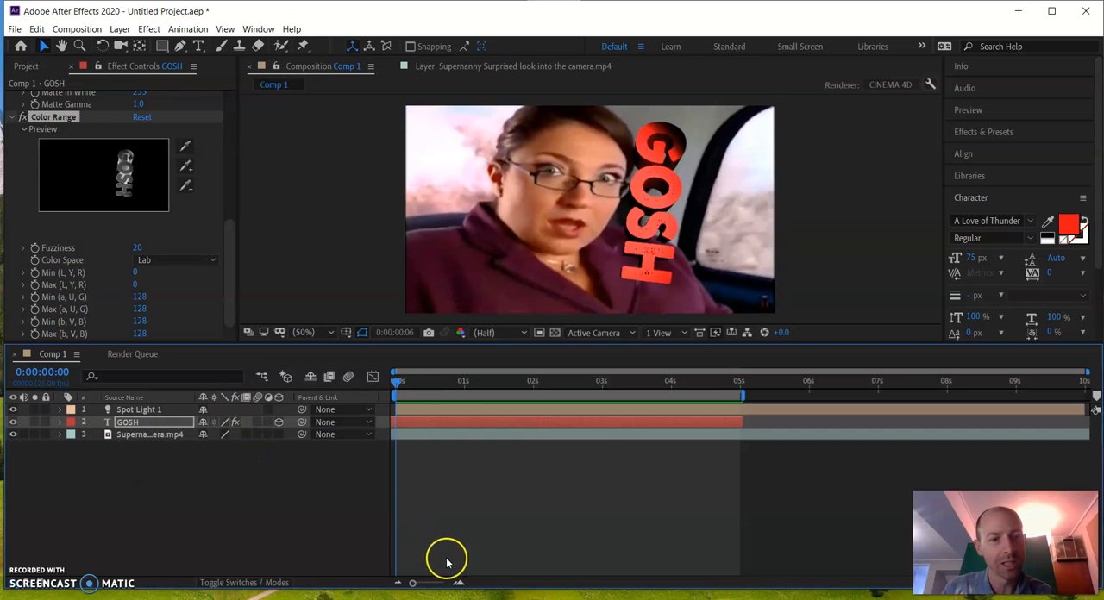
pyautogui.press('space')
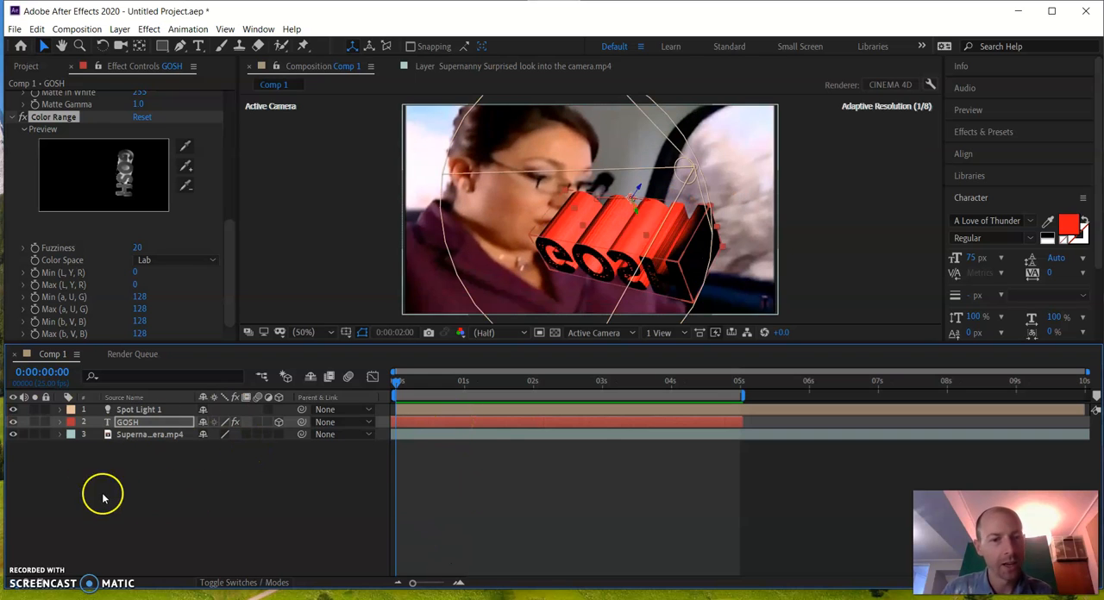
# Delete the Supernanny video layer from Comp 1 and preview the remaining GOSH animation from the start
pyautogui.click(172, 435)
pyautogui.press('Delete')
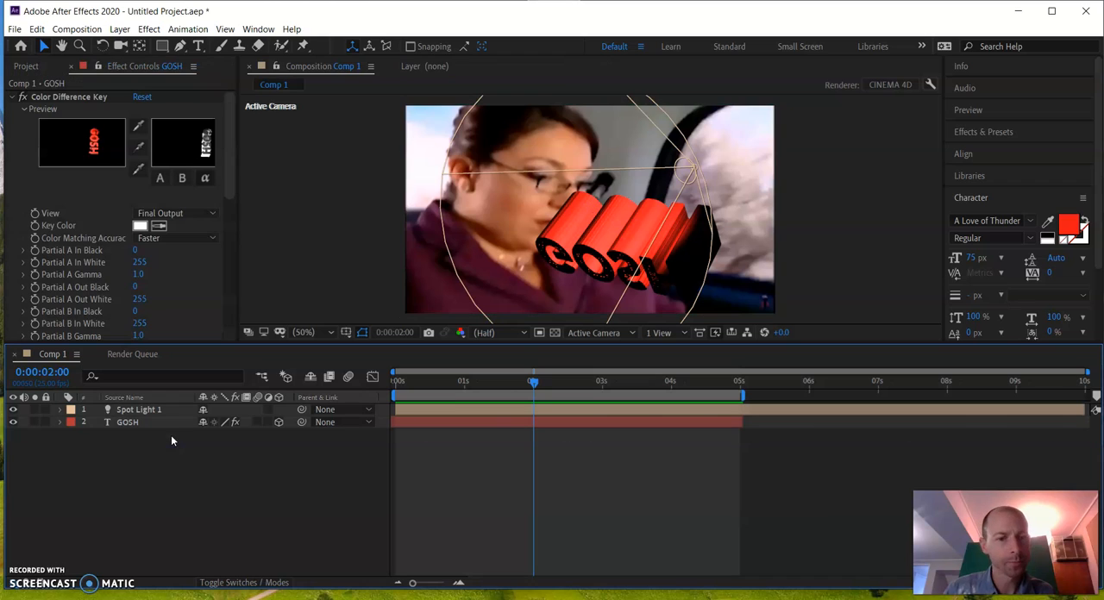
pyautogui.moveTo(505, 384); pyautogui.dragTo(104, 429)
pyautogui.press('space')
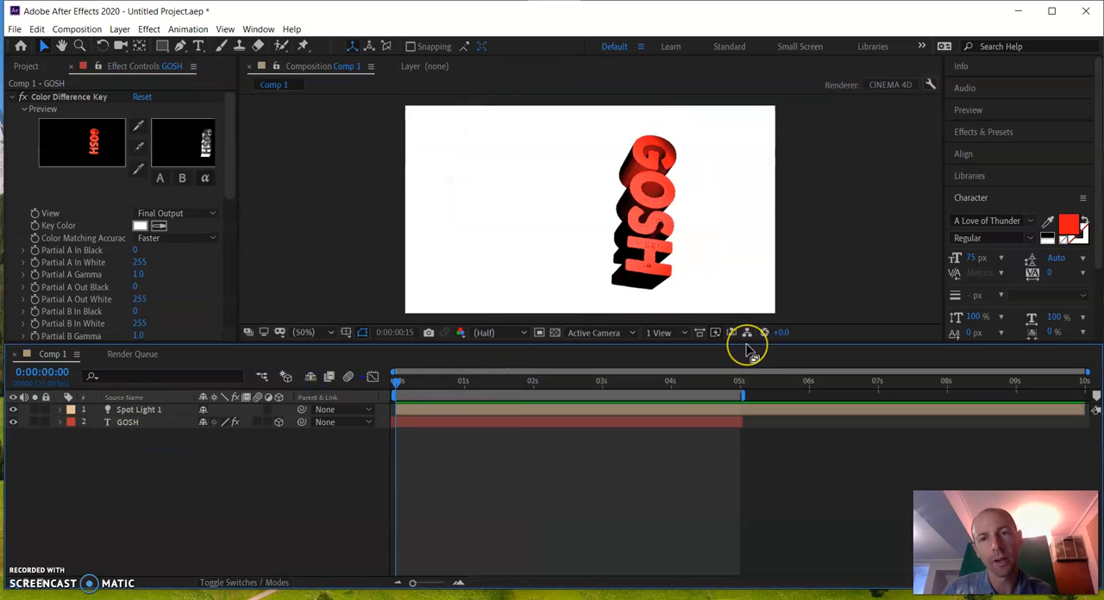
pyautogui.press('space')
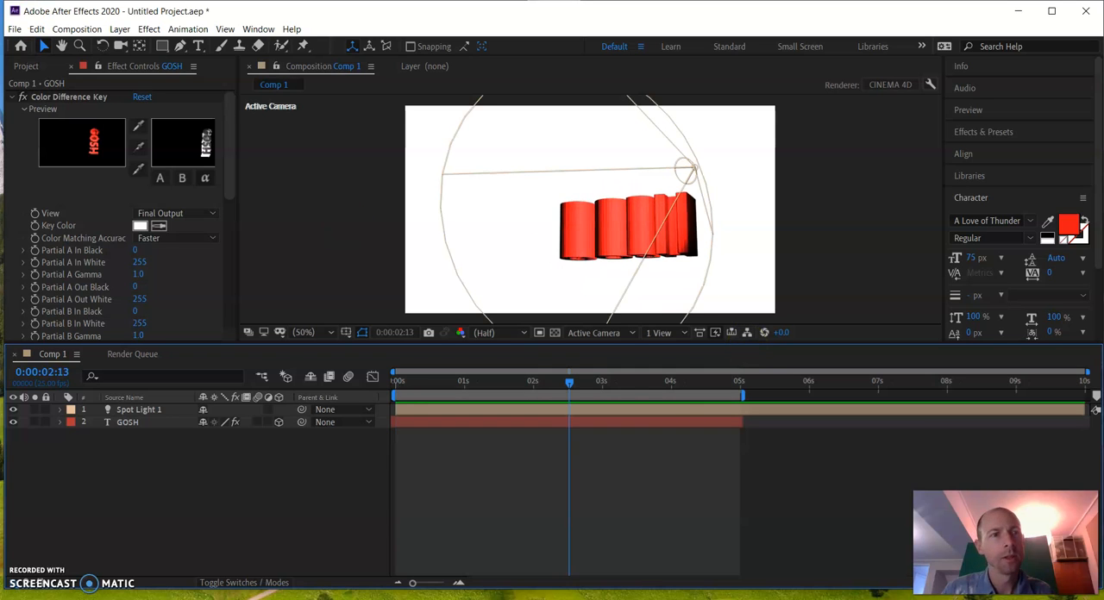
# Import the "Supernanny Surprised look into the camera" video from the Desktop as footage
pyautogui.click(15, 28)
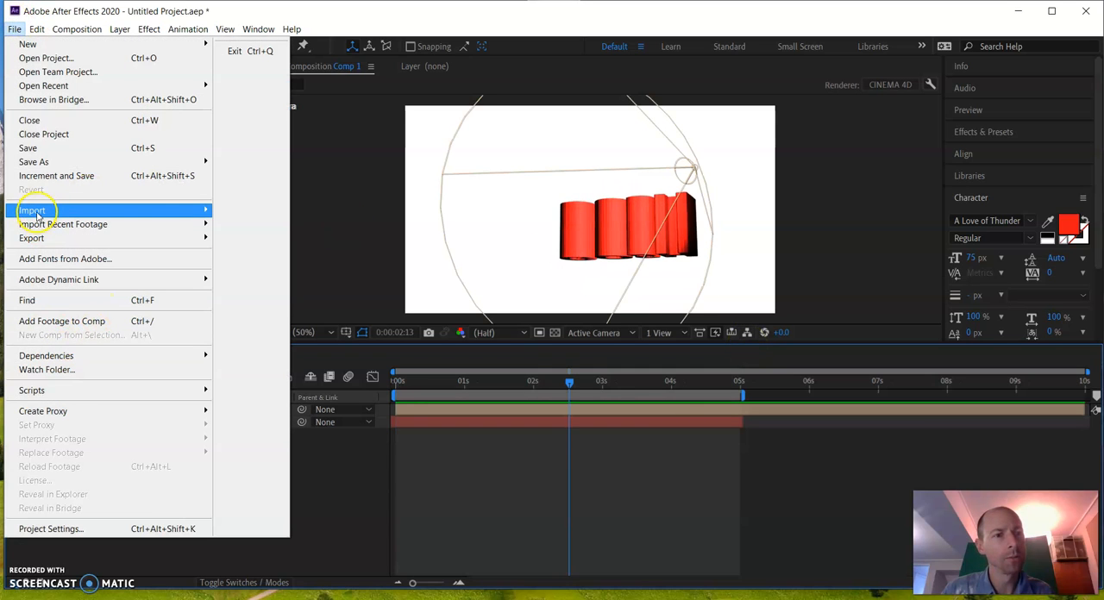
pyautogui.moveTo(145, 214)
pyautogui.click(226, 210)
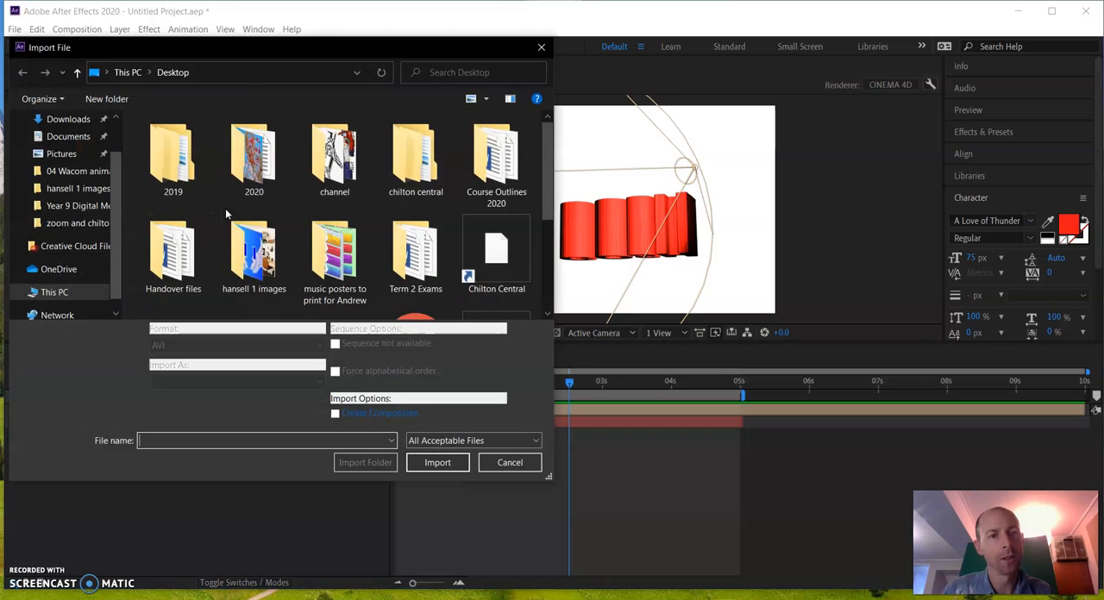
pyautogui.scroll(-5, 363, 223)
pyautogui.click(188, 262)
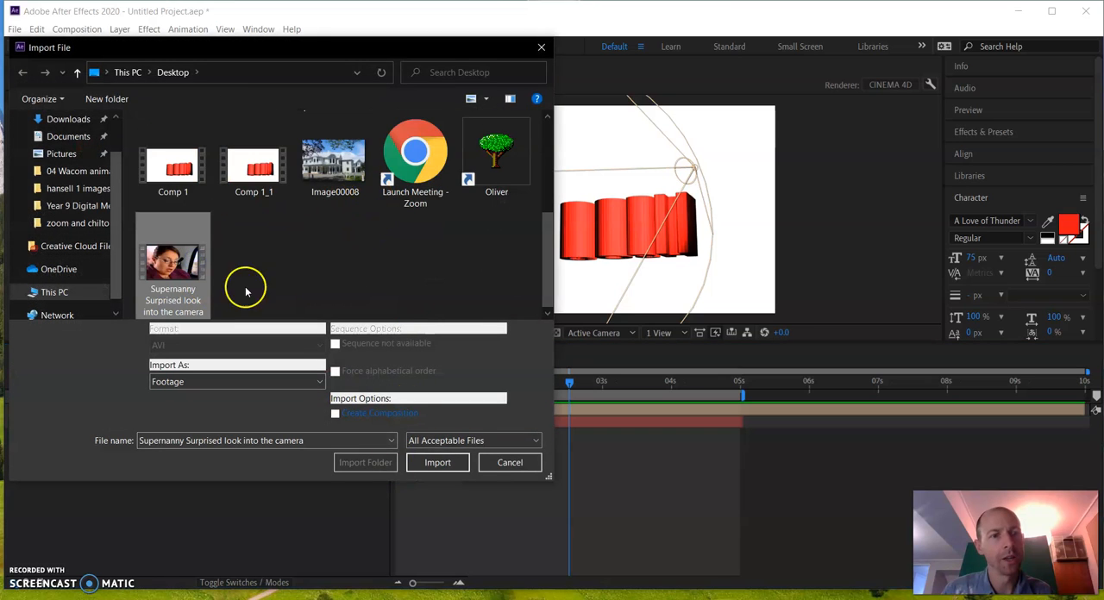
pyautogui.click(436, 462)
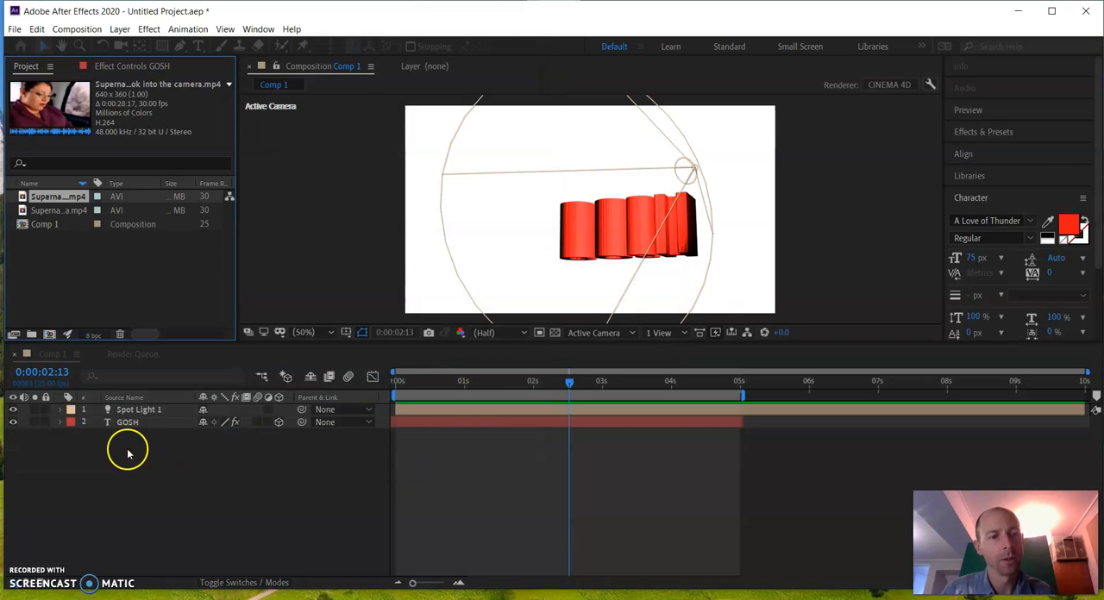
# Add the imported Supernanny clip to the Comp 1 timeline and place it beneath the GOSH text layer
pyautogui.moveTo(49, 196); pyautogui.dragTo(106, 408)
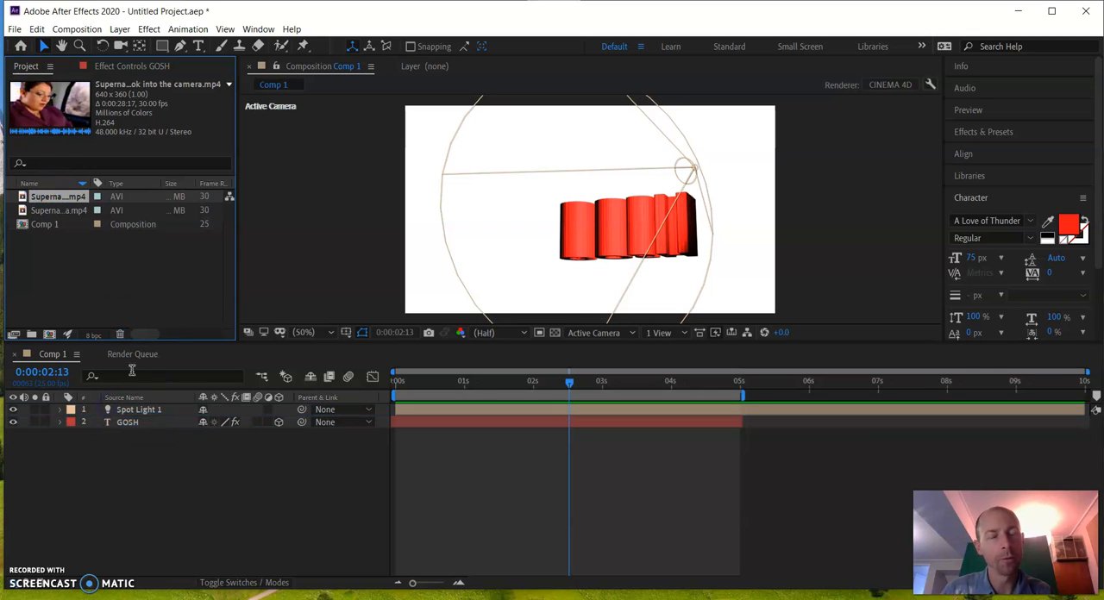
pyautogui.moveTo(54, 195); pyautogui.dragTo(123, 408)
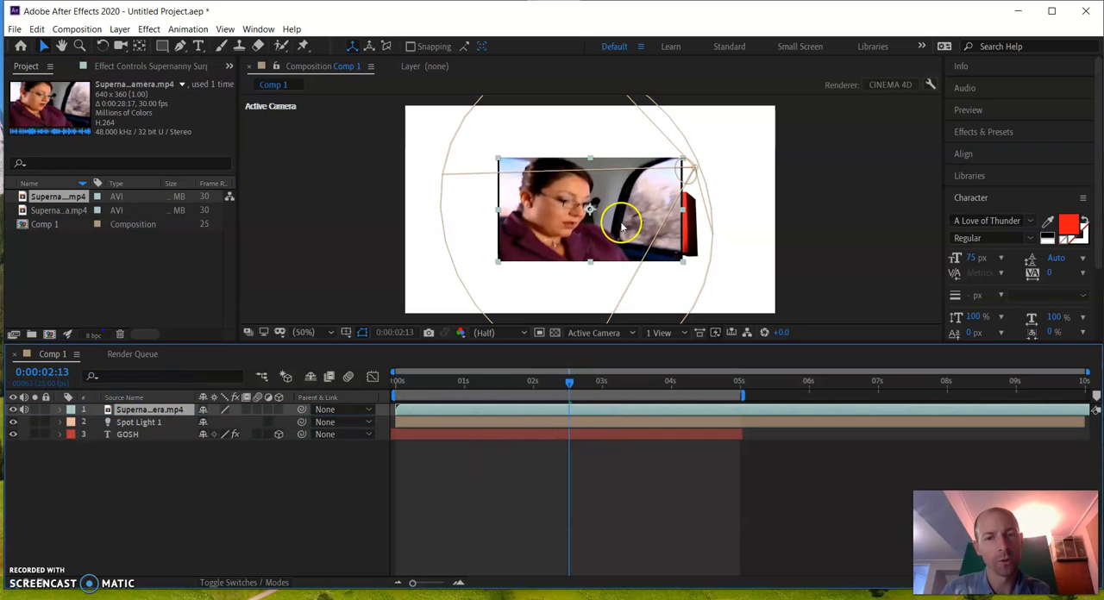
pyautogui.moveTo(111, 411); pyautogui.dragTo(138, 430)
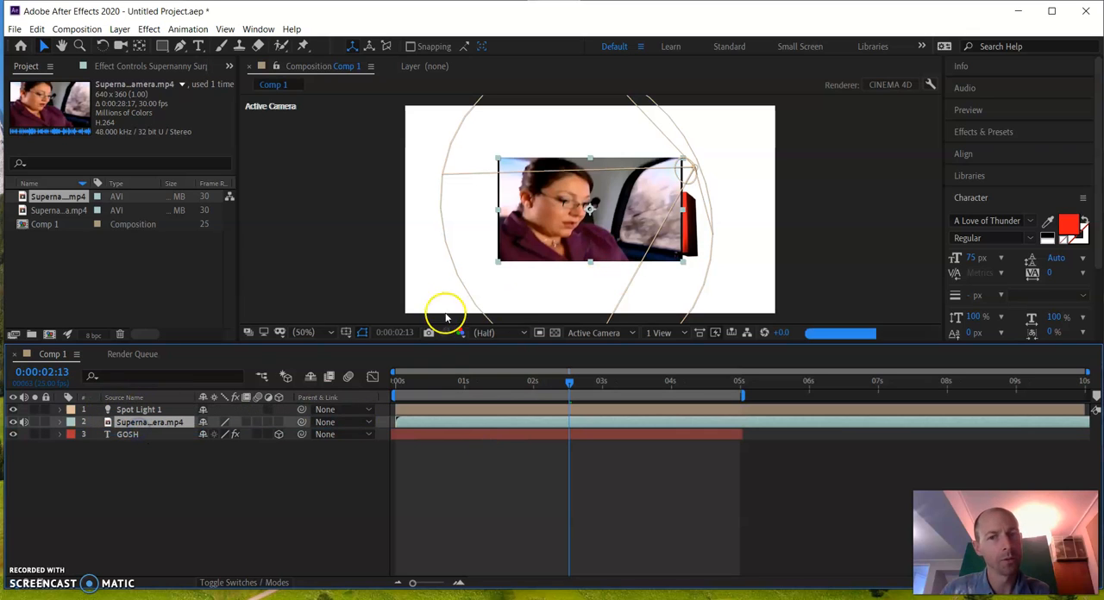
pyautogui.moveTo(142, 426); pyautogui.dragTo(147, 441)
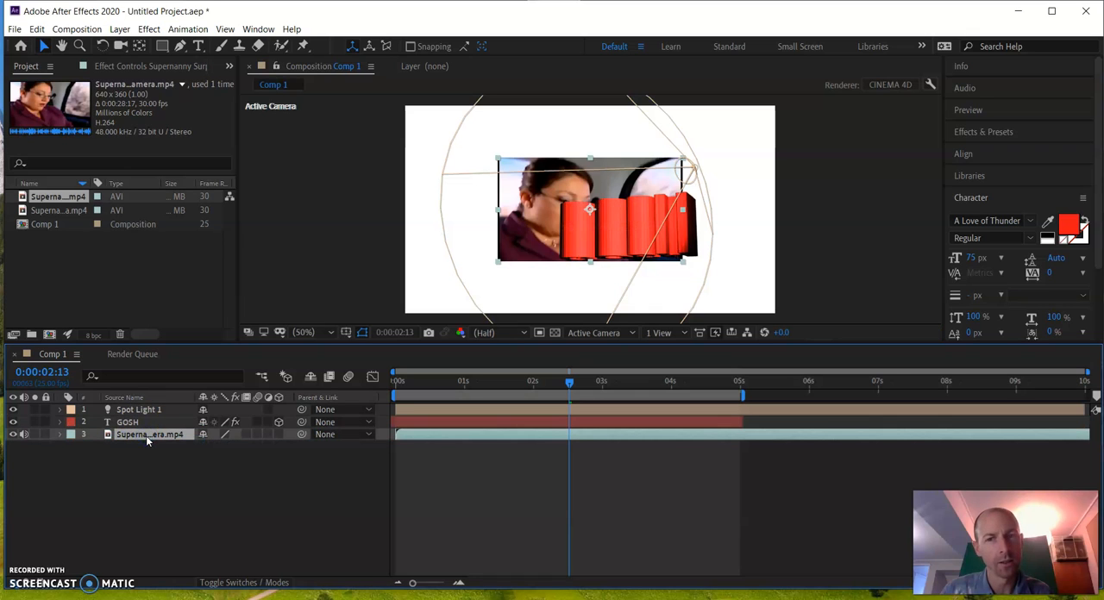
# Scale the Supernanny clip up to fill the composition frame and preview the composite from the start
pyautogui.moveTo(498, 261); pyautogui.dragTo(400, 316)
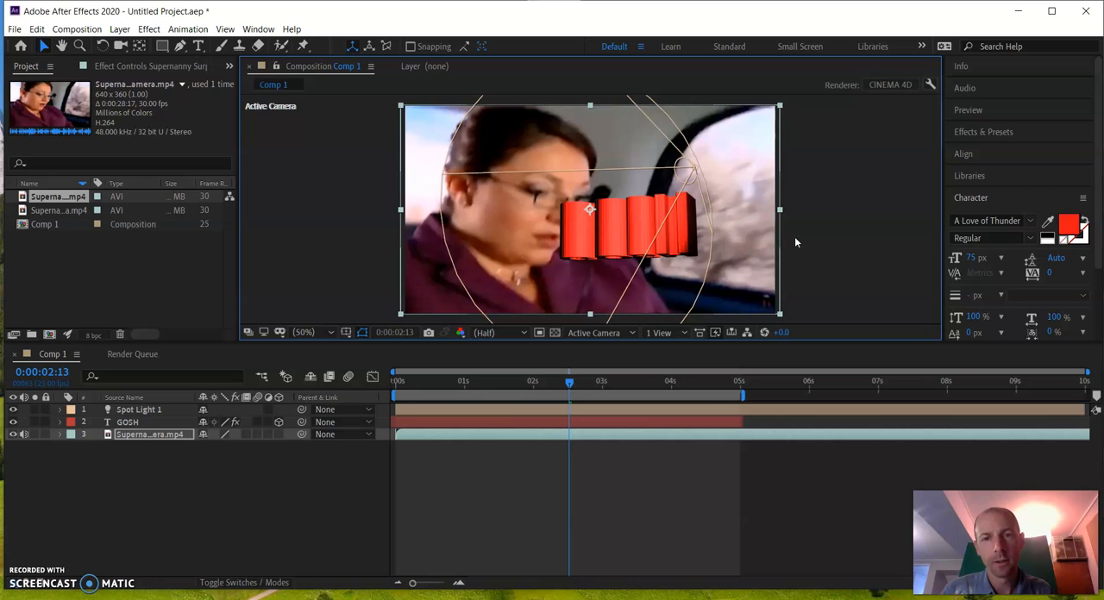
pyautogui.press('space')
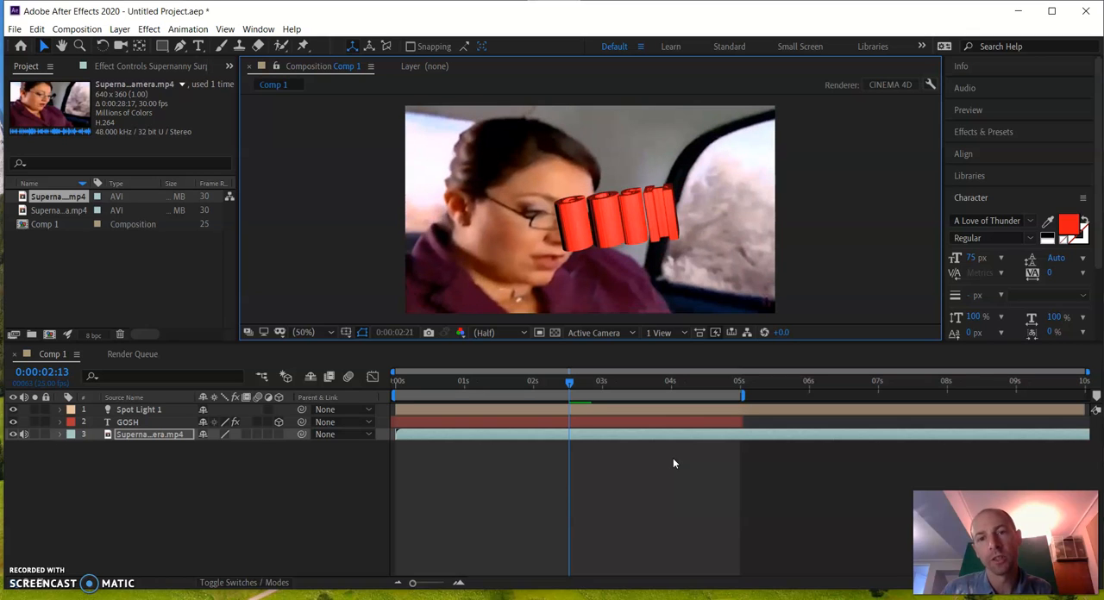
pyautogui.click(576, 381)
pyautogui.moveTo(592, 382); pyautogui.dragTo(291, 430)
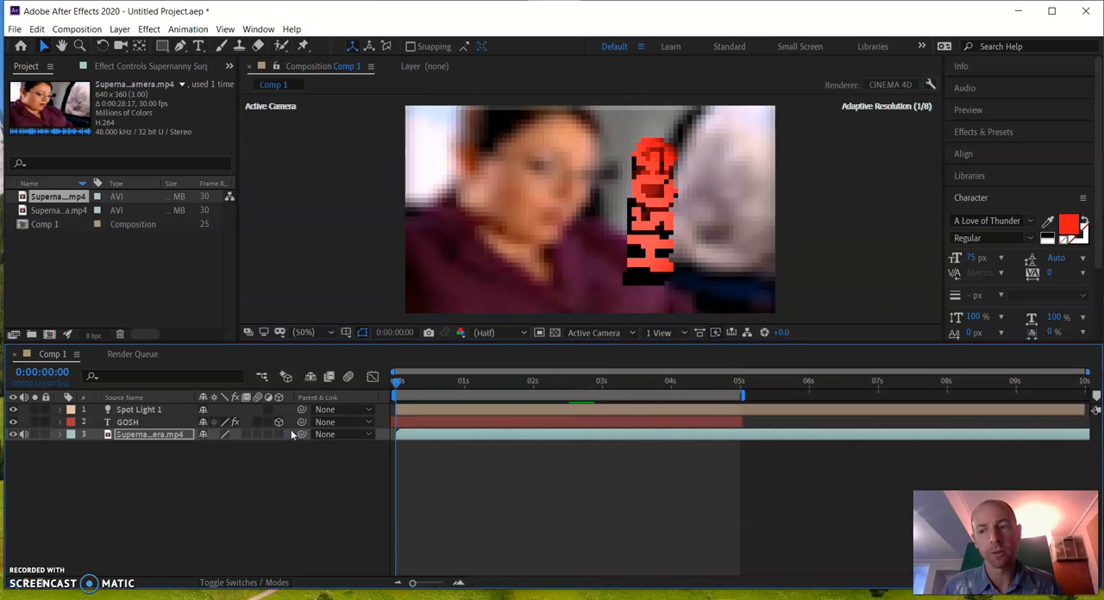
pyautogui.press('space')
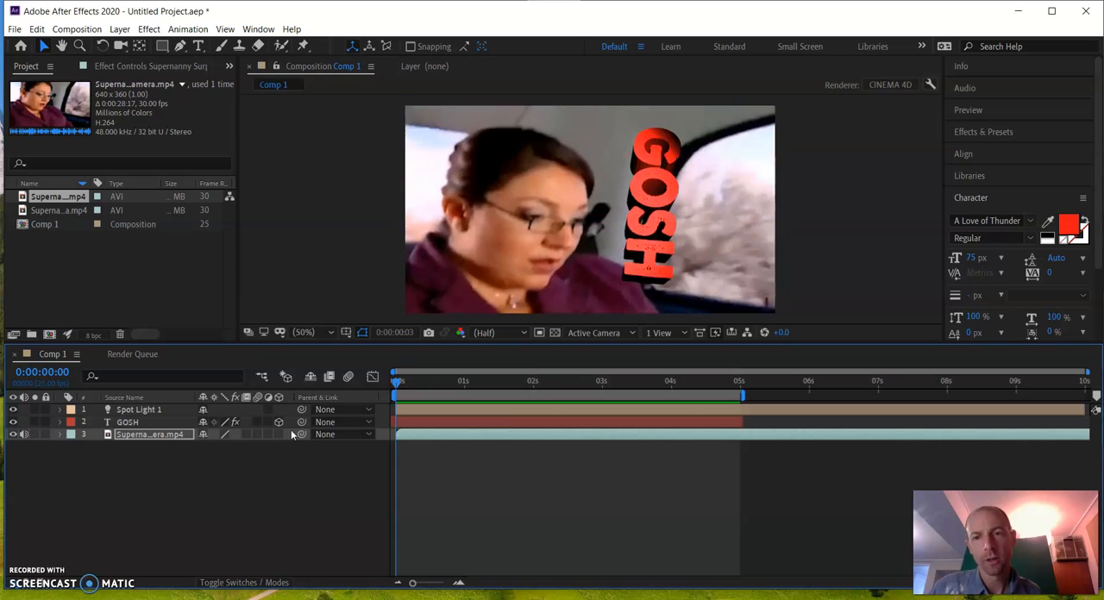
pyautogui.press('space')
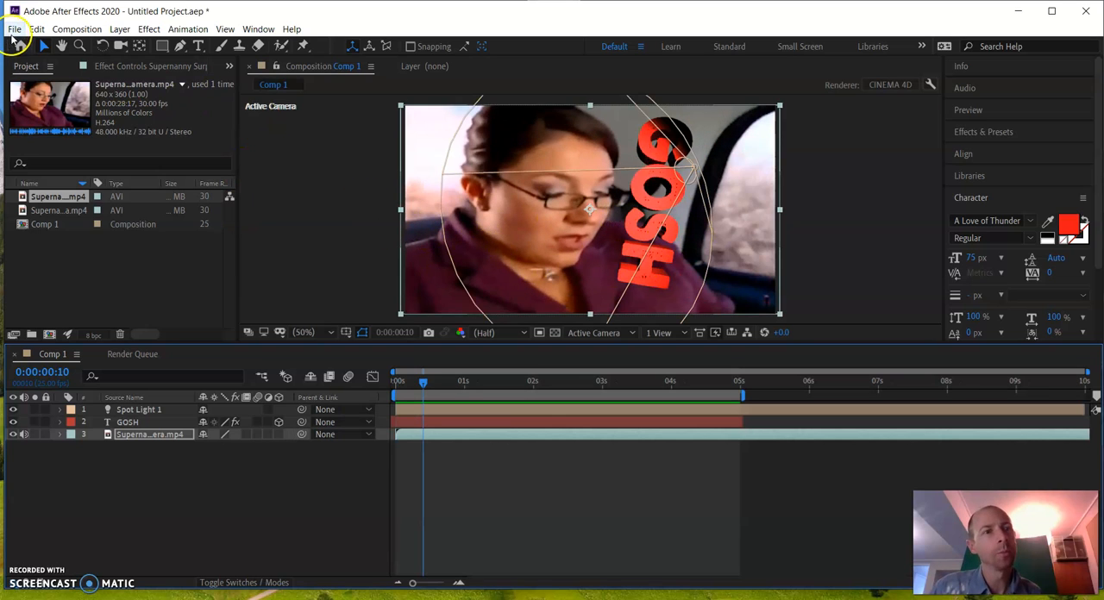
# Add Comp 1 to the render queue
pyautogui.click(15, 29)
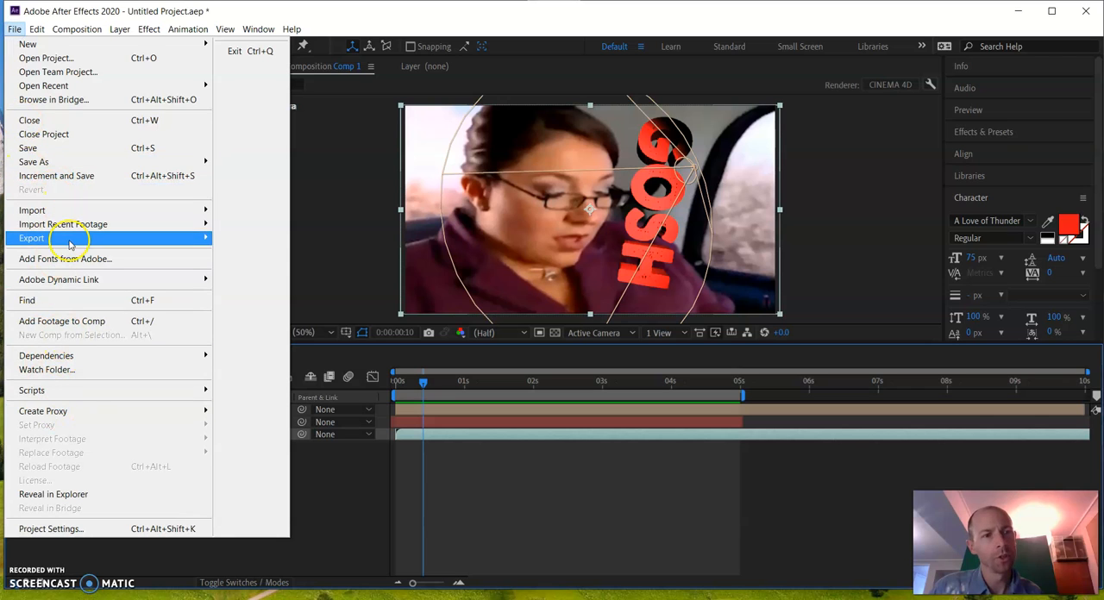
pyautogui.moveTo(86, 240)
pyautogui.click(328, 254)
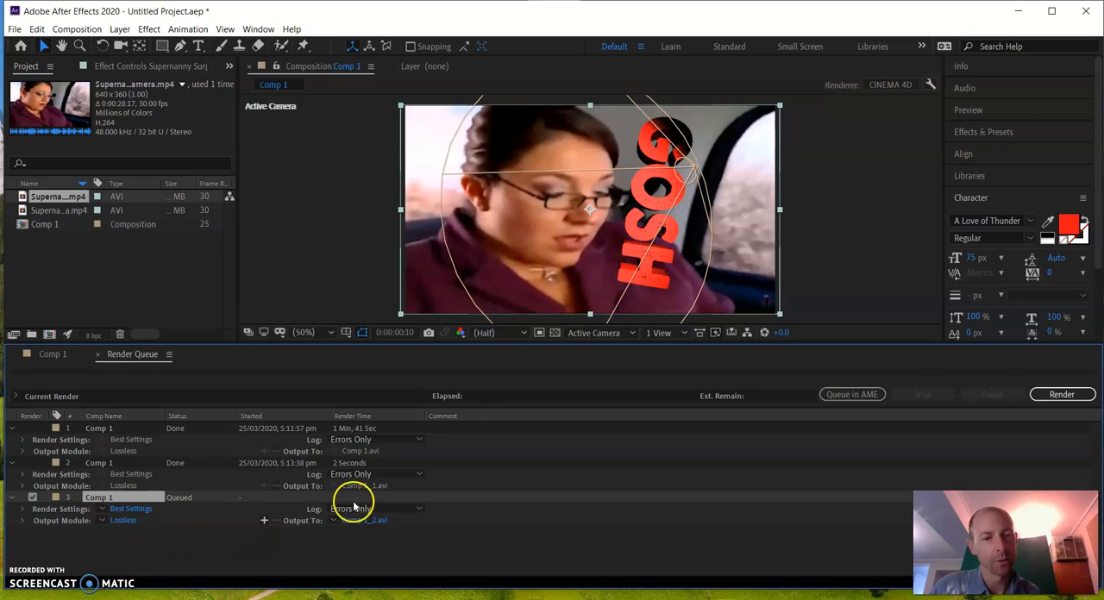
# Remove every Comp 1 item, both completed and queued, from the render queue
pyautogui.click(101, 464)
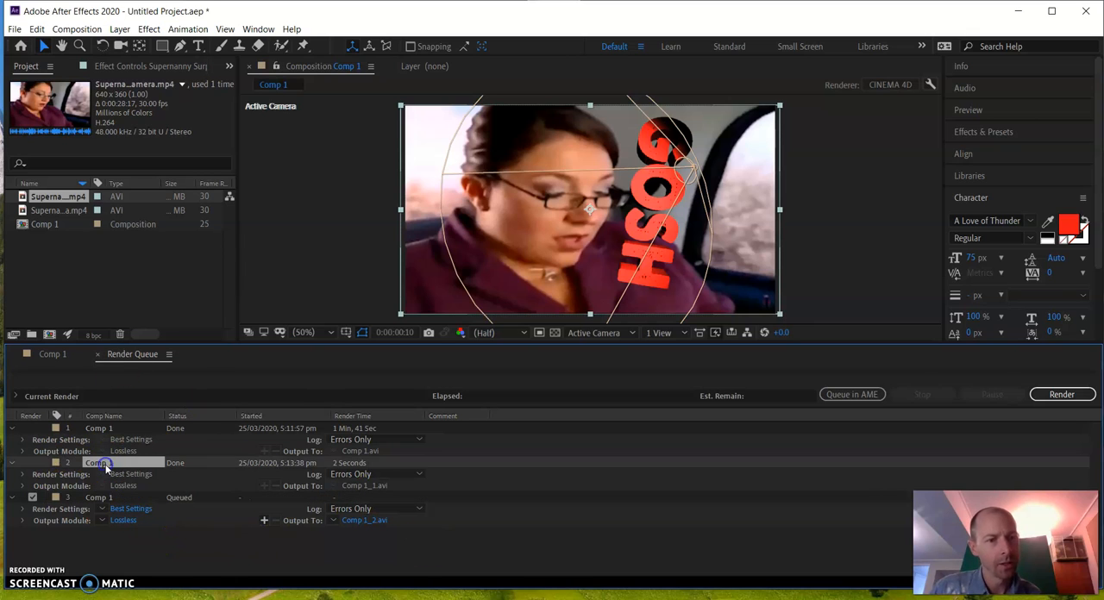
pyautogui.press('Delete')
pyautogui.click(92, 429)
pyautogui.press('Delete')
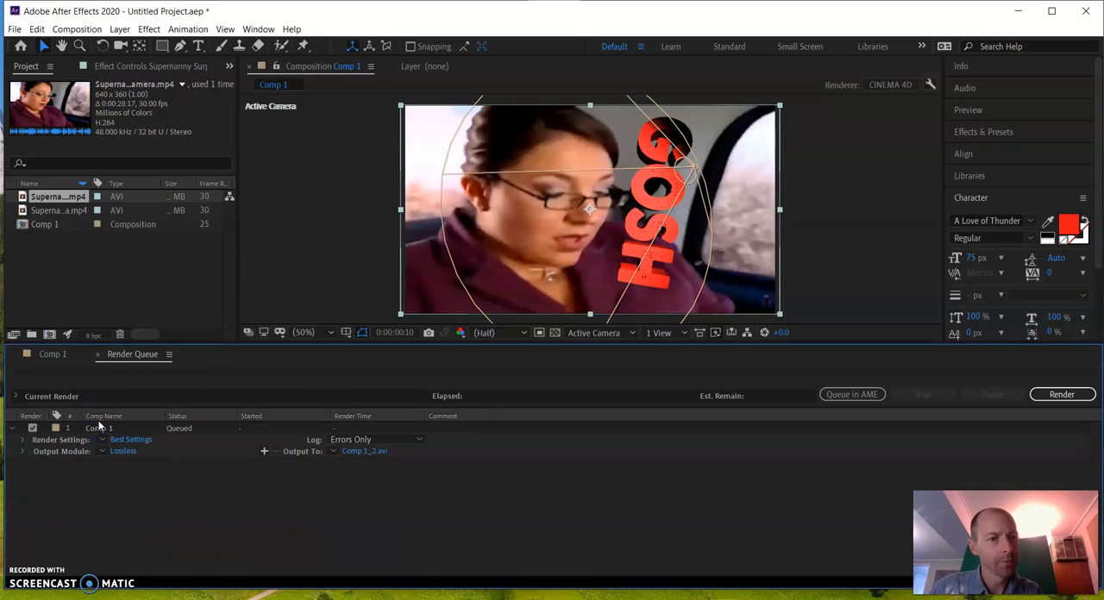
pyautogui.press('Delete')
# Add the selected Supernanny footage to the emptied render queue for export
pyautogui.click(16, 28)
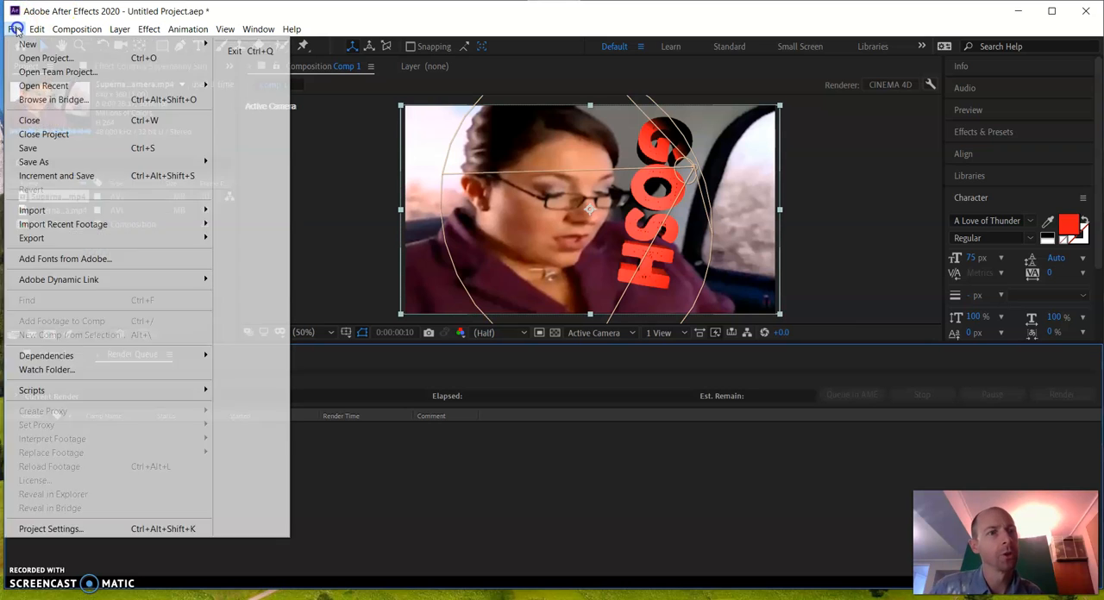
pyautogui.moveTo(35, 238)
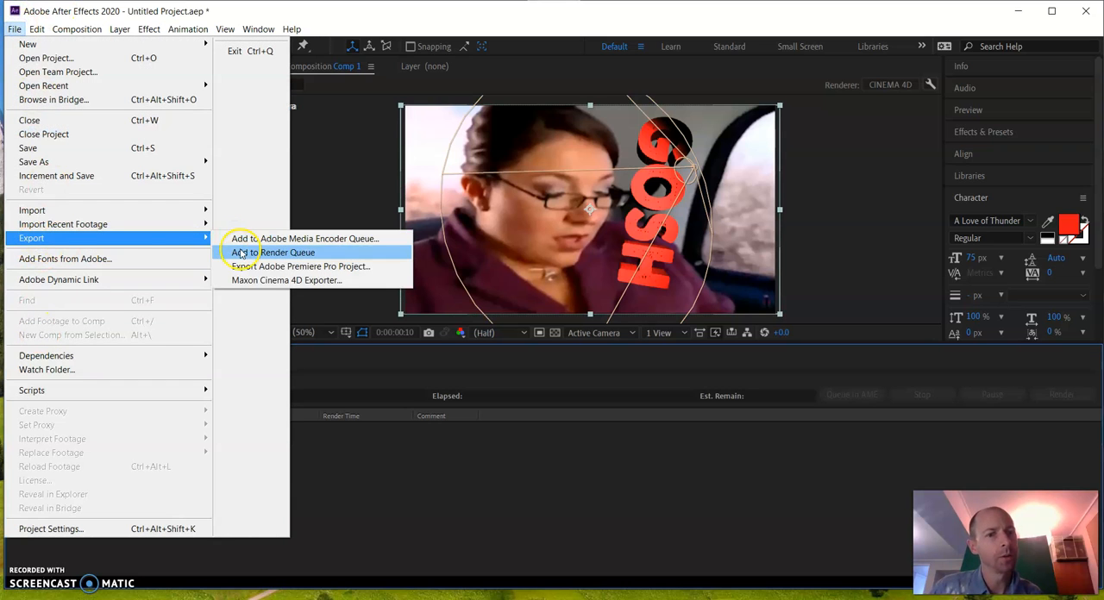
pyautogui.click(242, 253)
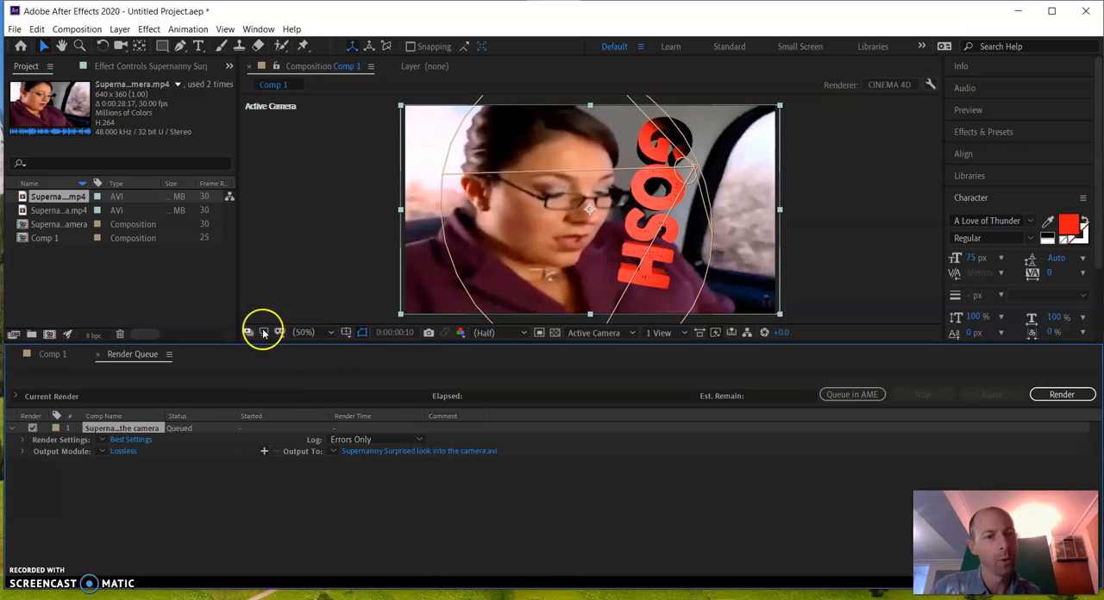
pyautogui.click(50, 354)
pyautogui.click(121, 355)
pyautogui.click(48, 354)
pyautogui.click(131, 355)
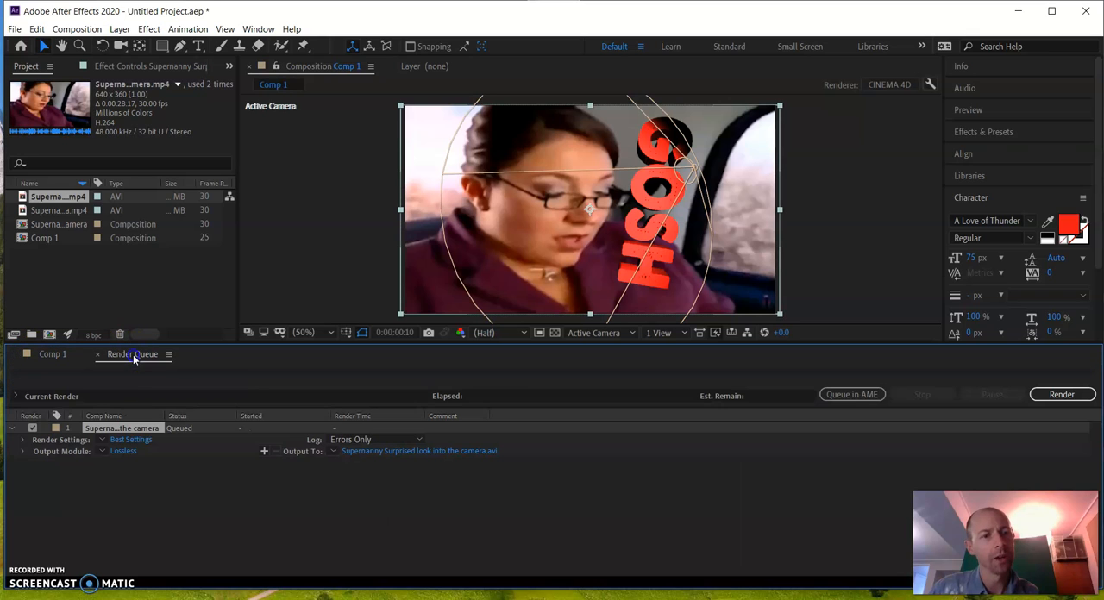
# Examine the output destination on the Desktop and the available file types for the queued Supernanny render
pyautogui.click(384, 454)
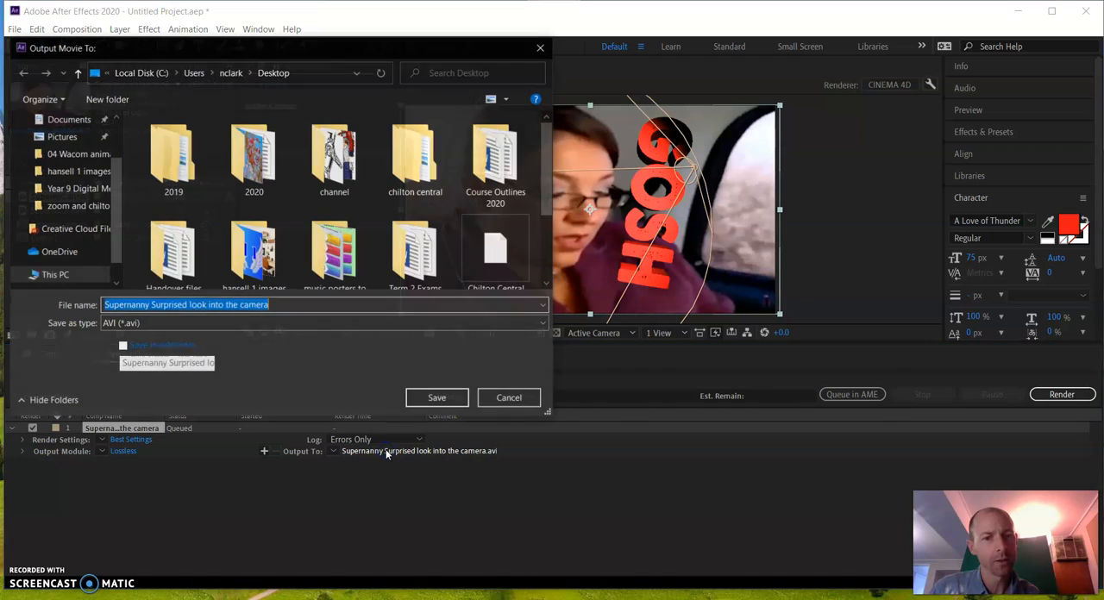
pyautogui.scroll(2, 74, 147)
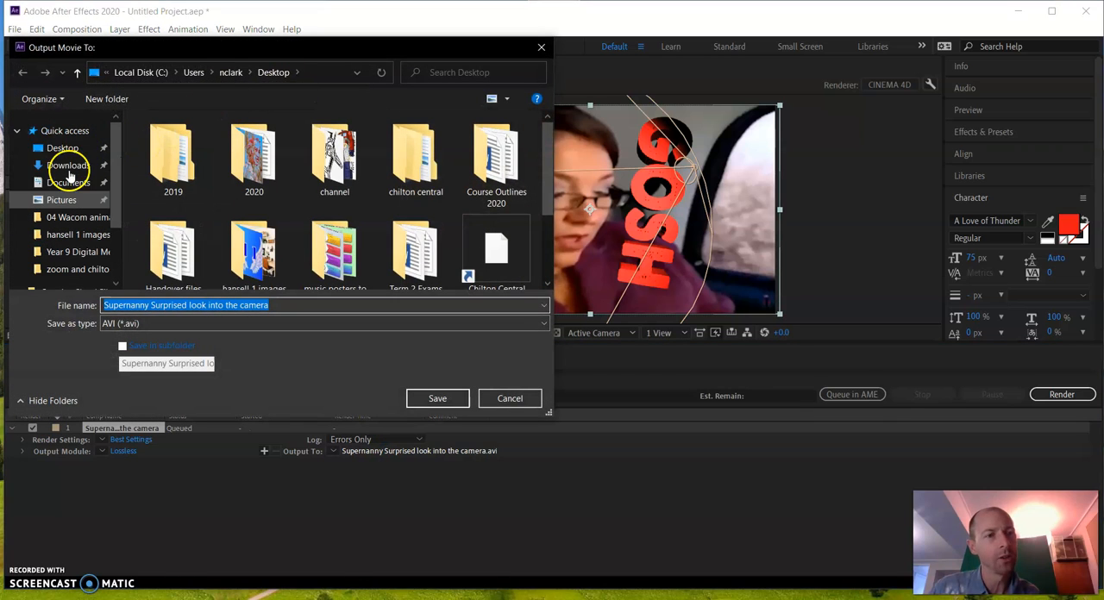
pyautogui.click(69, 148)
pyautogui.scroll(-2, 247, 180)
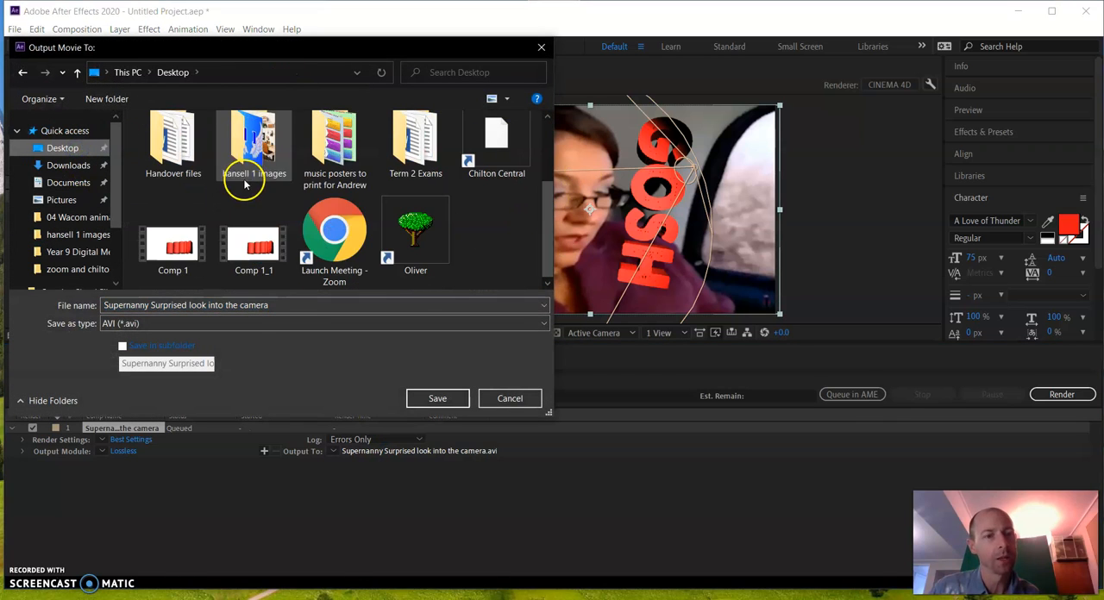
pyautogui.click(156, 323)
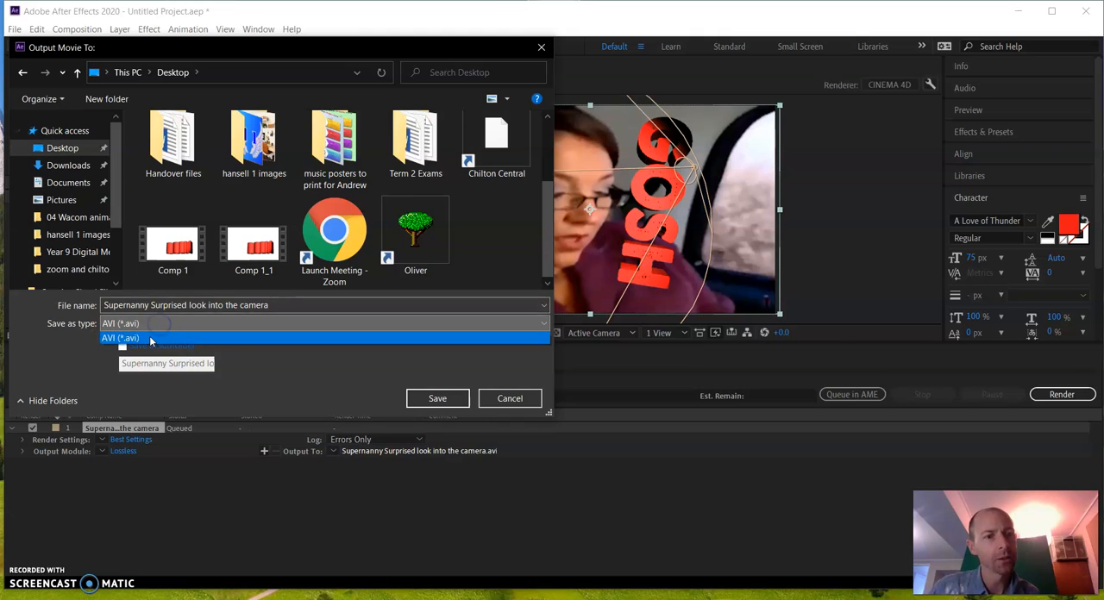
pyautogui.click(182, 319)
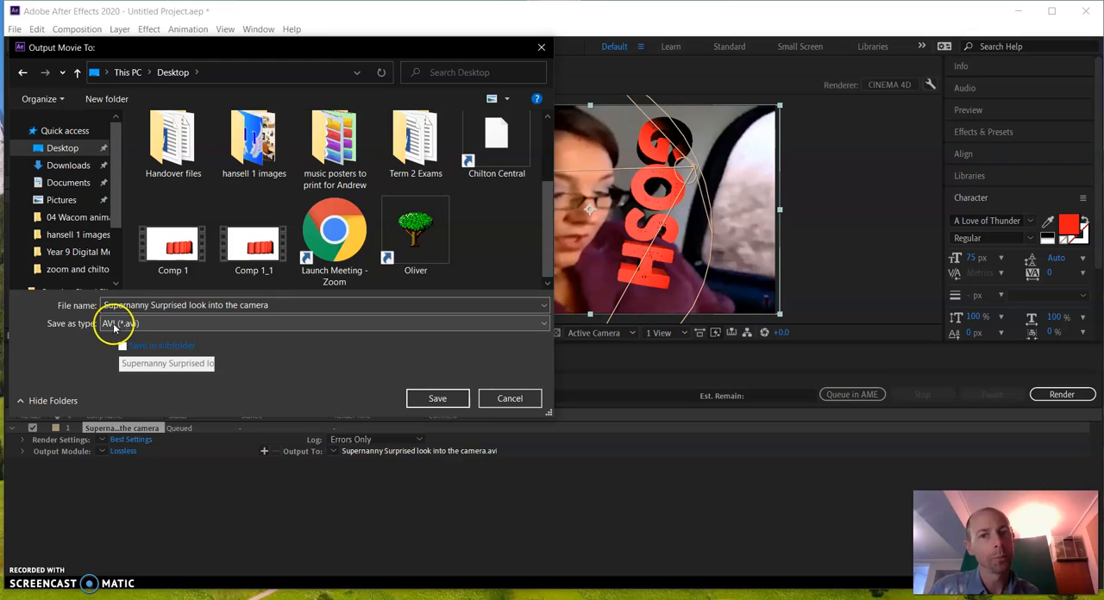
pyautogui.click(509, 399)
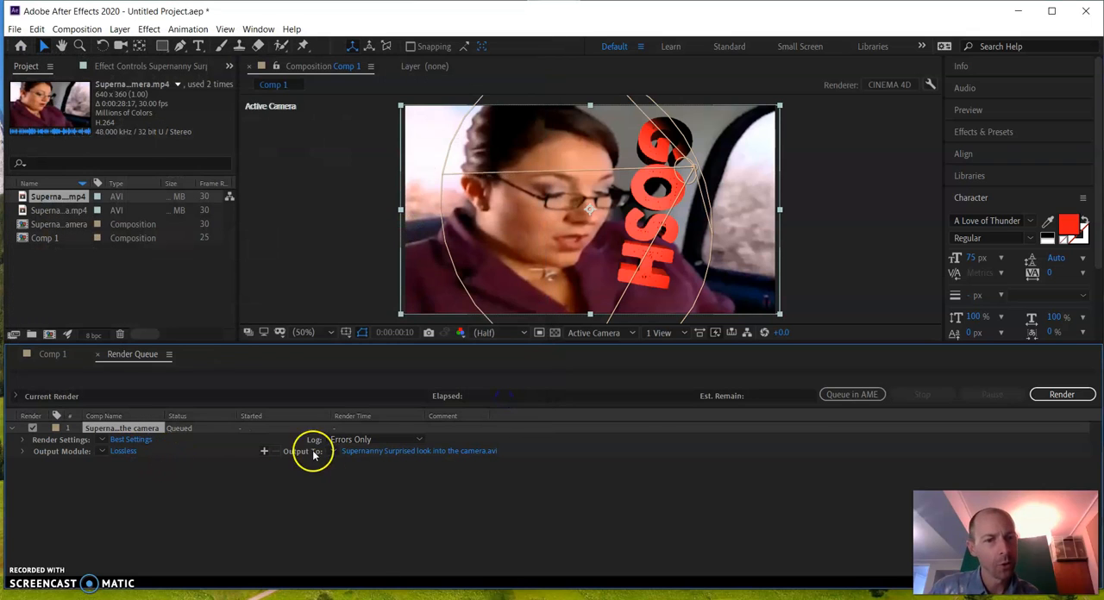
# Examine the available output formats in the queued Supernanny item's output module settings
pyautogui.click(123, 452)
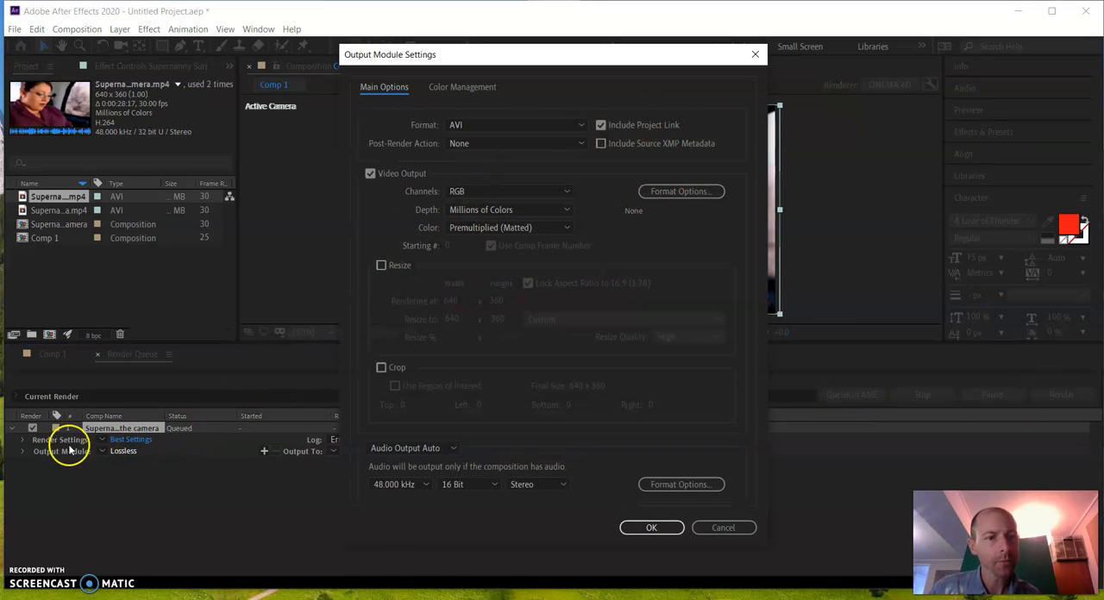
pyautogui.click(499, 126)
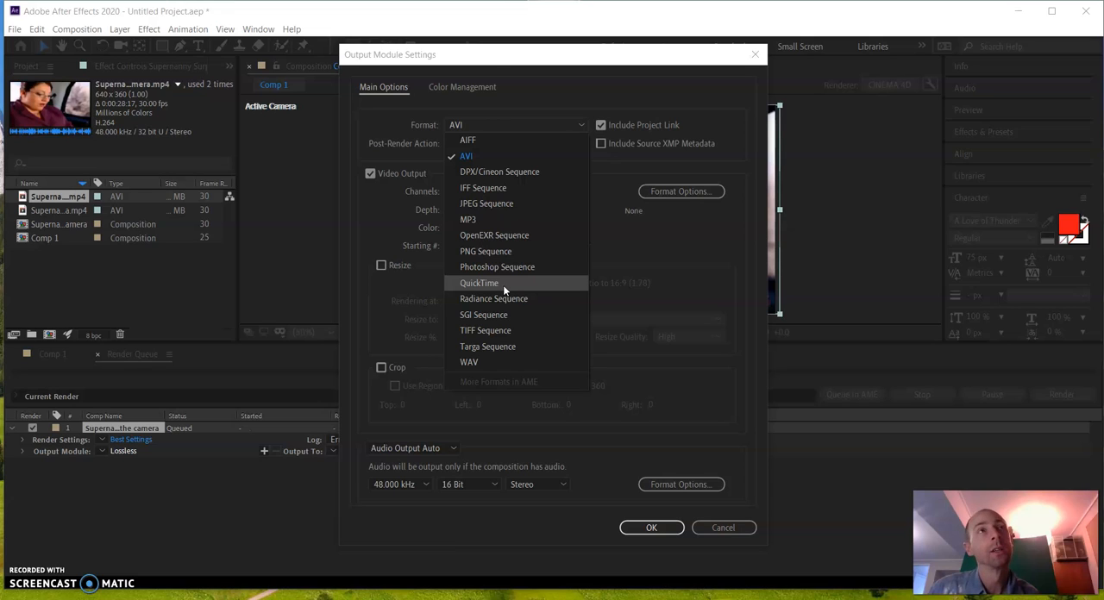
pyautogui.click(494, 172)
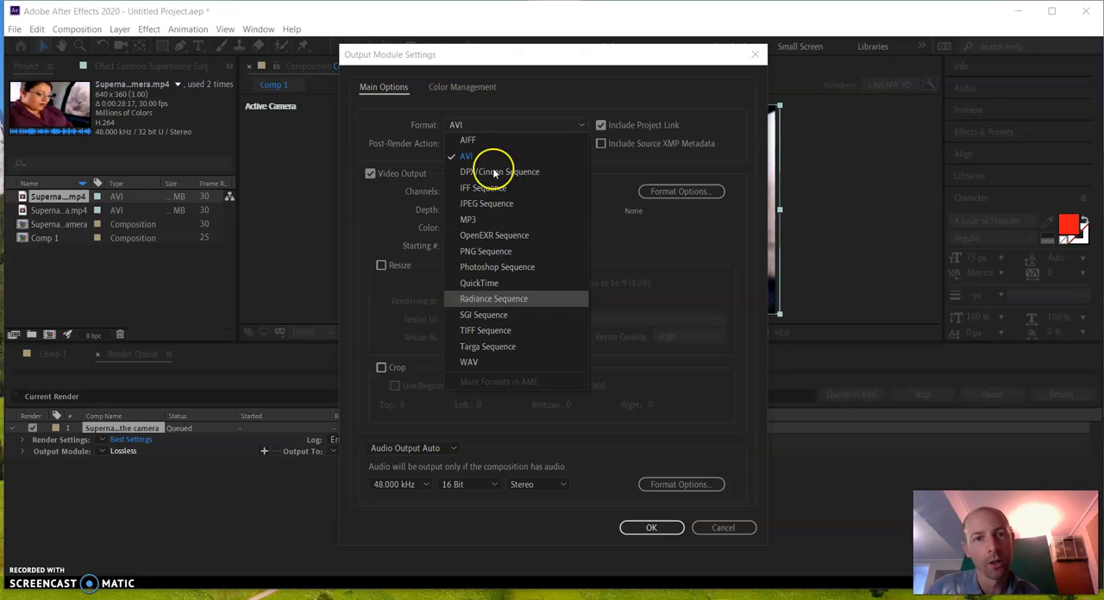
pyautogui.click(708, 525)
pyautogui.click(715, 529)
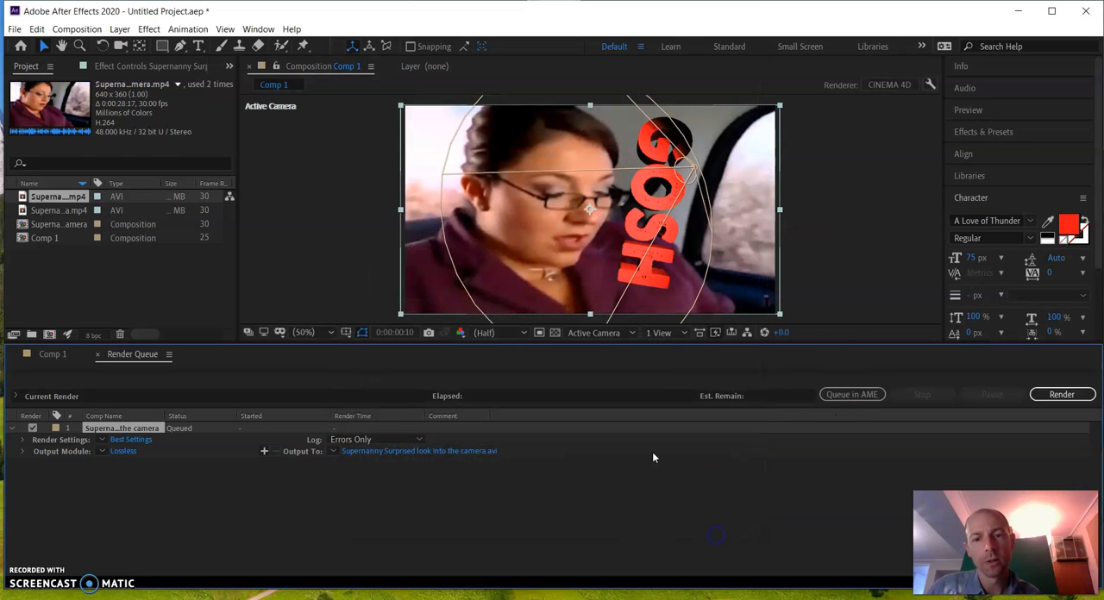
# Switch to Premiere Pro and return the playhead to the start of the Supernanny sequence
pyautogui.click(1018, 12)
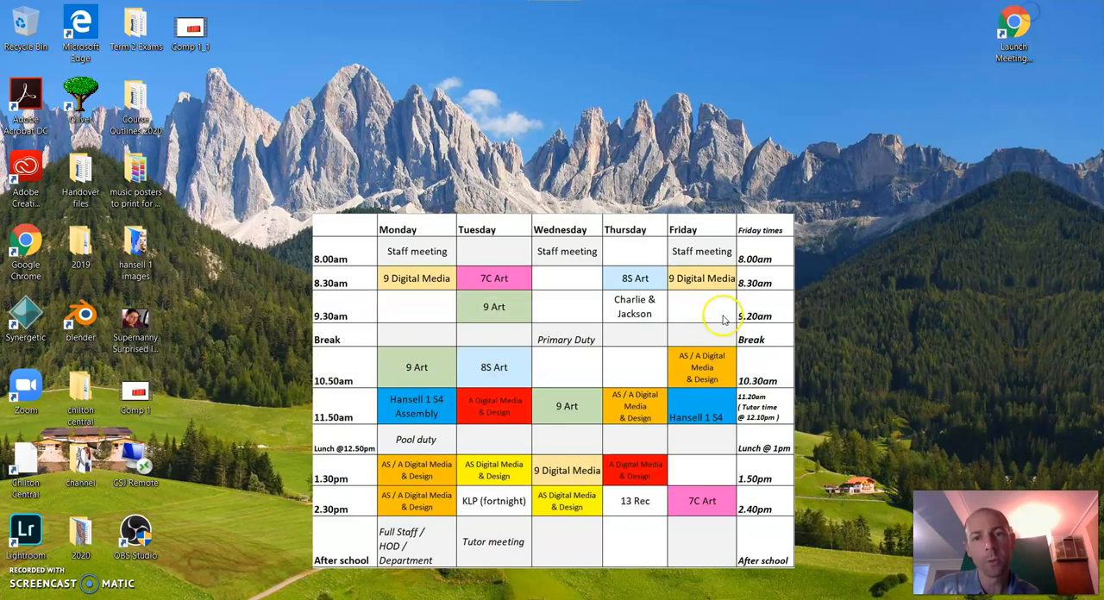
pyautogui.moveTo(385, 599)
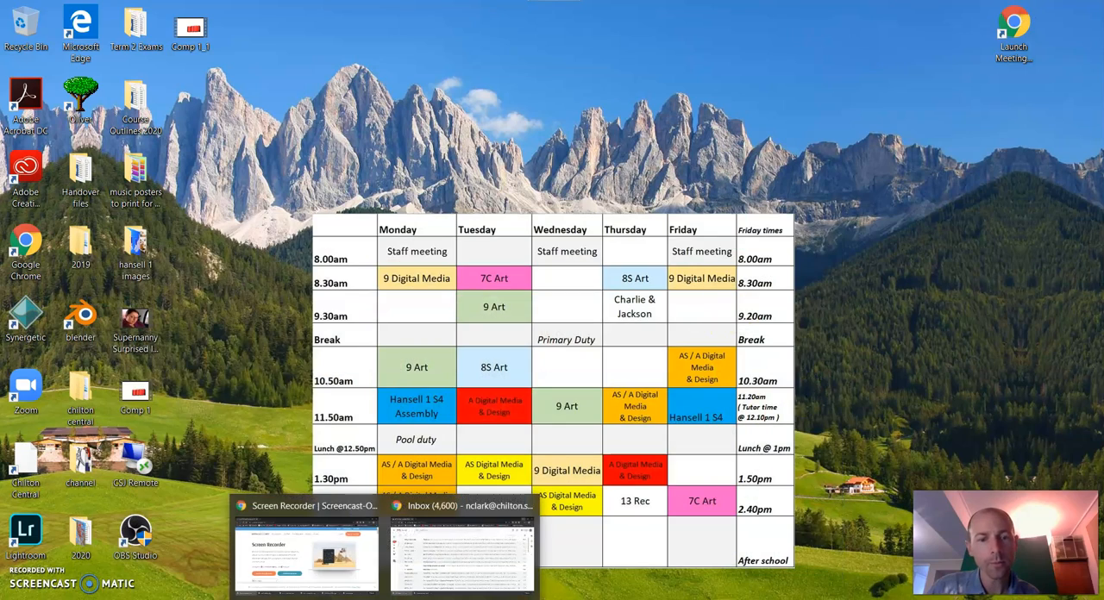
pyautogui.click(424, 598)
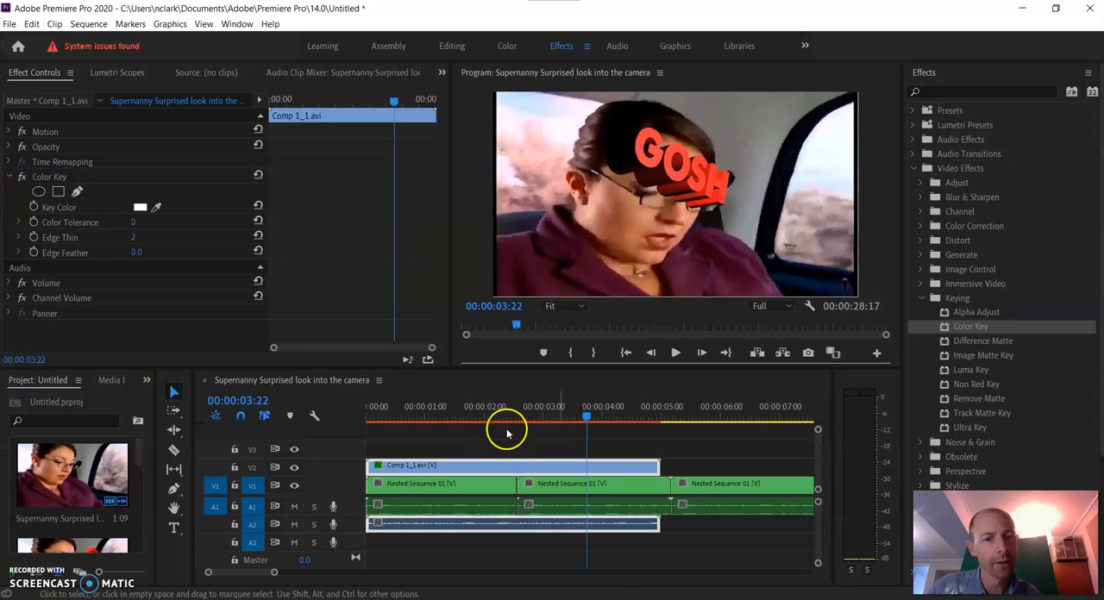
pyautogui.moveTo(587, 416); pyautogui.dragTo(306, 421)
pyautogui.click(417, 466)
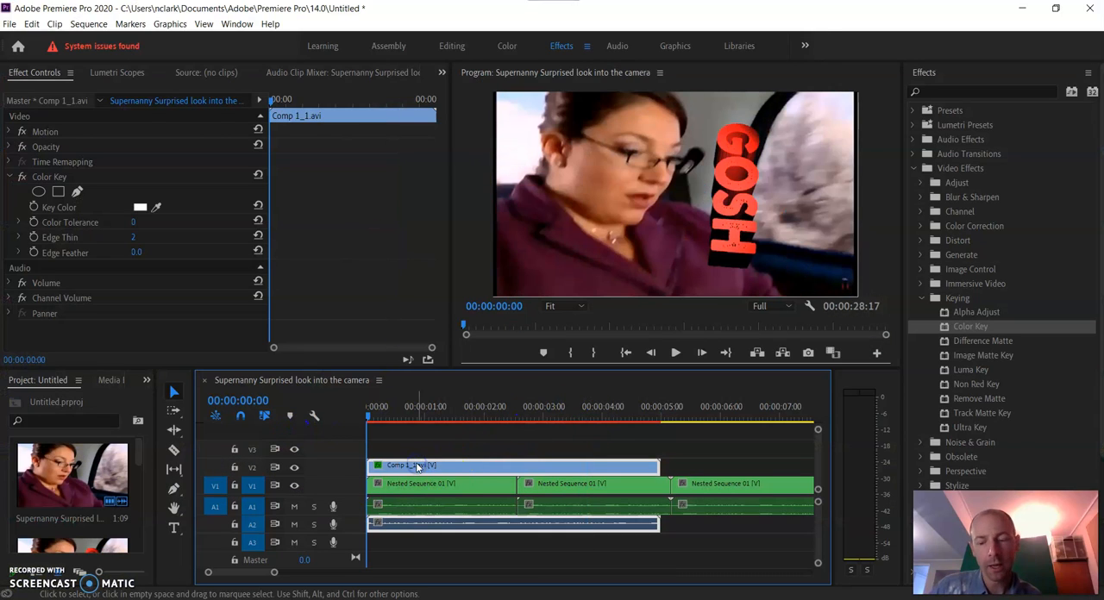
pyautogui.press('Delete')
pyautogui.hotkey('ctrl', 'z')
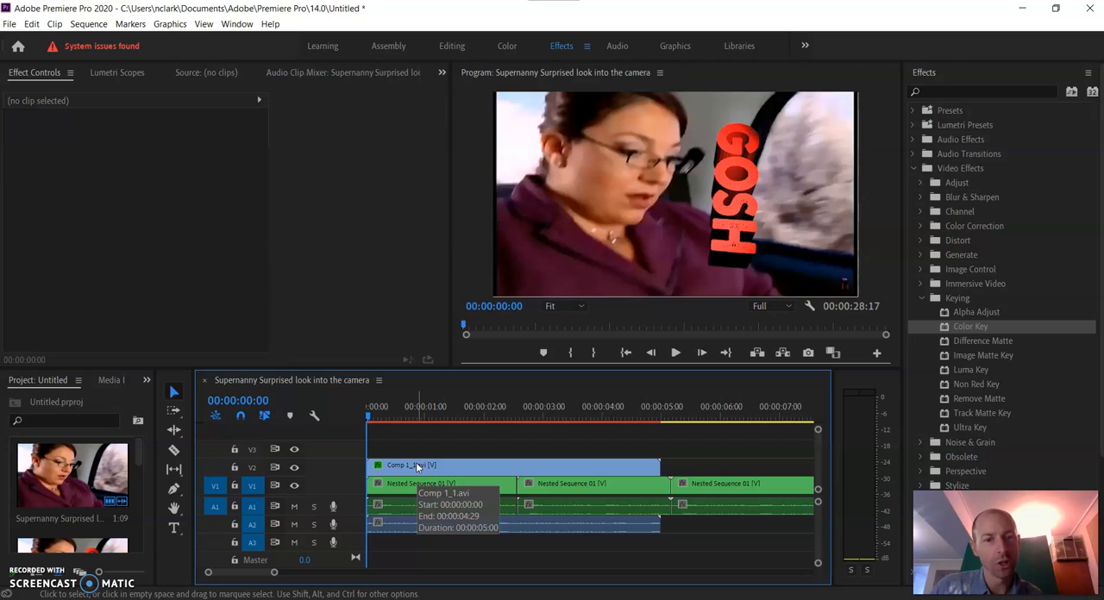
# Play the GOSH overlay over the Supernanny footage and return the playhead to the sequence start
pyautogui.press('space')
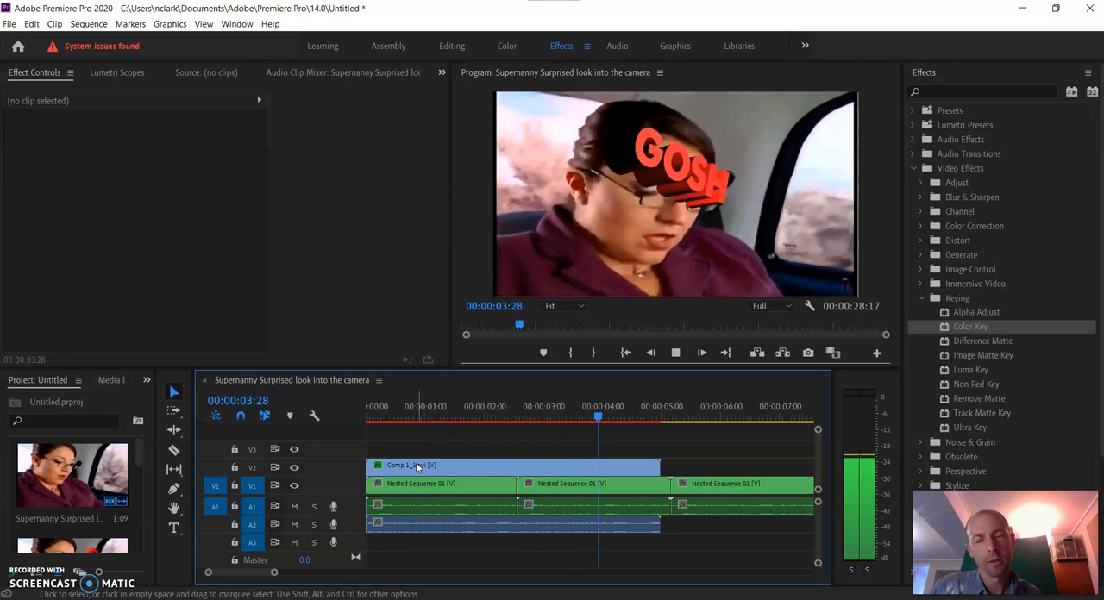
pyautogui.press('space')
pyautogui.moveTo(647, 408); pyautogui.dragTo(264, 412)
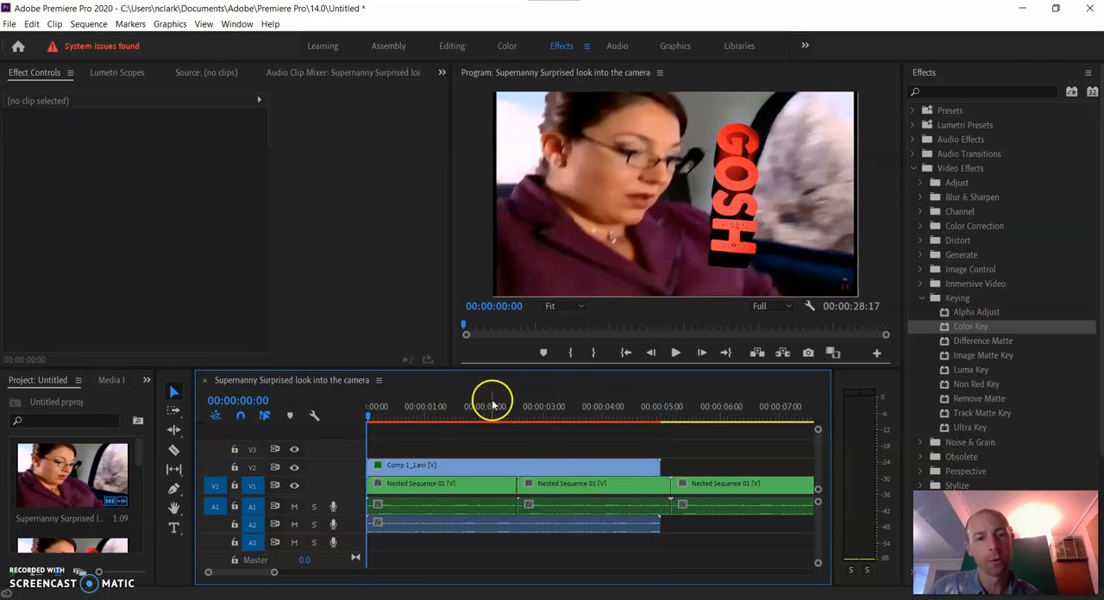
# Delete the Comp 1_1.avi clip from track V2 and preview the remaining Supernanny footage from the start
pyautogui.click(449, 464)
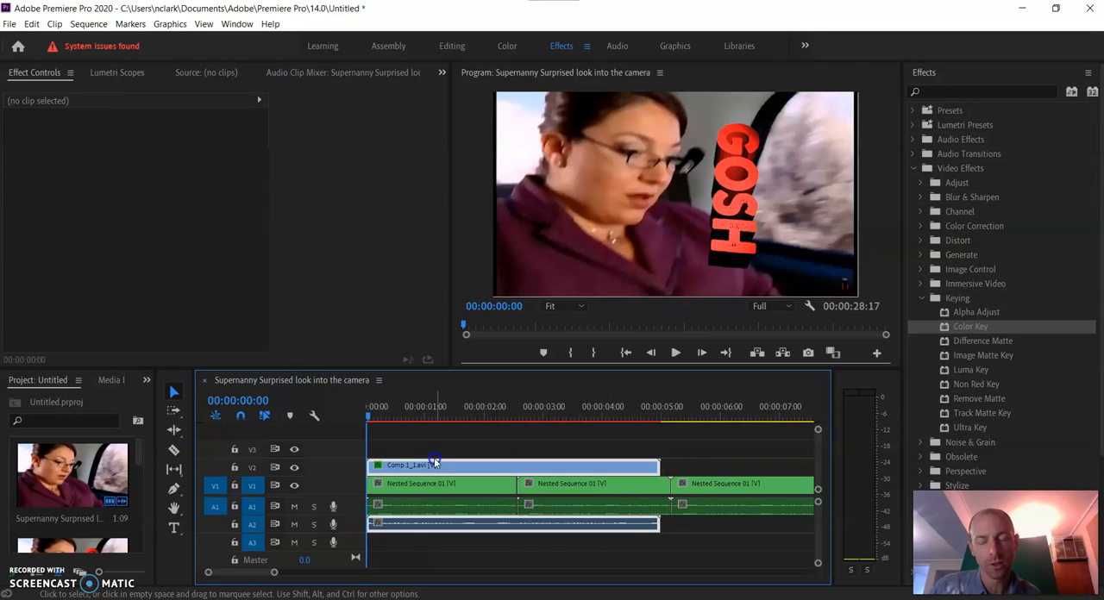
pyautogui.press('Delete')
pyautogui.press('space')
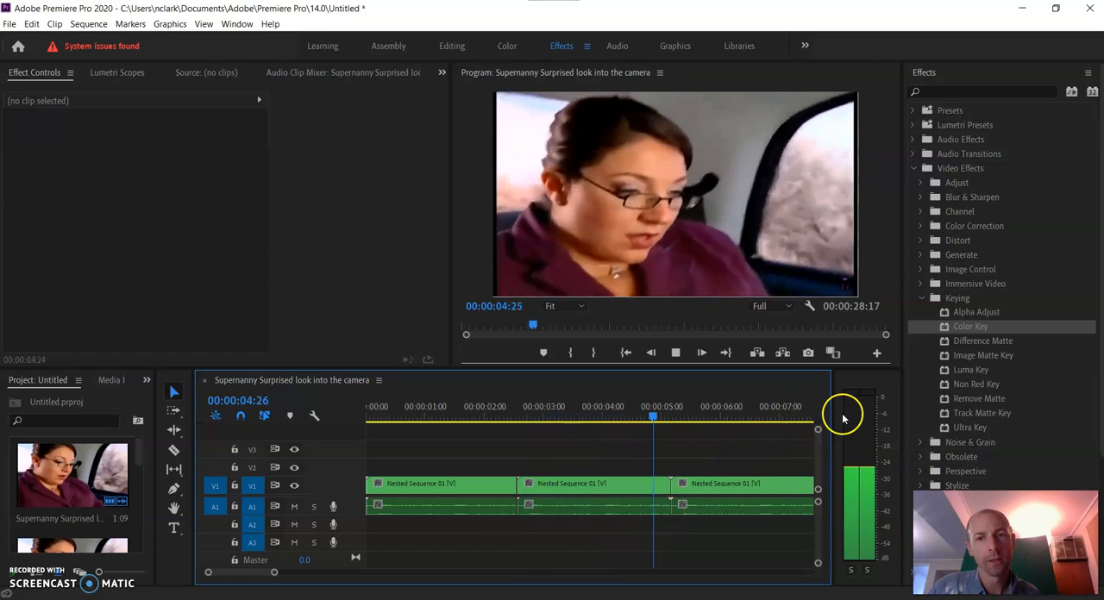
pyautogui.press('space')
pyautogui.press('Home')
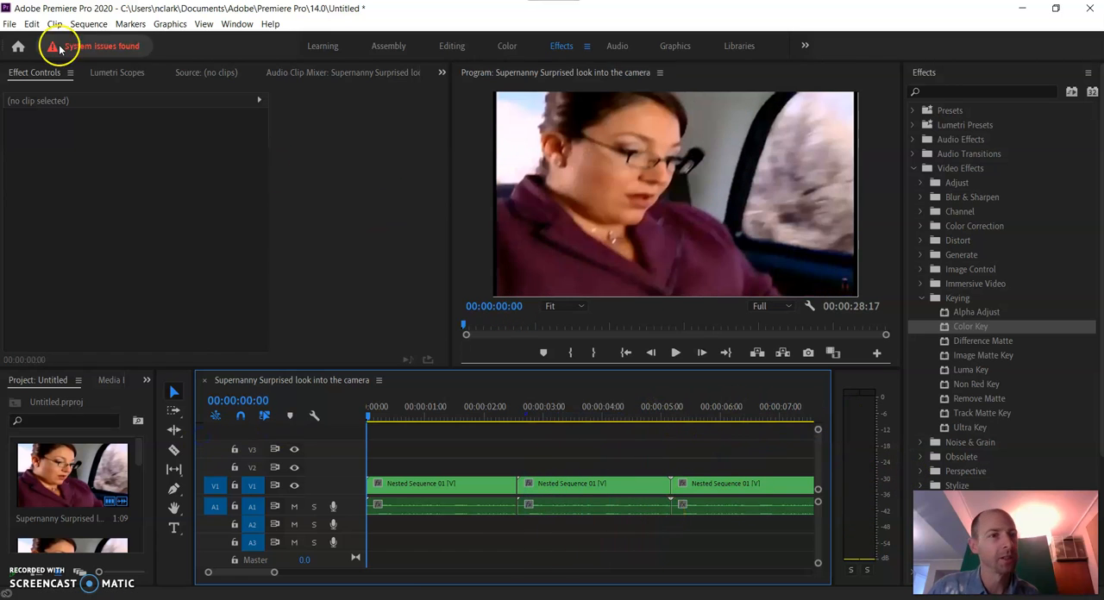
# Import Comp 1_1 from the Desktop and place it on track V3 at the start of the sequence
pyautogui.click(8, 23)
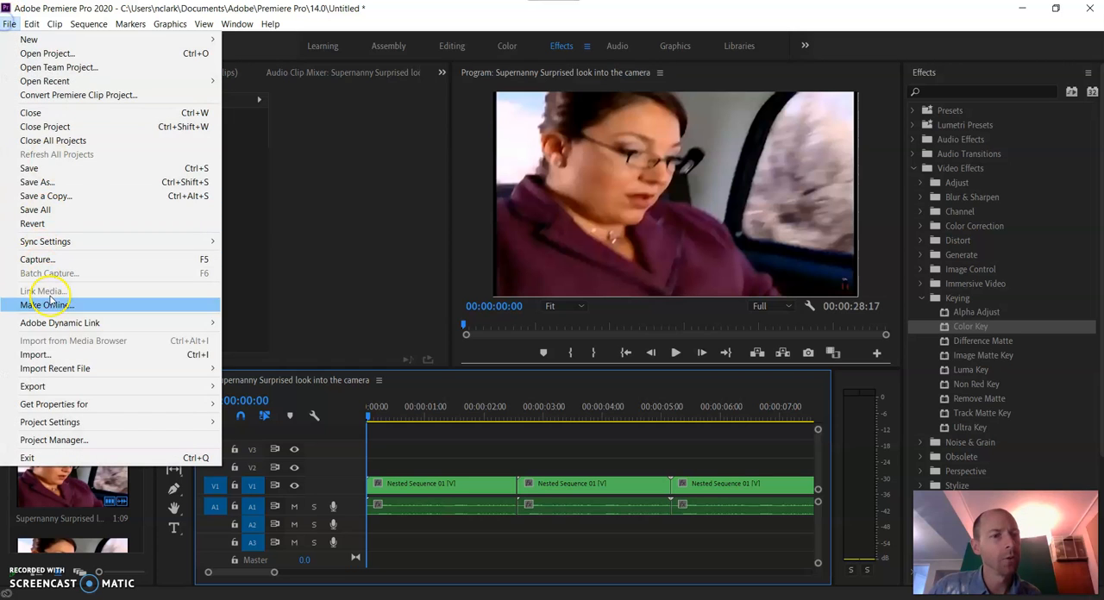
pyautogui.click(56, 356)
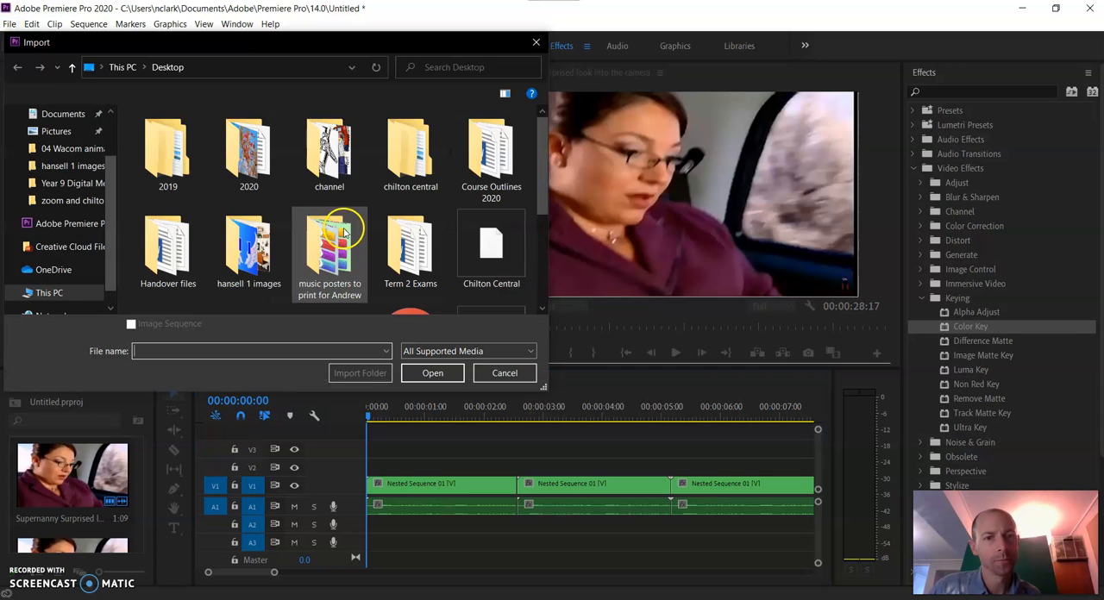
pyautogui.scroll(-5, 333, 222)
pyautogui.click(253, 185)
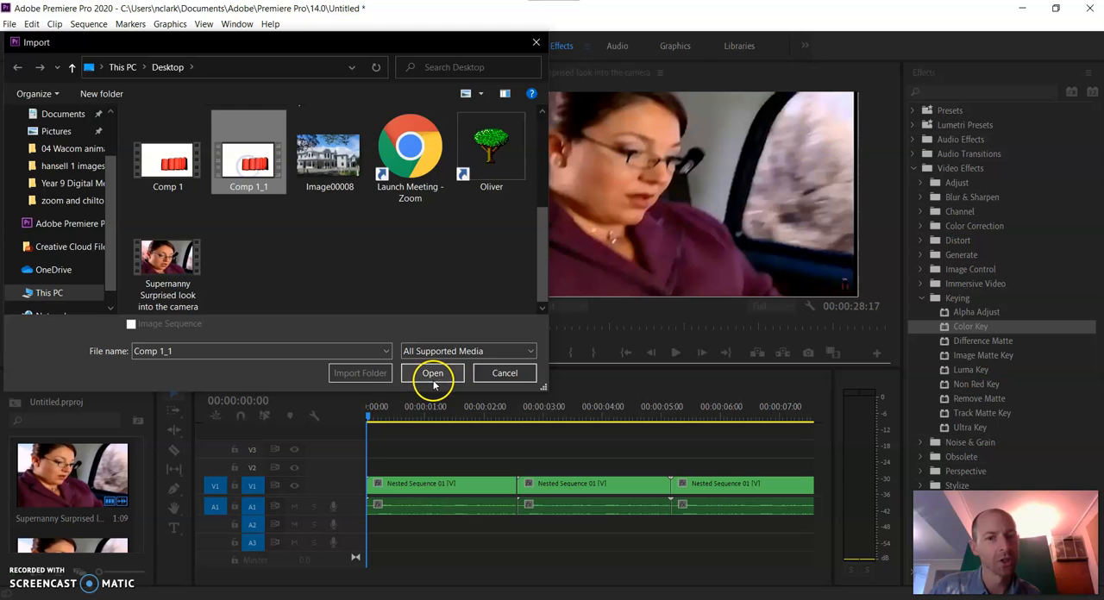
pyautogui.click(433, 373)
pyautogui.moveTo(129, 465); pyautogui.dragTo(365, 448)
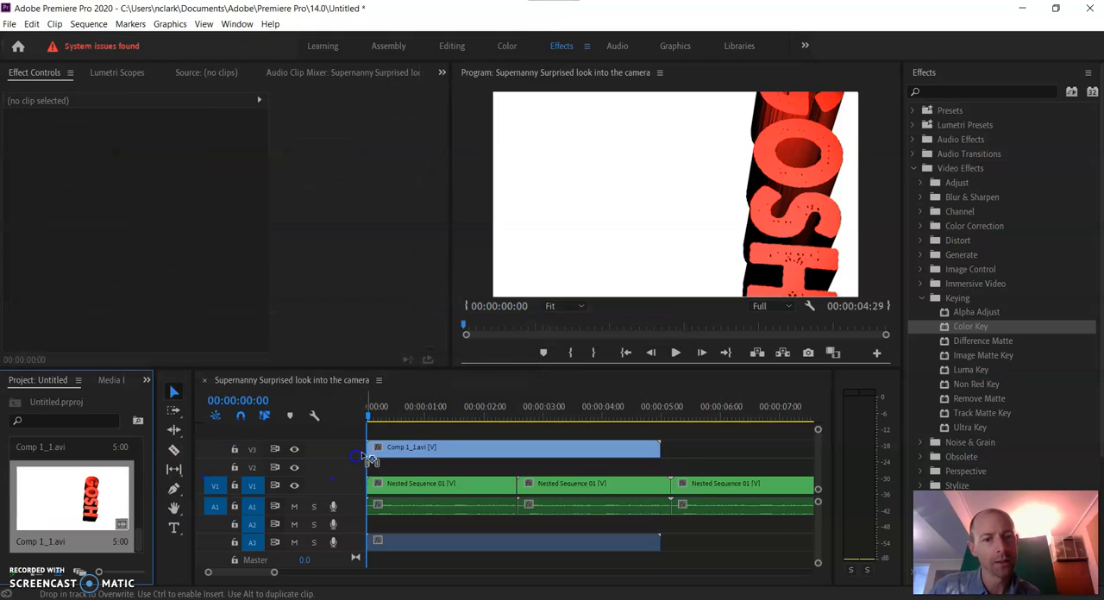
# Scale the Comp 1_1.avi clip down to match the sequence frame and return the playhead to the start
pyautogui.click(402, 407)
pyautogui.click(584, 211)
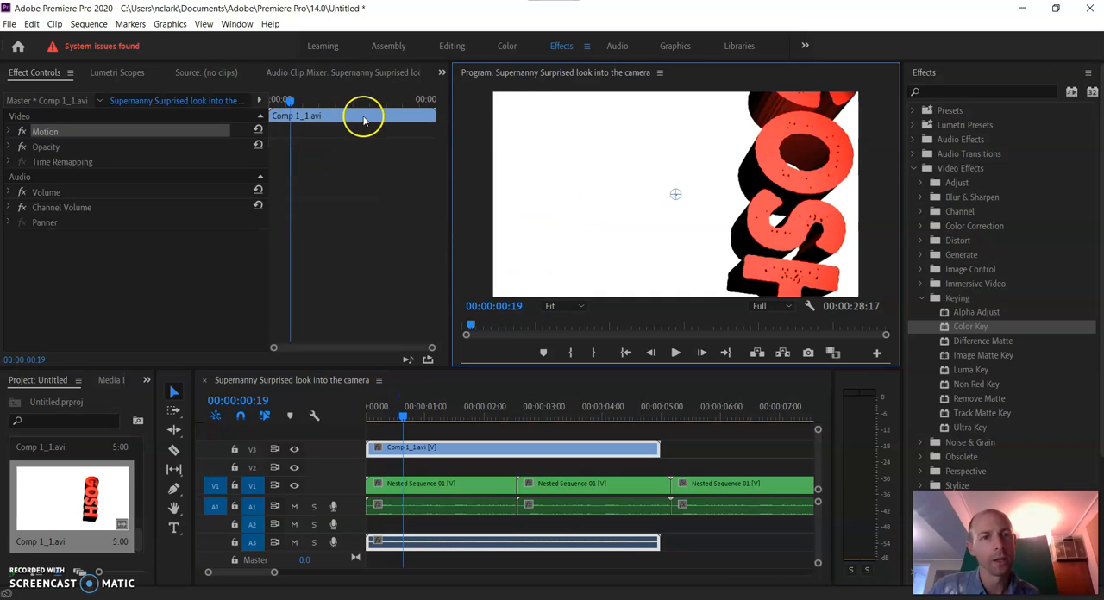
pyautogui.click(564, 306)
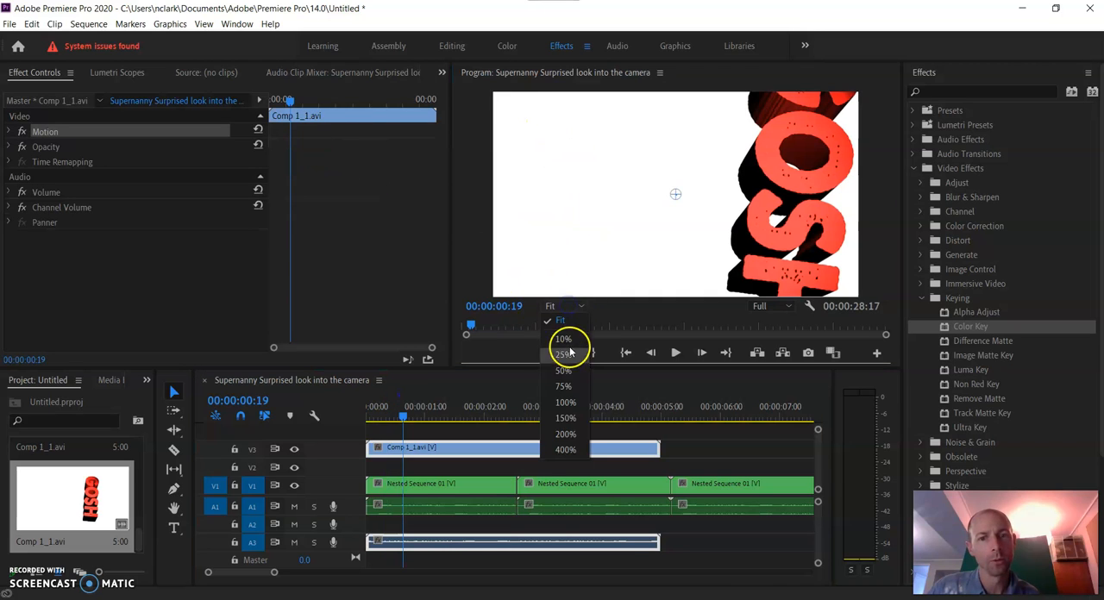
pyautogui.click(565, 371)
pyautogui.moveTo(494, 94); pyautogui.dragTo(620, 143)
pyautogui.click(475, 374)
pyautogui.click(559, 306)
pyautogui.click(565, 324)
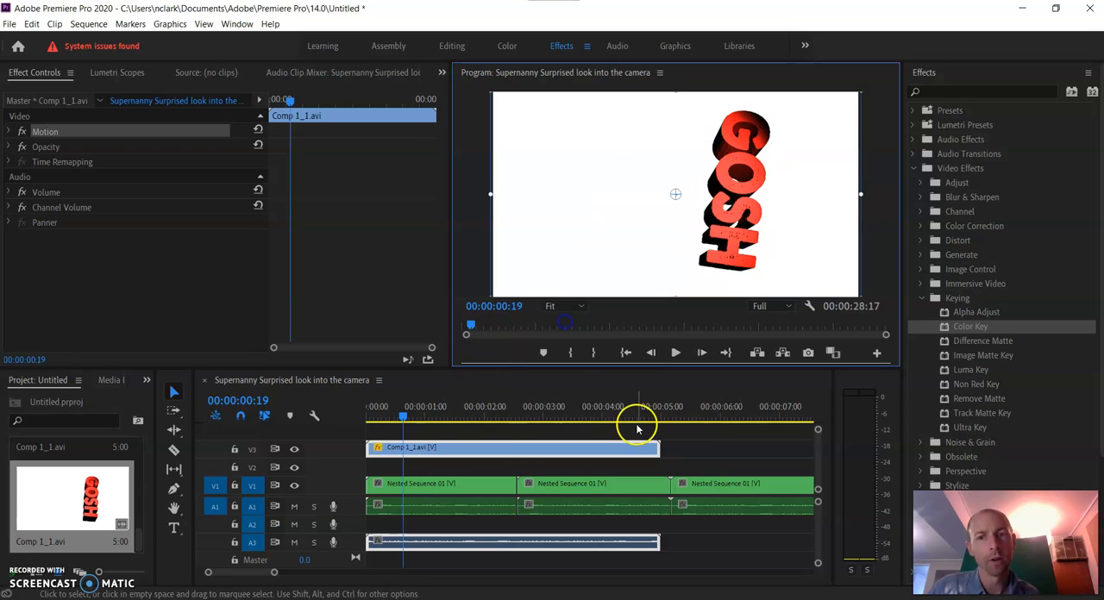
pyautogui.moveTo(402, 414); pyautogui.dragTo(293, 391)
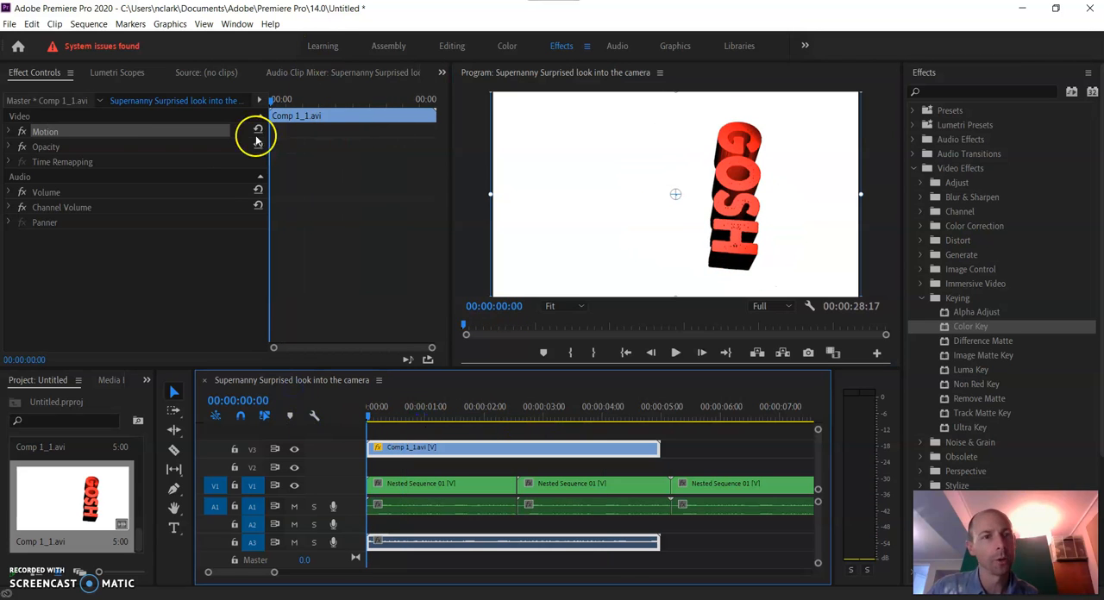
# Collapse the Keying and Video Effects folders, and switch to the Editing workspace and back to Effects
pyautogui.click(921, 299)
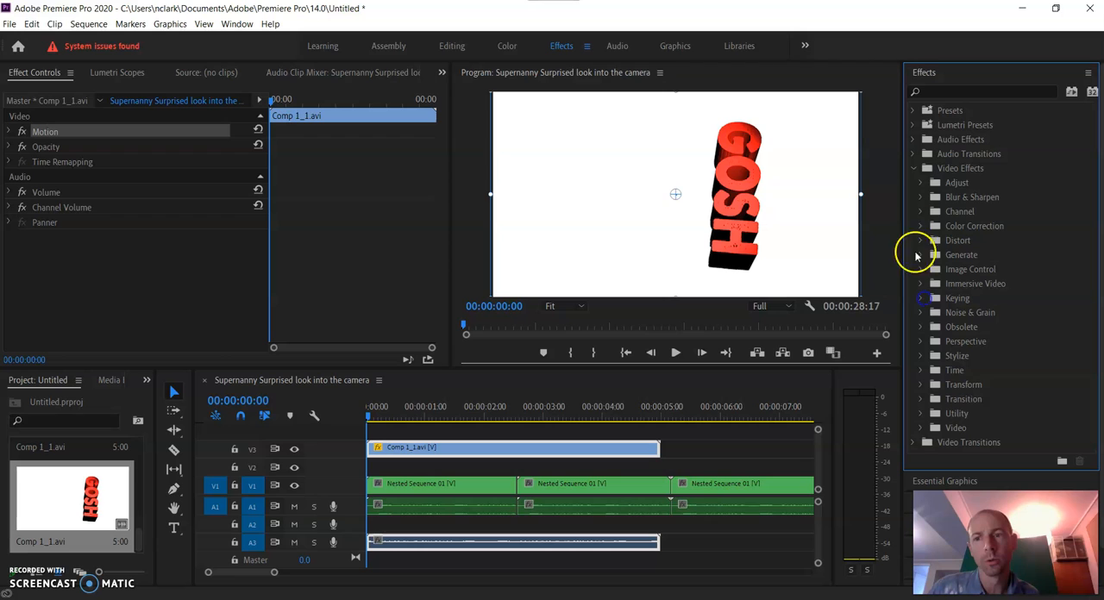
pyautogui.click(913, 169)
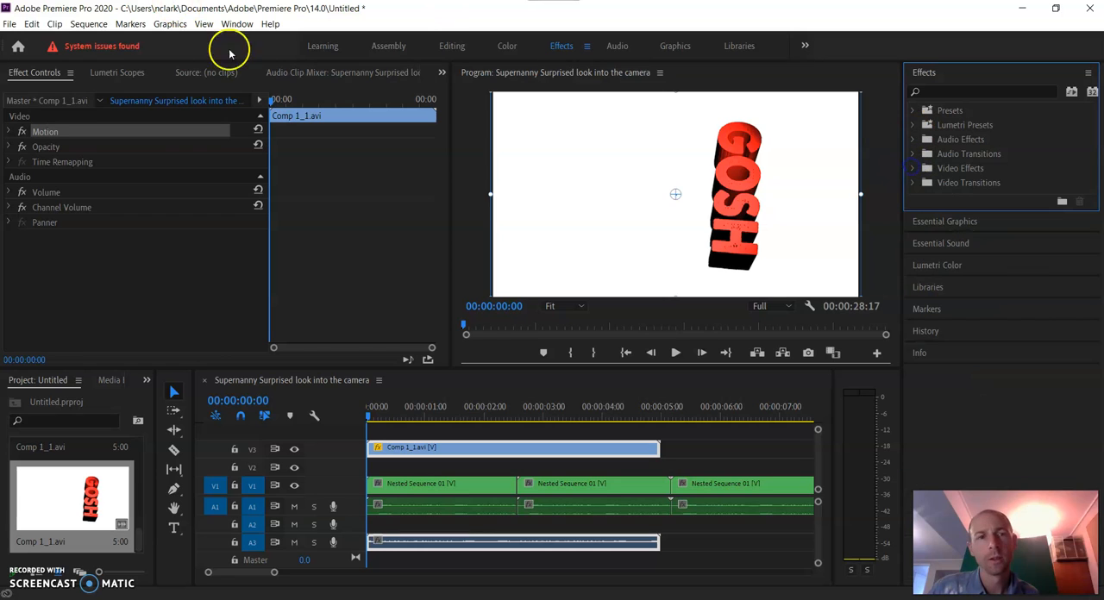
pyautogui.click(454, 47)
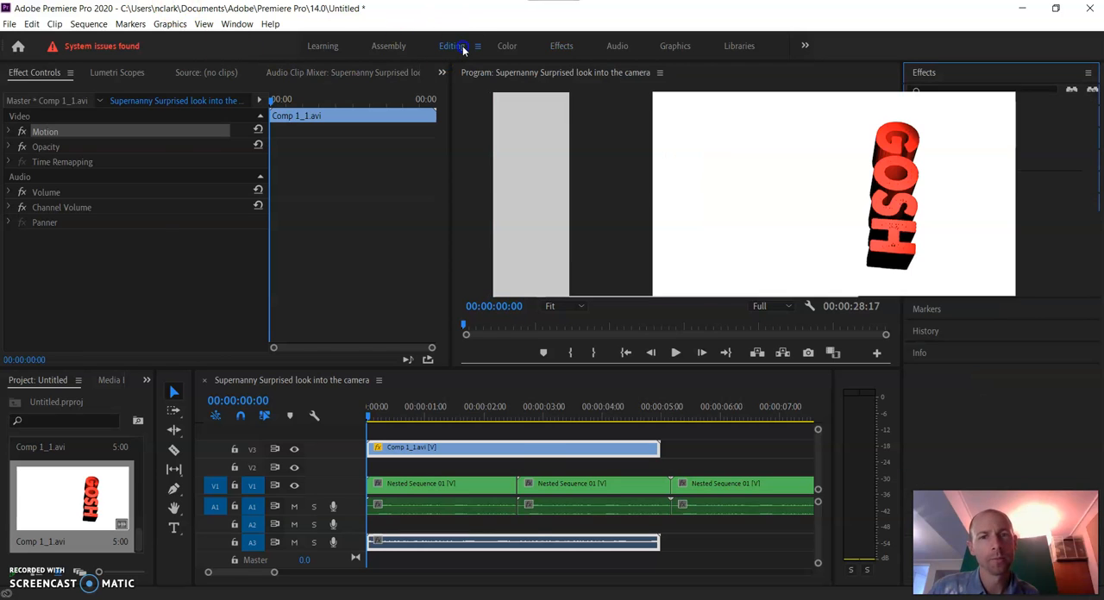
pyautogui.click(565, 46)
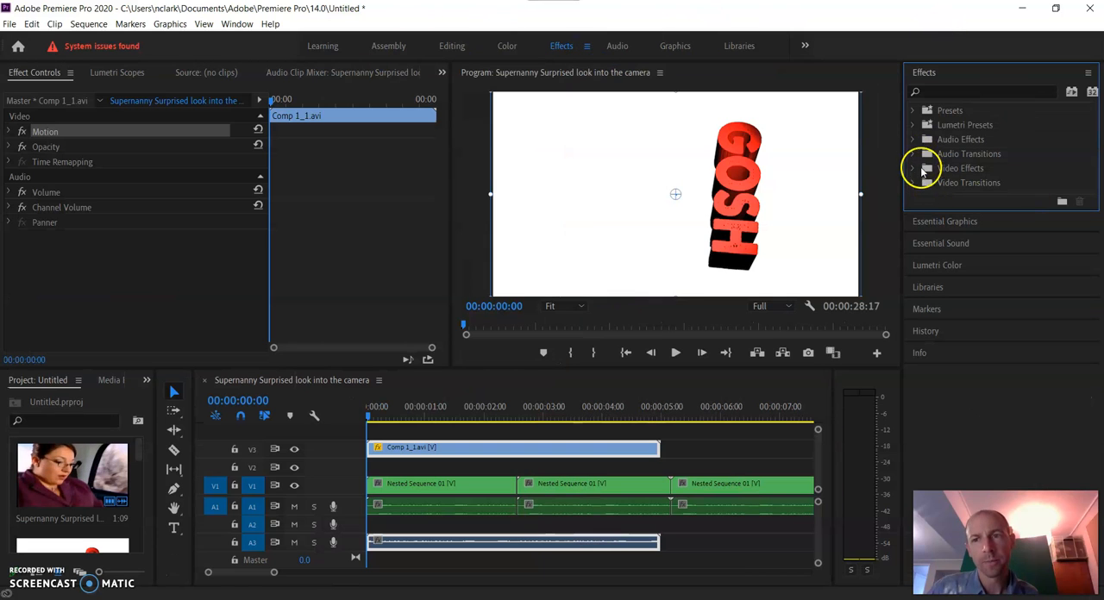
# Apply the Color Key video effect from the Keying group to the Comp 1_1.avi clip on track V3
pyautogui.click(913, 169)
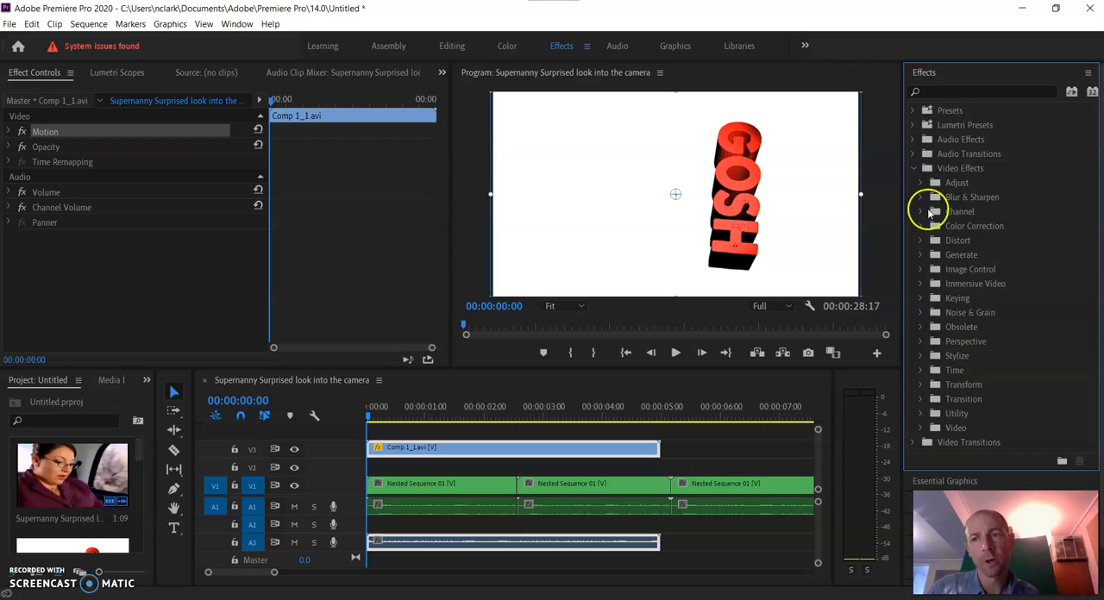
pyautogui.click(921, 300)
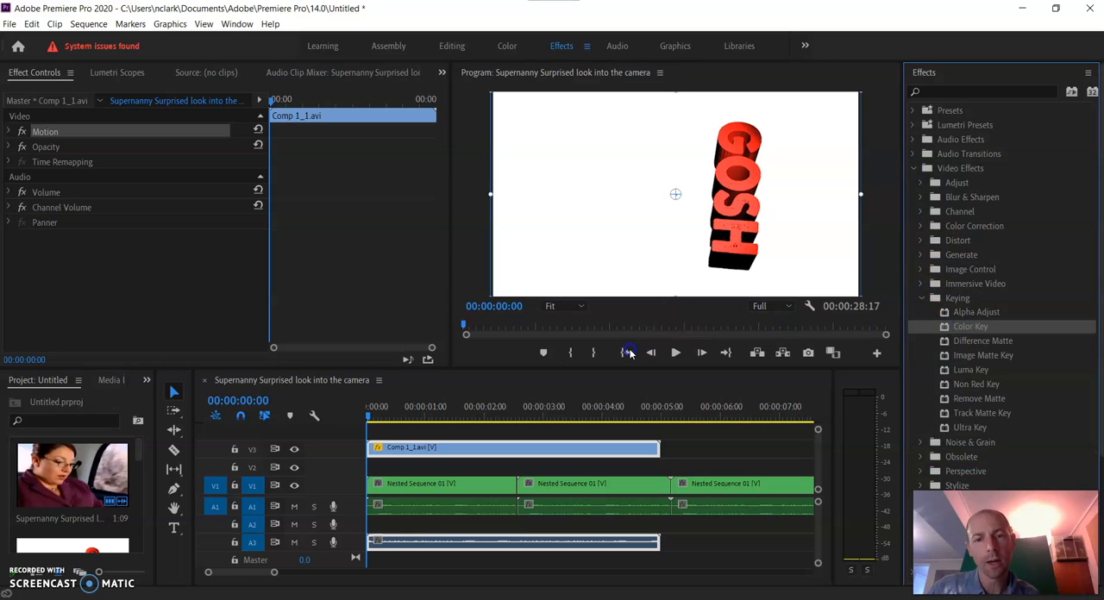
pyautogui.moveTo(556, 430); pyautogui.dragTo(553, 450)
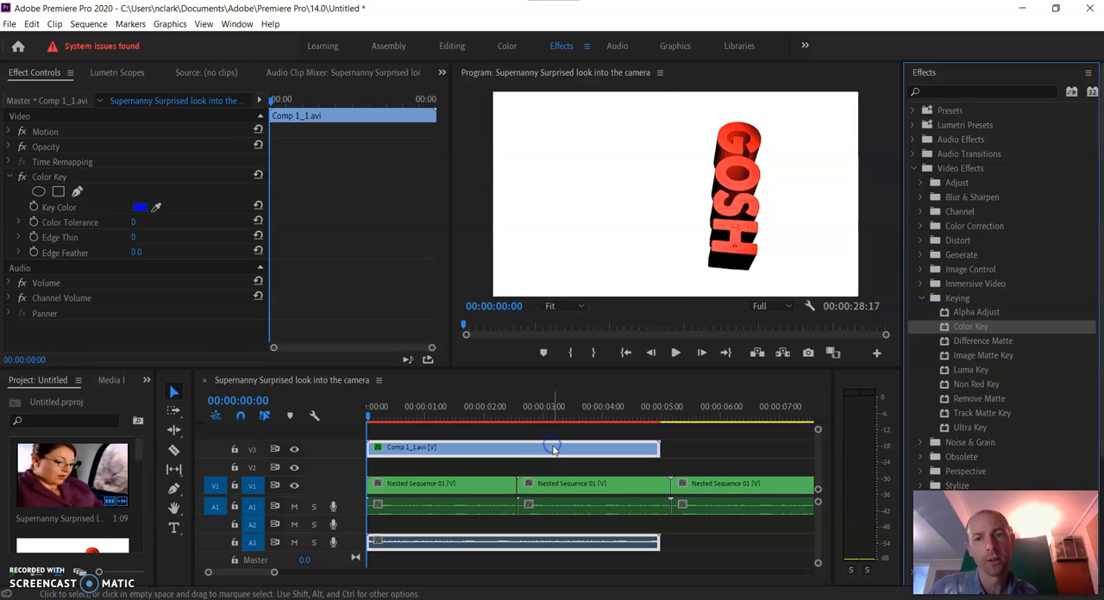
# Set the Color Key effect's key color on Comp 1_1.avi to white, FFFFFF
pyautogui.click(143, 207)
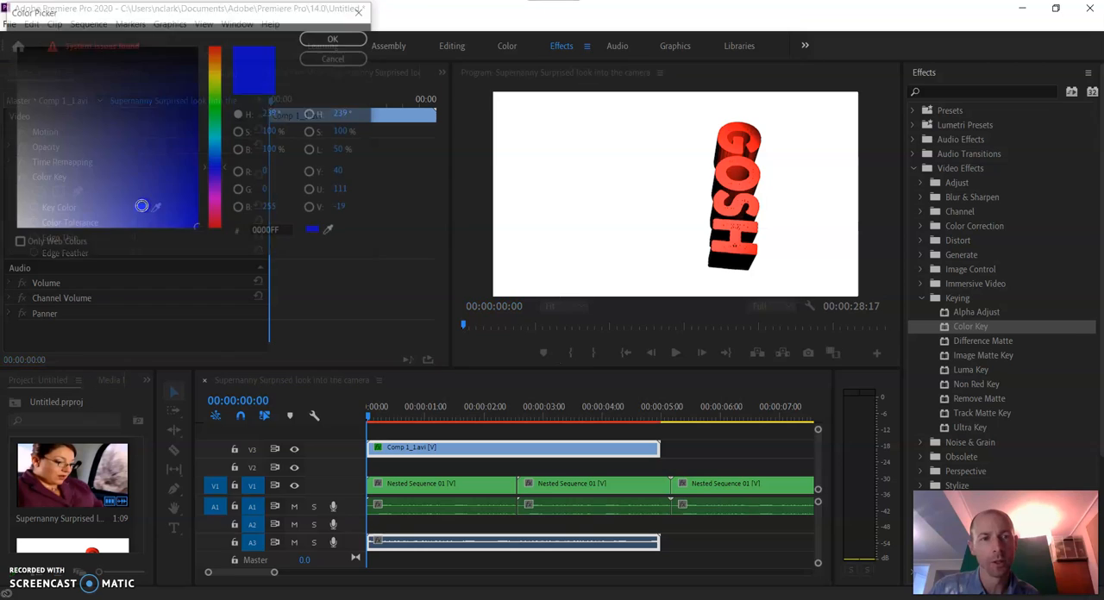
pyautogui.click(143, 134)
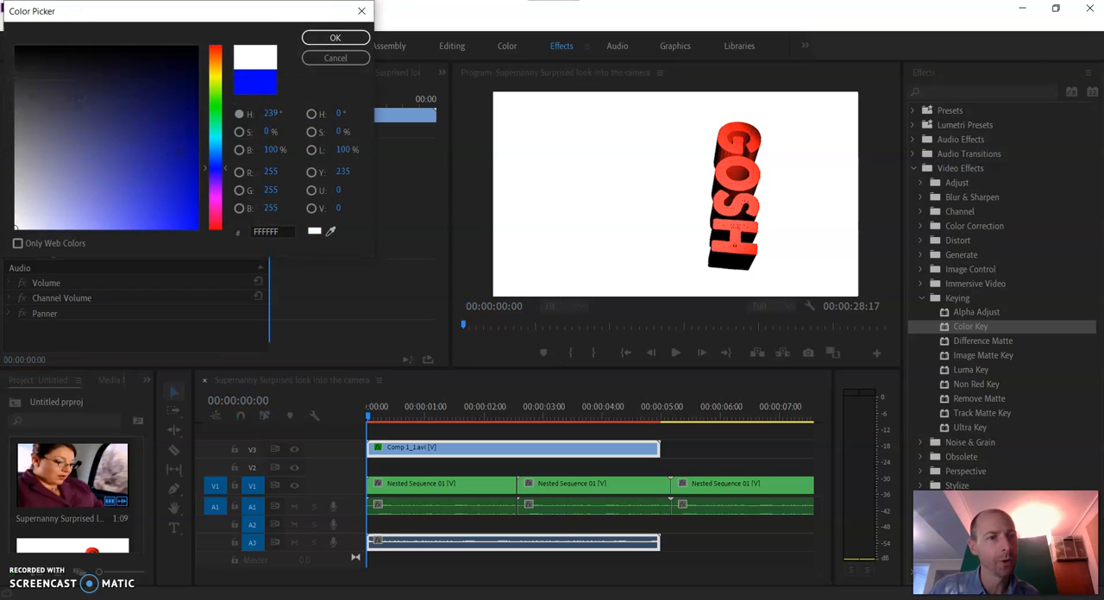
pyautogui.click(333, 38)
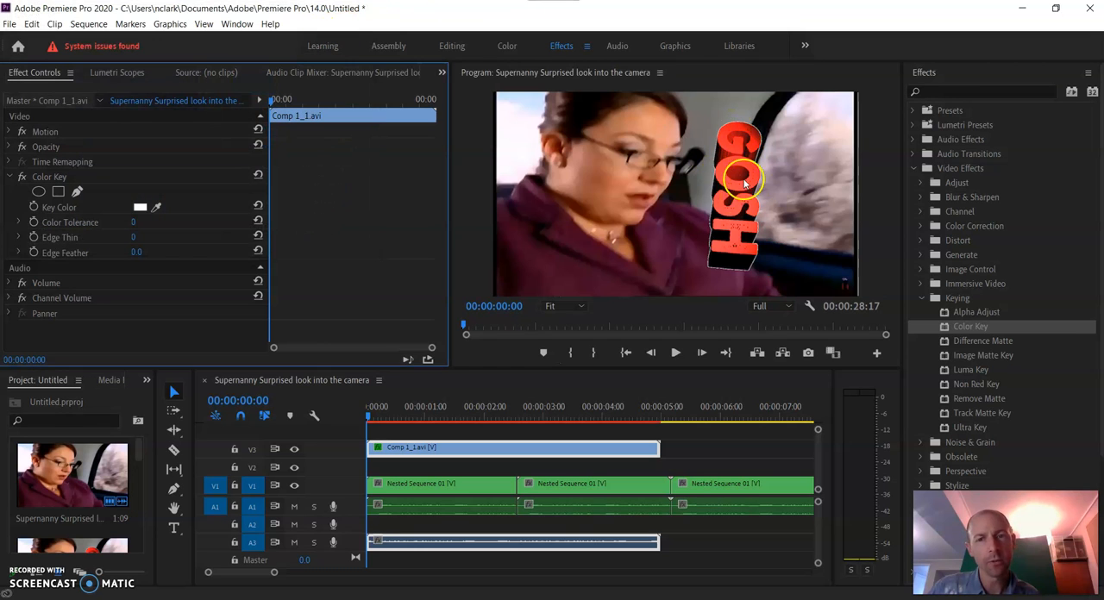
# Play the keyed GOSH animation over the footage from the start in a maximized Program monitor, then restore the layout
pyautogui.click(494, 107)
pyautogui.press('`')
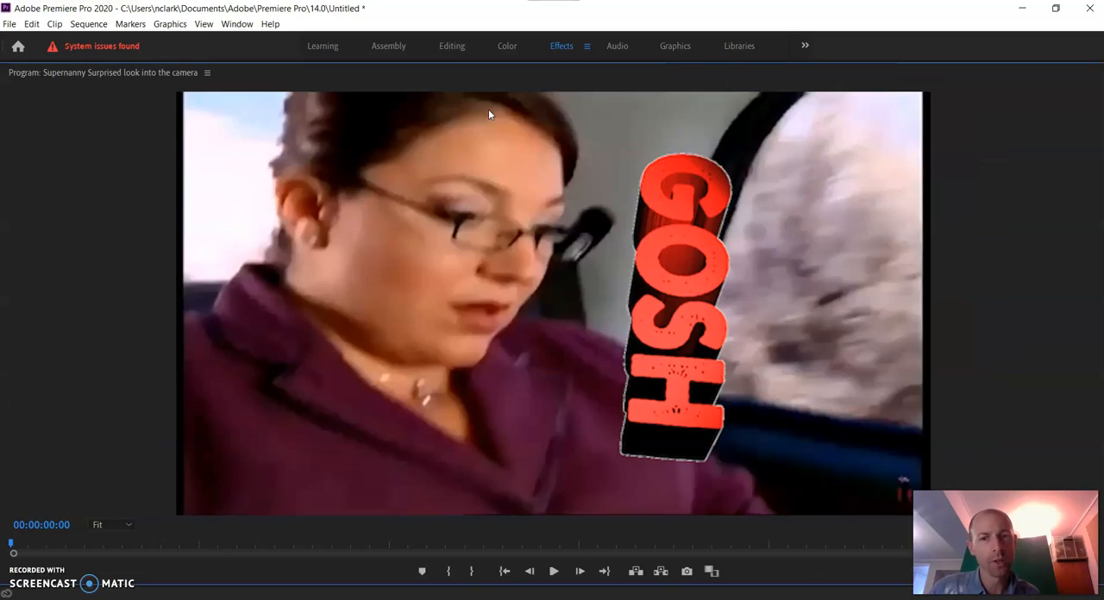
pyautogui.press('space')
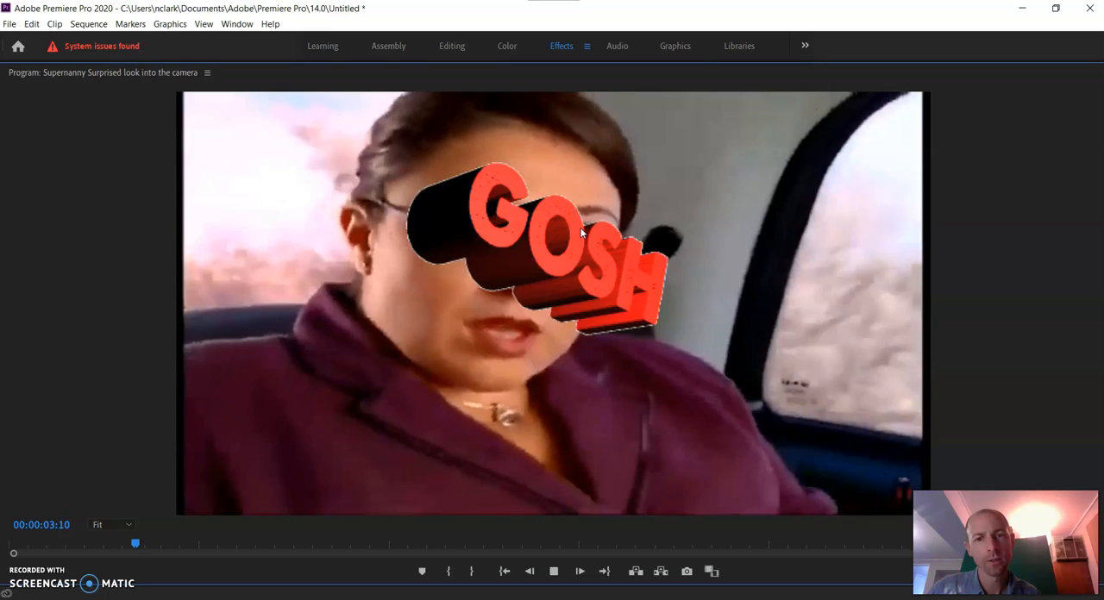
pyautogui.press('space')
pyautogui.press('`')
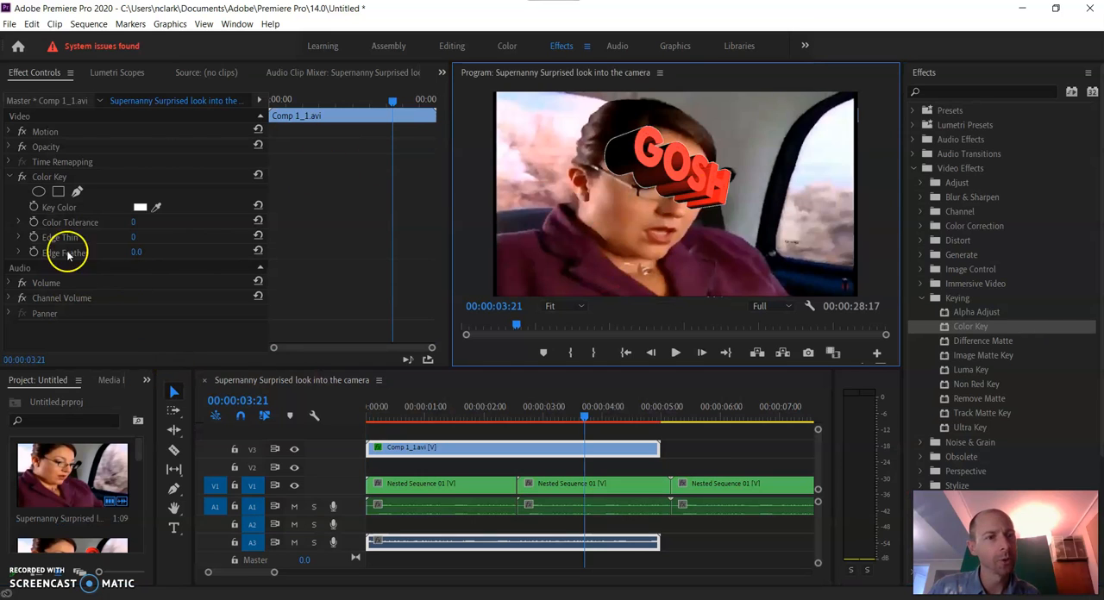
# Set the Color Key's Edge Feather to 0.6, Edge Thin to 4 and Color Tolerance to 14
pyautogui.click(136, 252)
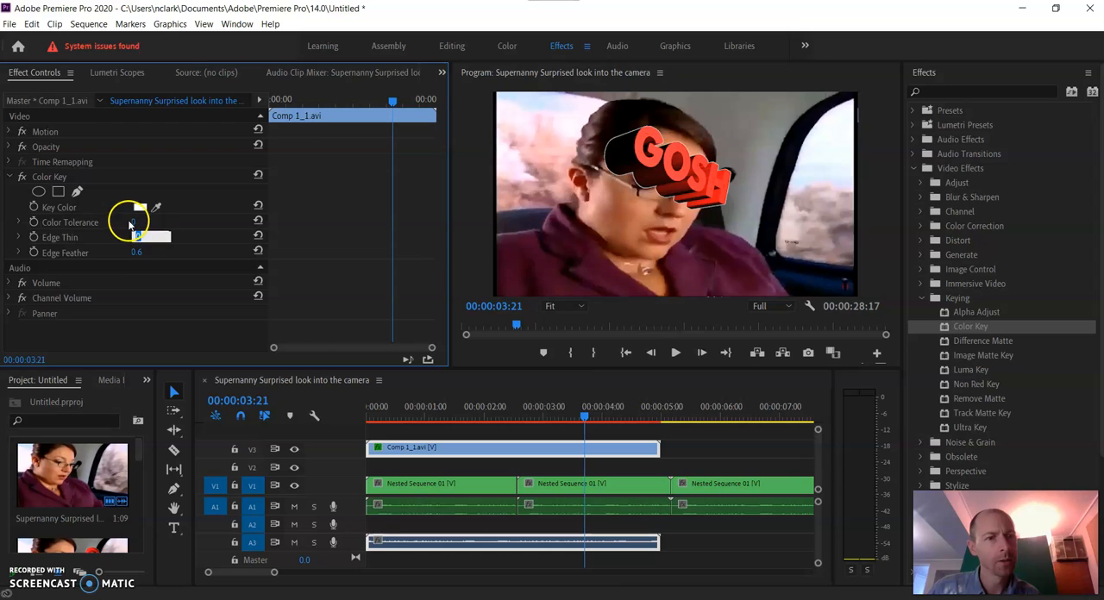
pyautogui.click(131, 224)
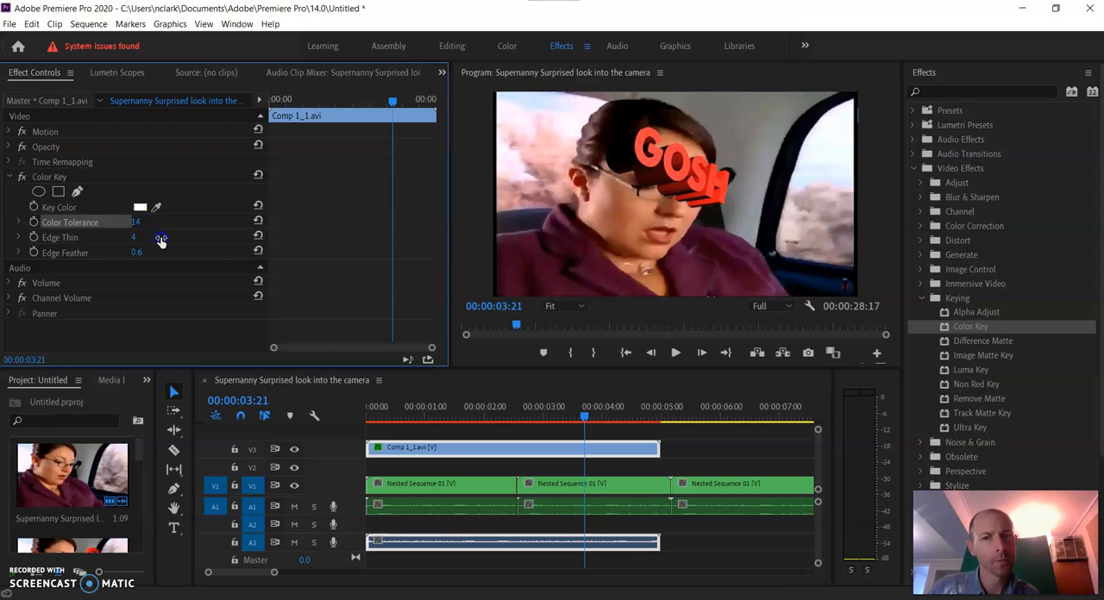
# Review the refined key in the maximized Program monitor, playing it on and again from the start of the sequence
pyautogui.click(576, 249)
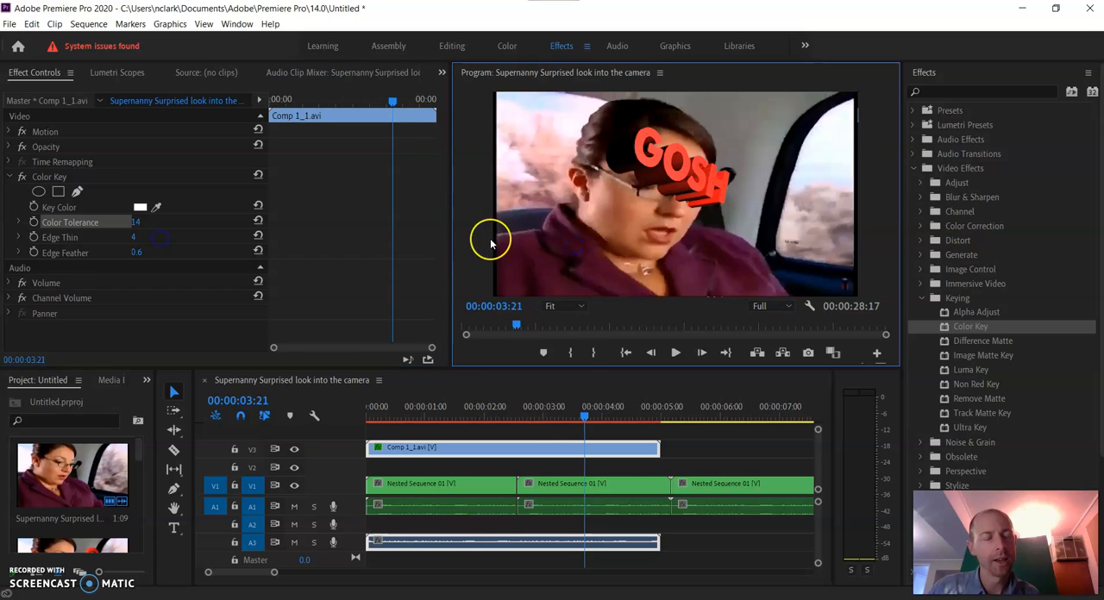
pyautogui.press('`')
pyautogui.press('space')
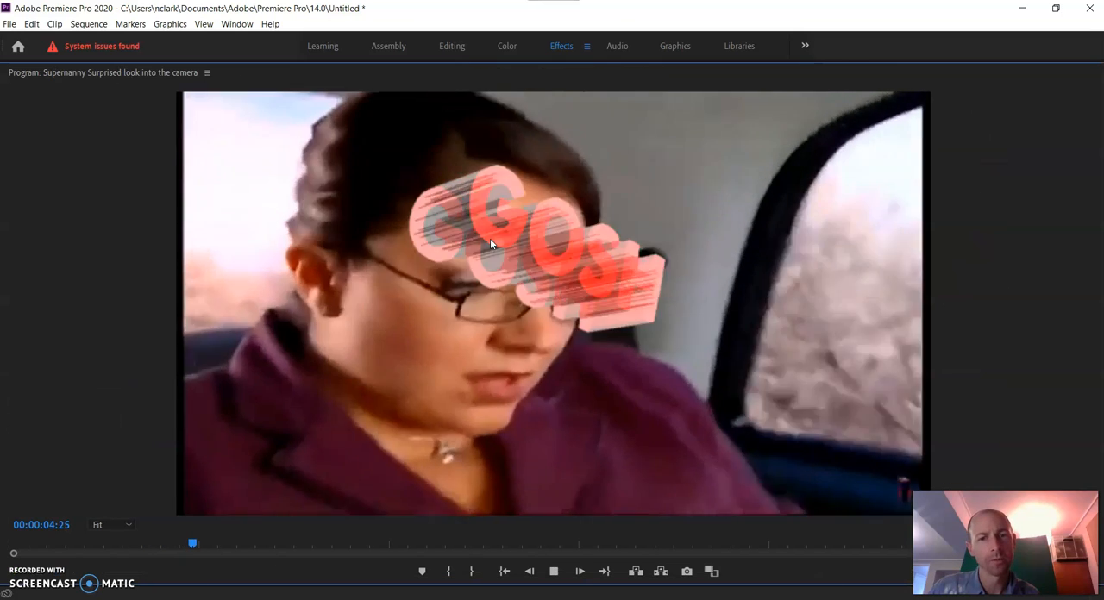
pyautogui.press('space')
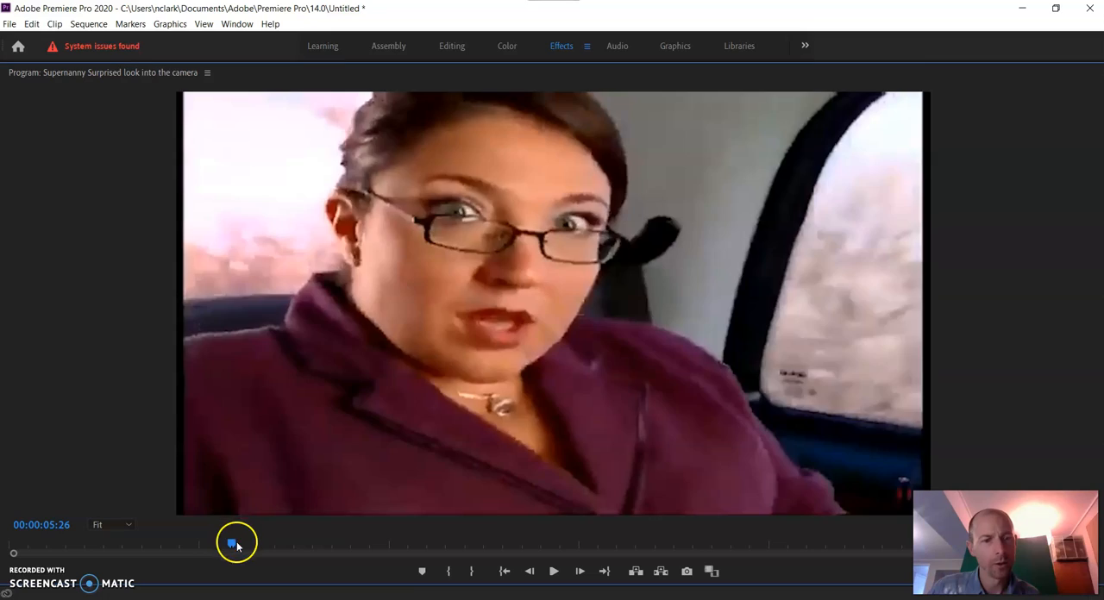
pyautogui.moveTo(235, 543); pyautogui.dragTo(2, 470)
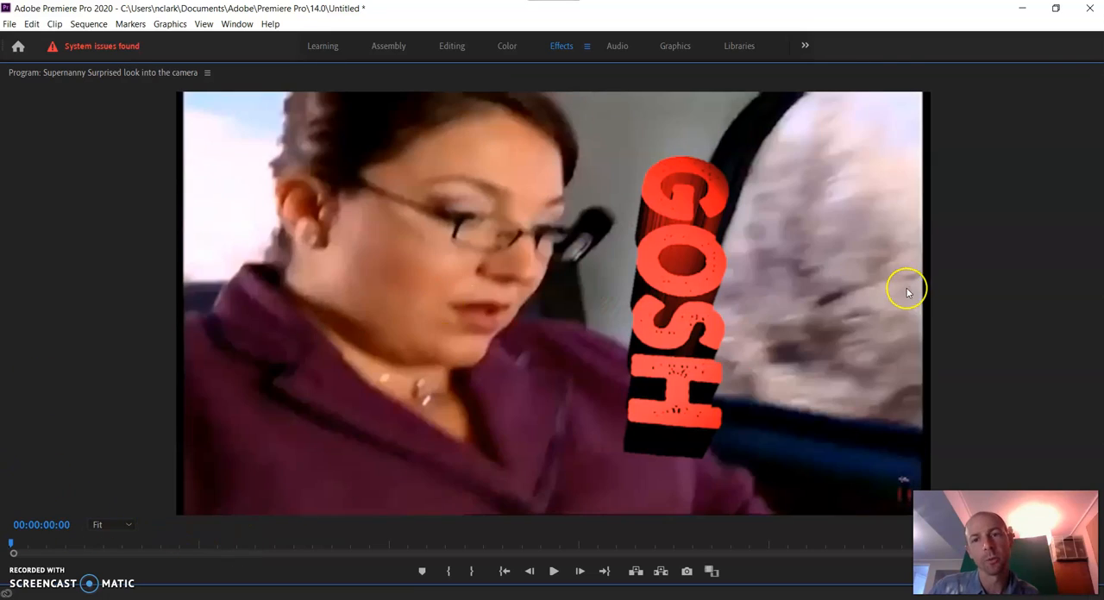
pyautogui.press('space')
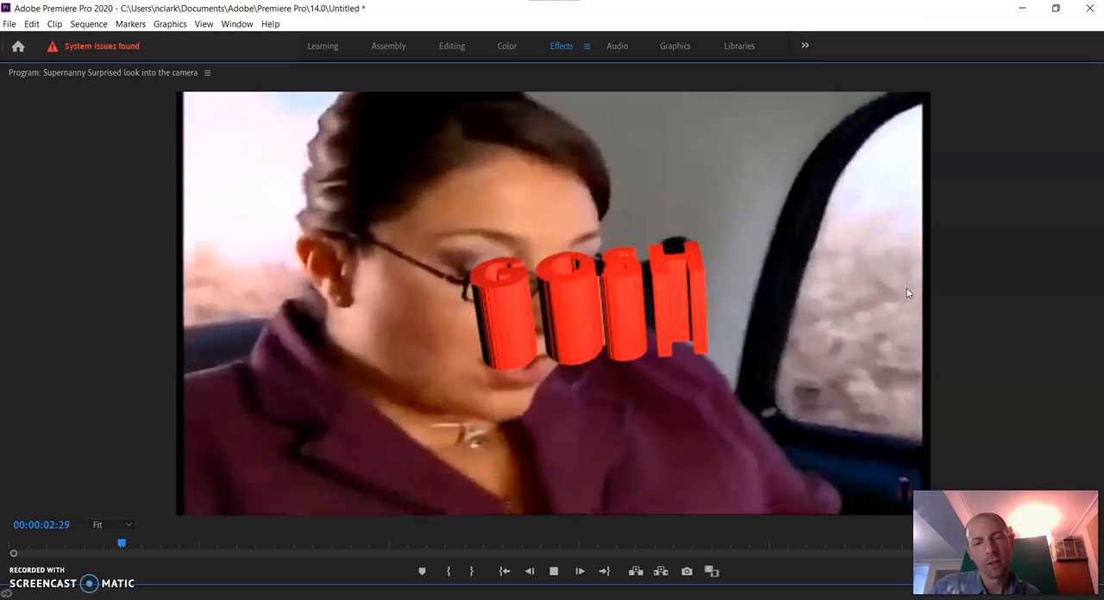
pyautogui.press('space')
pyautogui.click(399, 299)
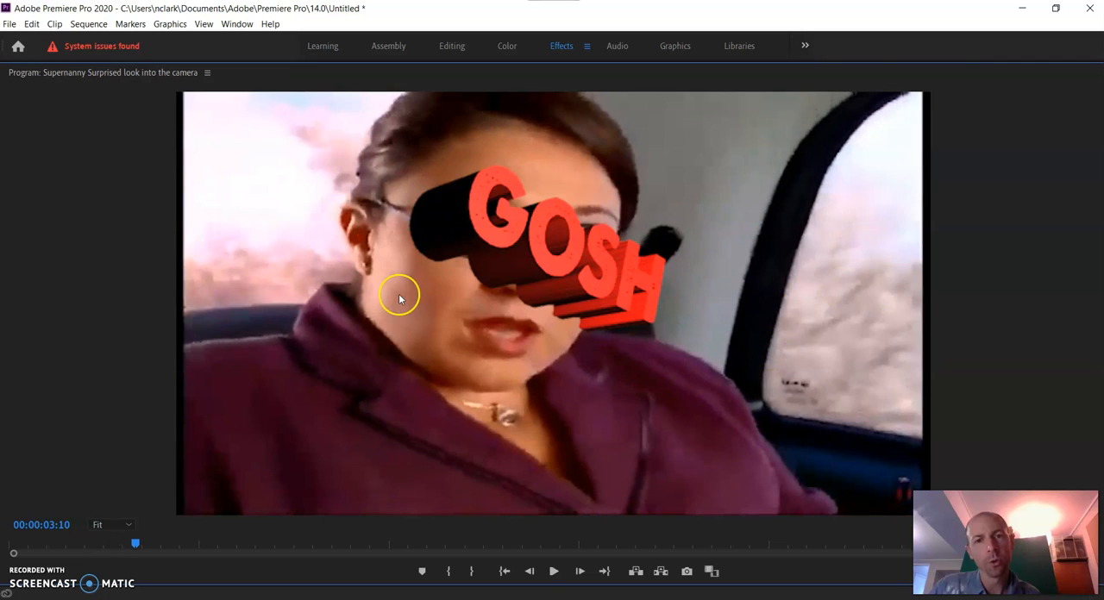
pyautogui.press('`')
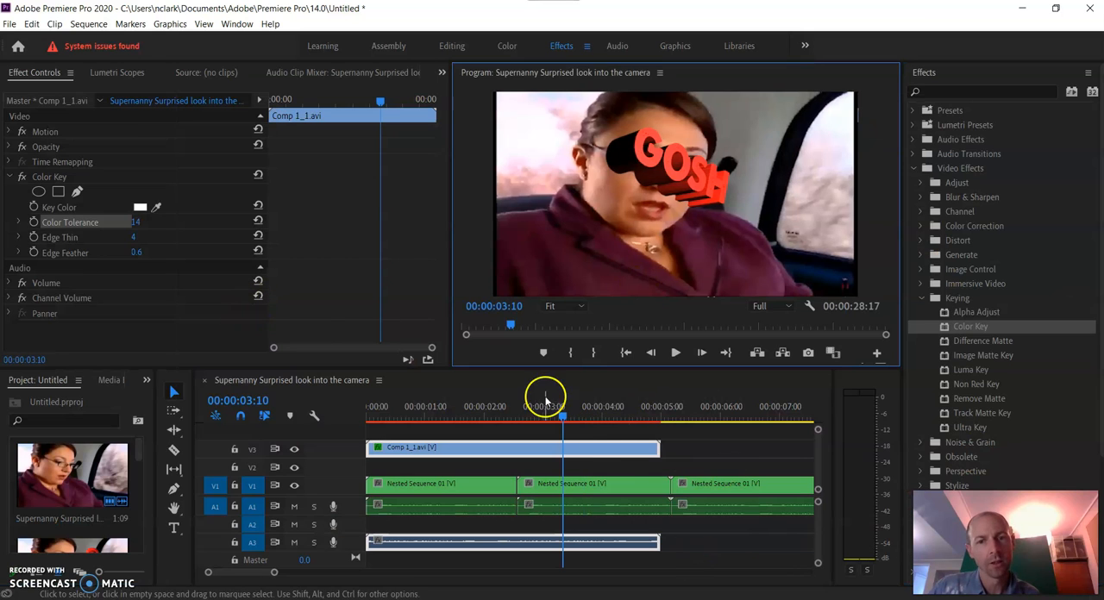
# Examine the keyed edges of the GOSH text frame by frame around 00:00:03:00 in the maximized Program monitor at 400% zoom
pyautogui.moveTo(561, 419)
pyautogui.mouseDown()
pyautogui.moveTo(574, 419)
pyautogui.moveTo(509, 419)
pyautogui.moveTo(560, 419)
pyautogui.mouseUp()
pyautogui.press('`')
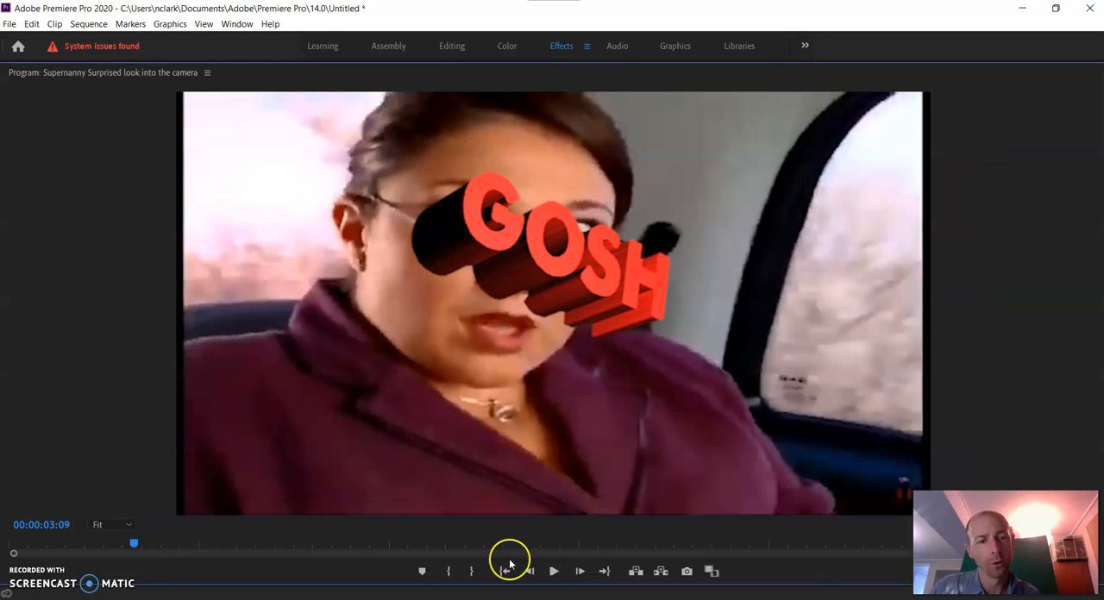
pyautogui.click(129, 522)
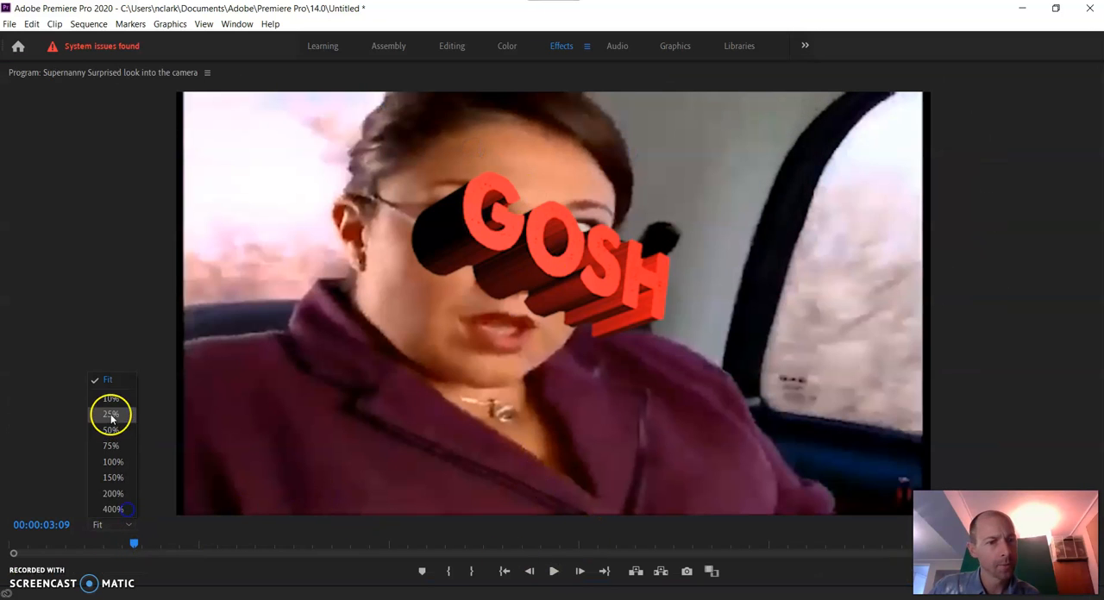
pyautogui.click(113, 491)
pyautogui.click(116, 526)
pyautogui.click(113, 505)
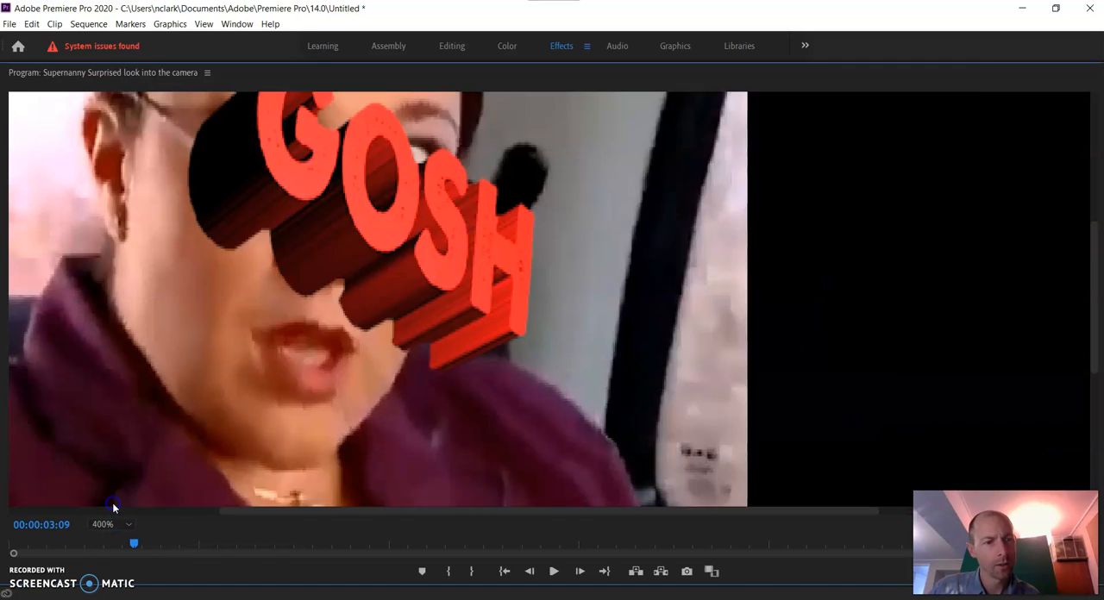
pyautogui.press('Left')
pyautogui.press('Left')
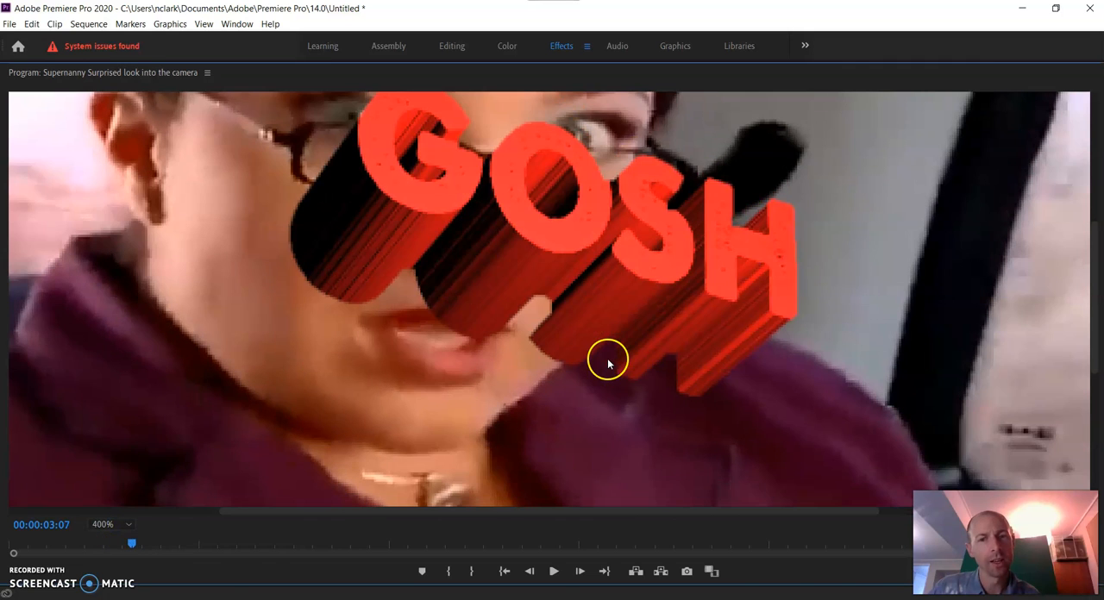
pyautogui.press('Left')
pyautogui.press('Left')
pyautogui.press('Left')
pyautogui.press('Left')
pyautogui.press('Left')
pyautogui.press('Left')
pyautogui.press('Left')
pyautogui.press('Left')
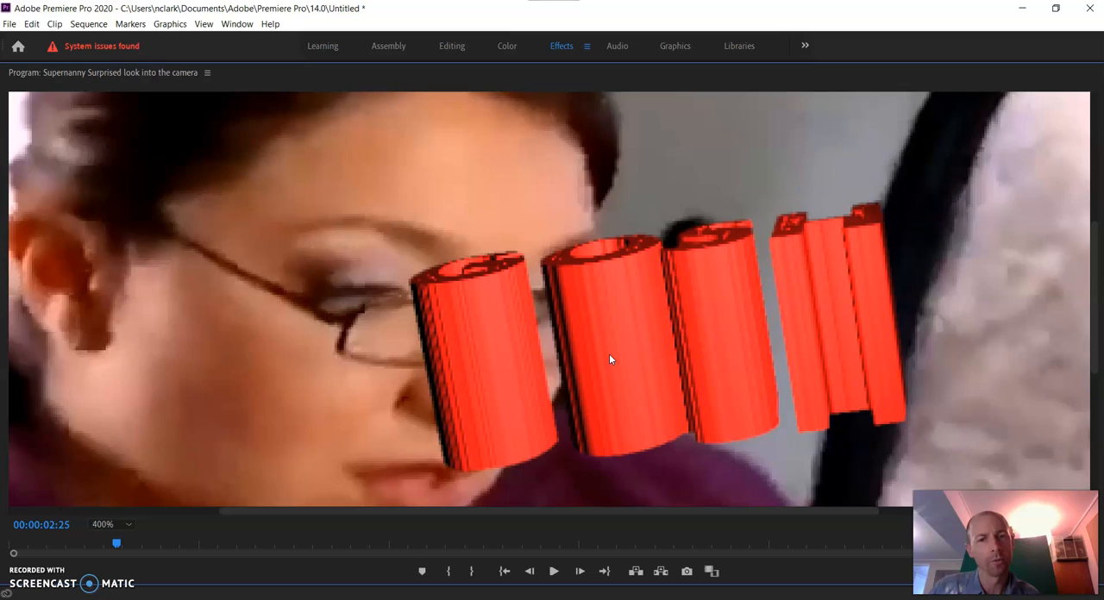
pyautogui.press('Right')
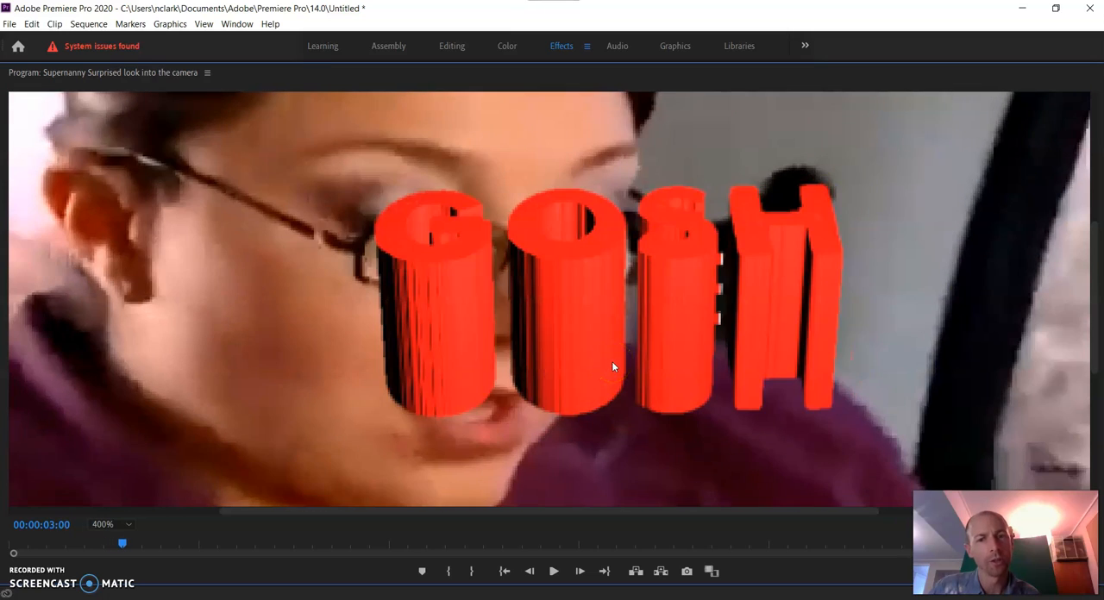
pyautogui.press('Left')
pyautogui.click(613, 397)
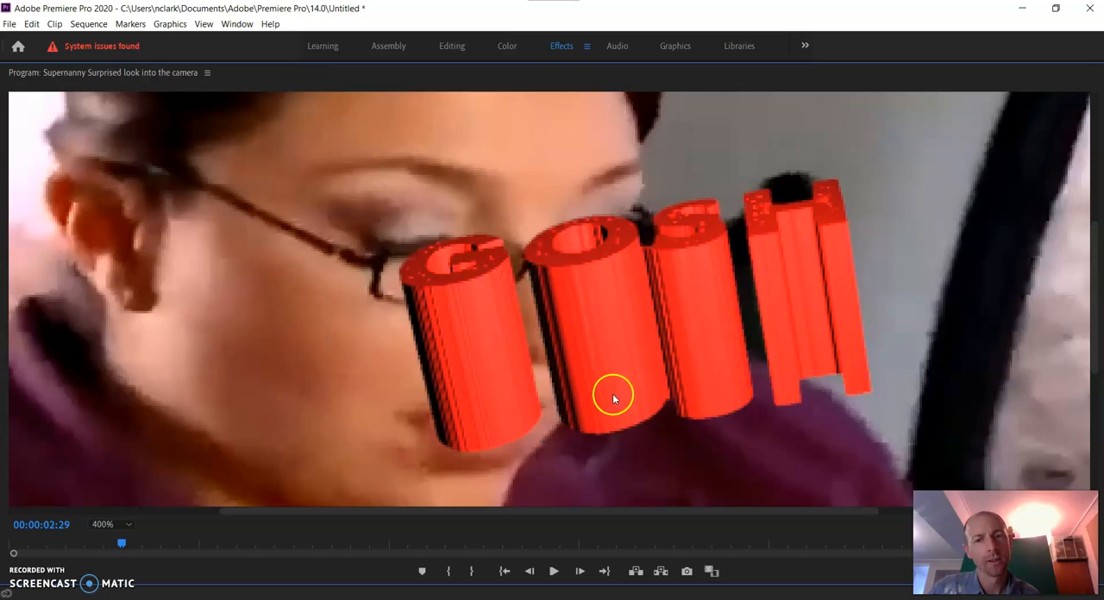
pyautogui.scroll(-13, 612, 393)
pyautogui.scroll(15, 612, 382)
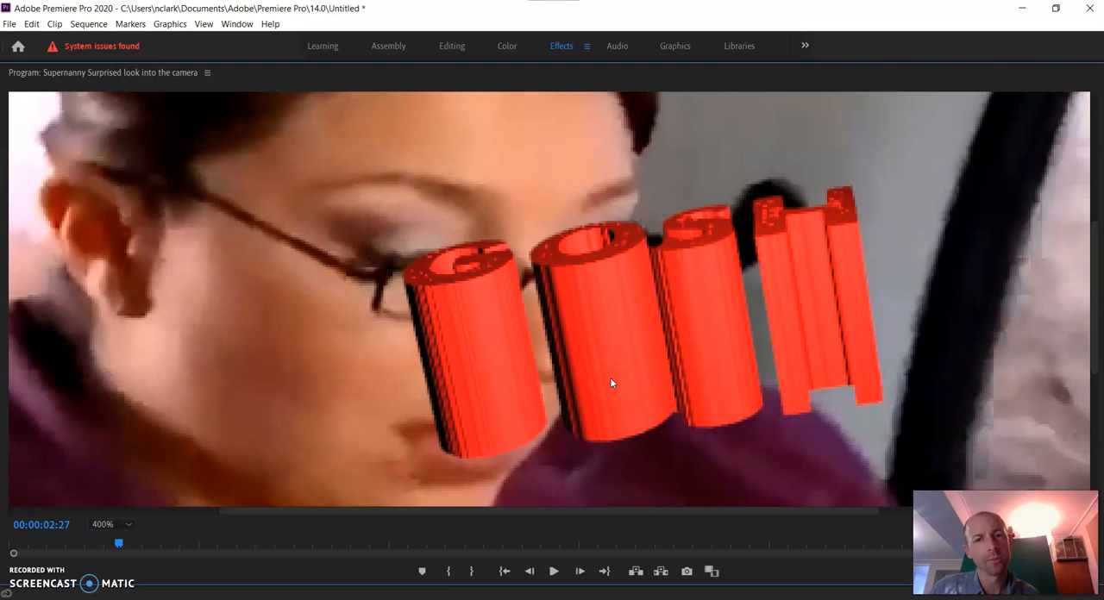
pyautogui.press('`')
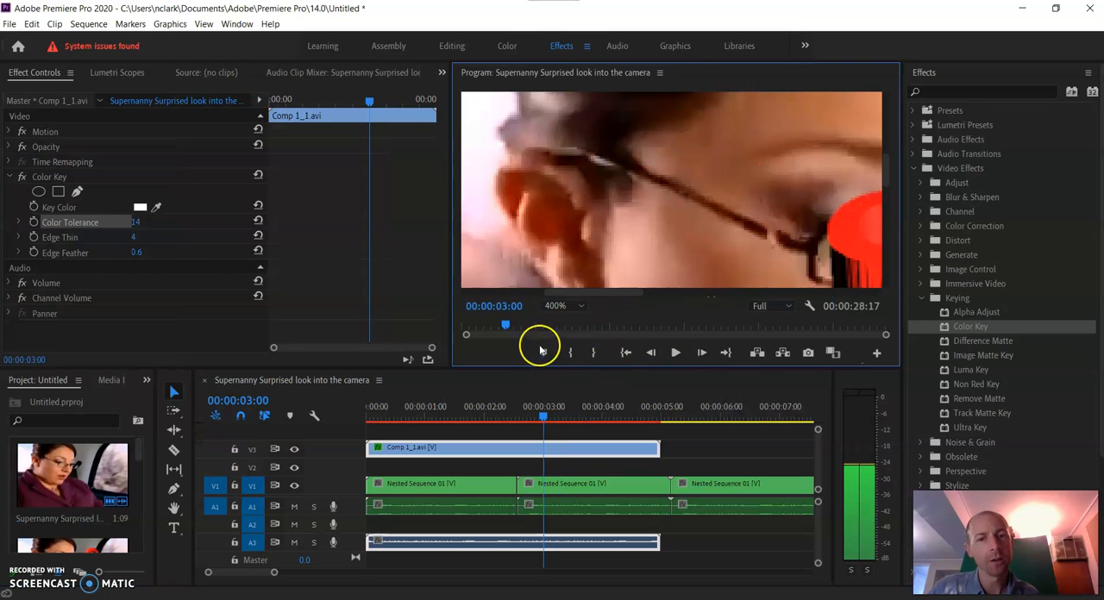
# Set the Program monitor's zoom back to Fit and return the playhead to the start of the sequence
pyautogui.click(577, 306)
pyautogui.click(560, 320)
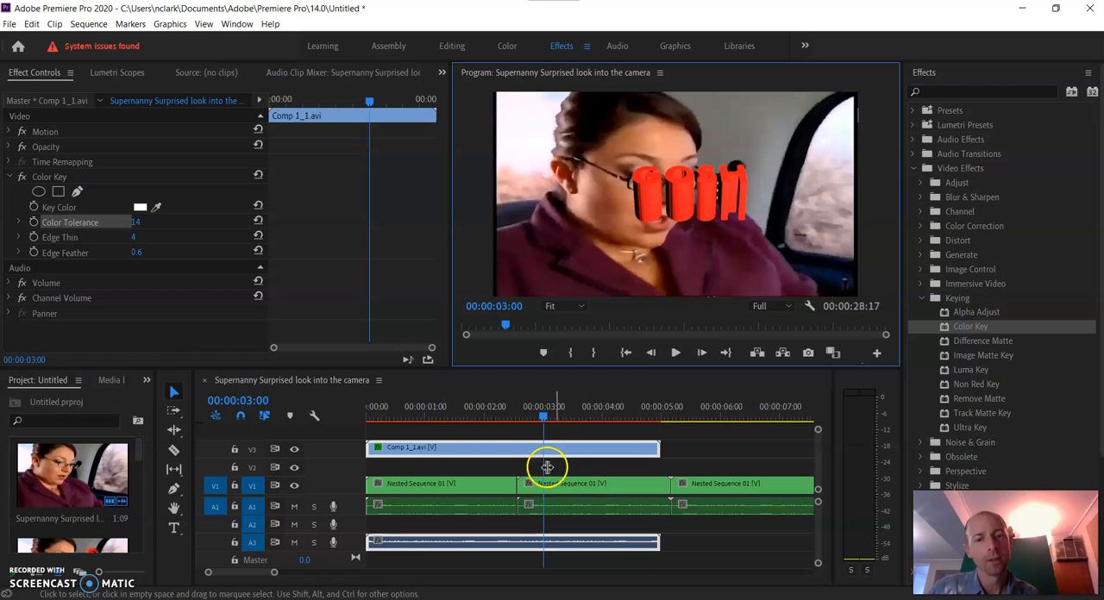
pyautogui.moveTo(567, 417); pyautogui.dragTo(369, 412)
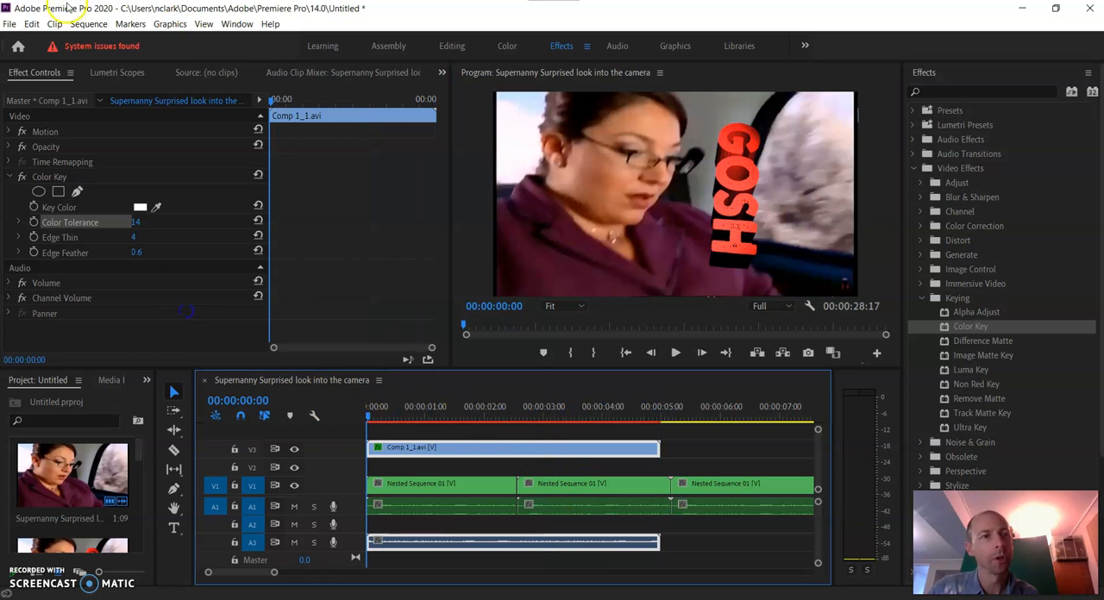
# Add a new text layer to the sequence at 00:00:02:19
pyautogui.moveTo(580, 415); pyautogui.dragTo(598, 416)
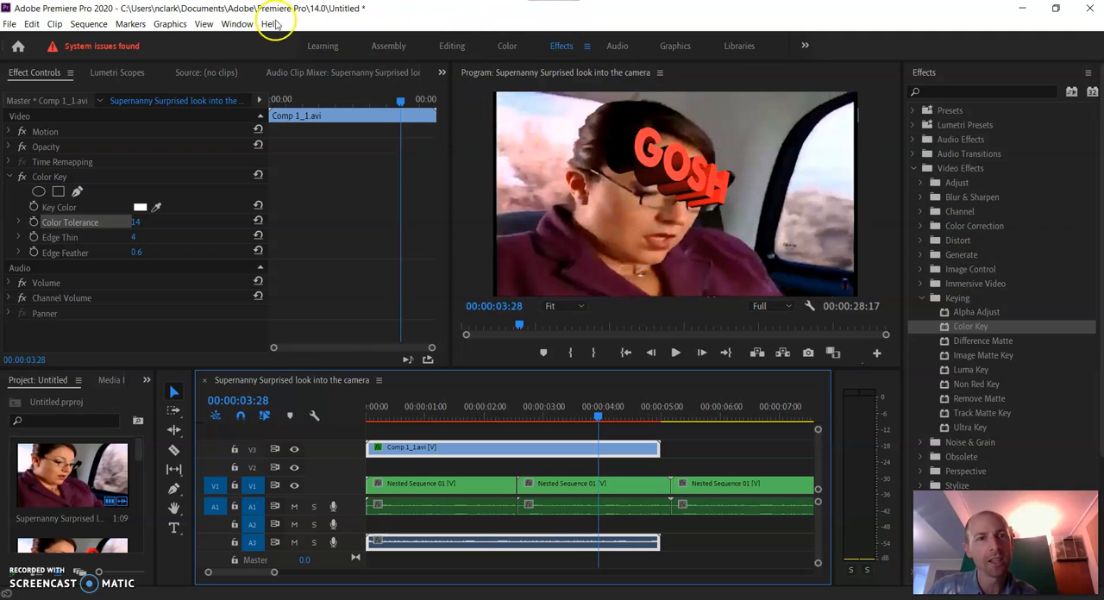
pyautogui.click(172, 24)
pyautogui.moveTo(130, 24)
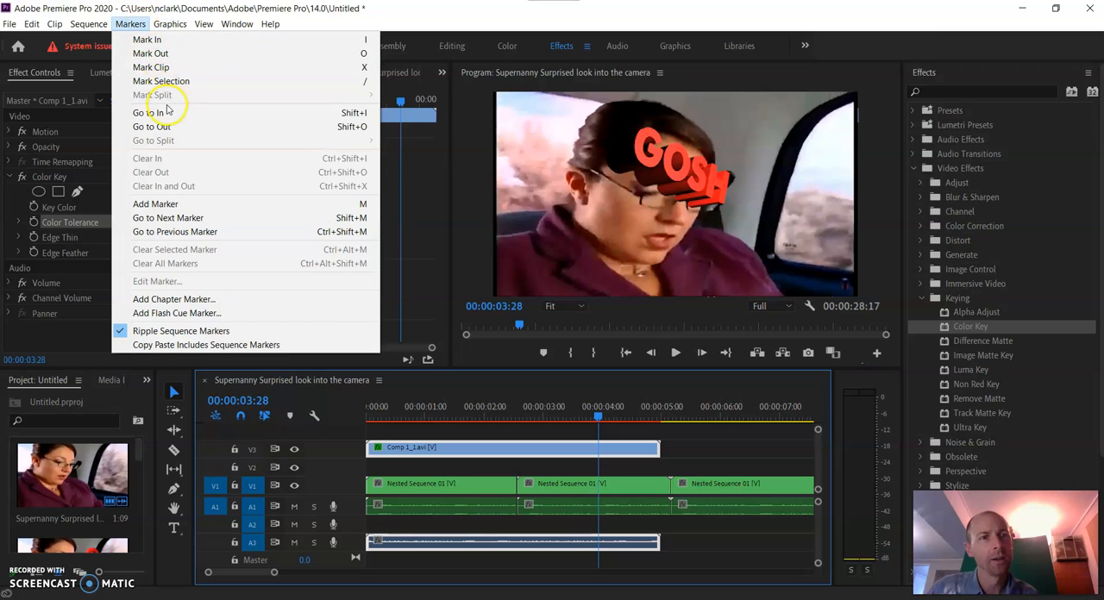
pyautogui.click(521, 407)
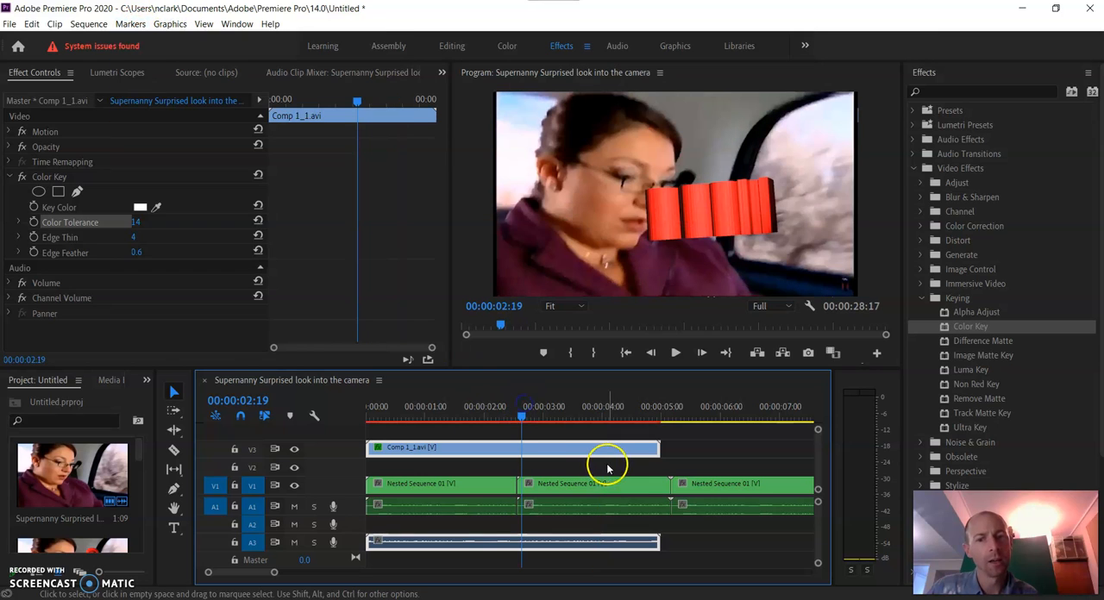
pyautogui.click(607, 469)
pyautogui.click(131, 25)
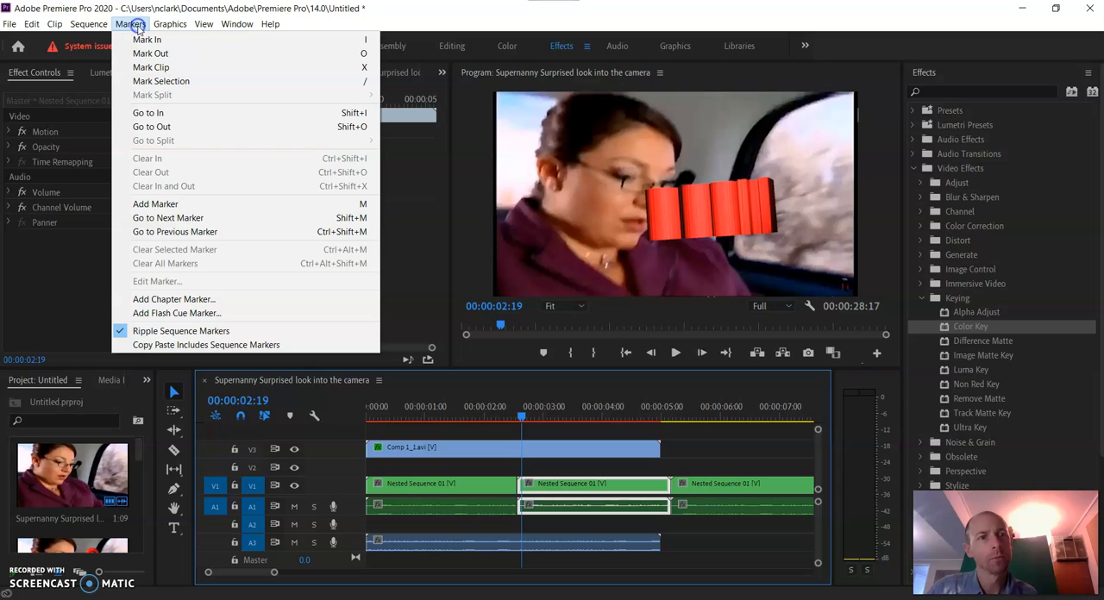
pyautogui.click(136, 26)
pyautogui.click(170, 24)
pyautogui.moveTo(257, 77)
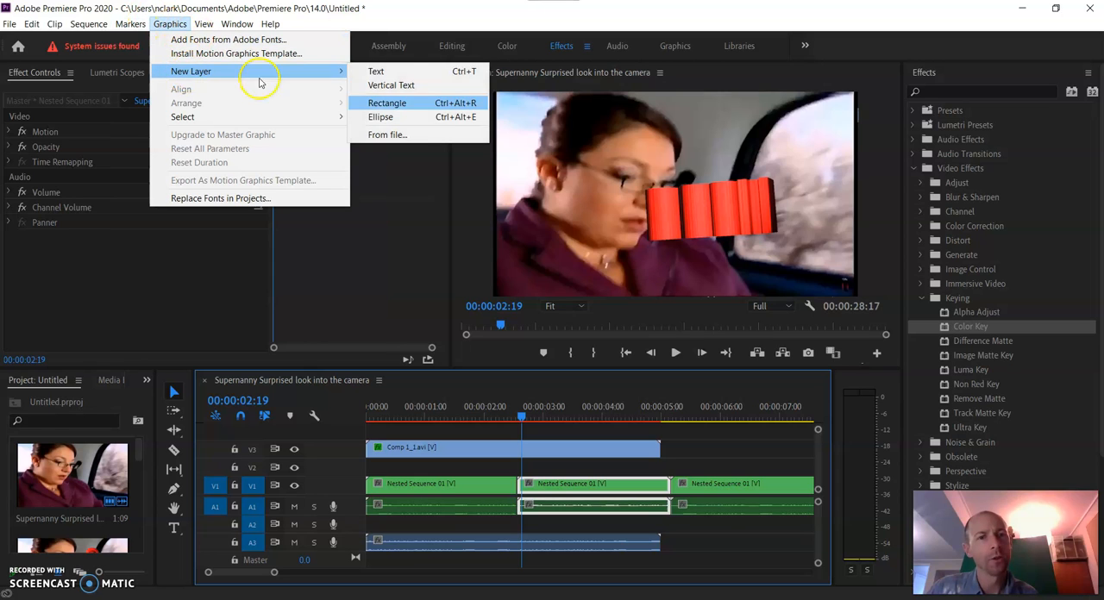
pyautogui.click(387, 73)
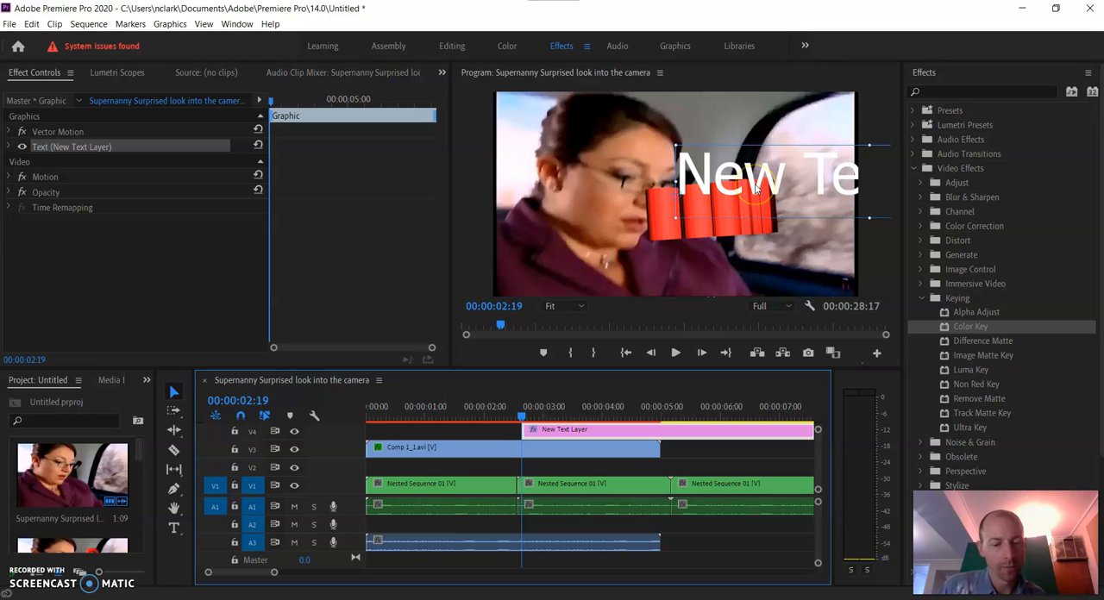
# Try to enter "Text" in the new text layer, and clear the sequence's in and out points
pyautogui.hotkey('shift', 't')
pyautogui.press('e')
pyautogui.press('x')
pyautogui.press('t')
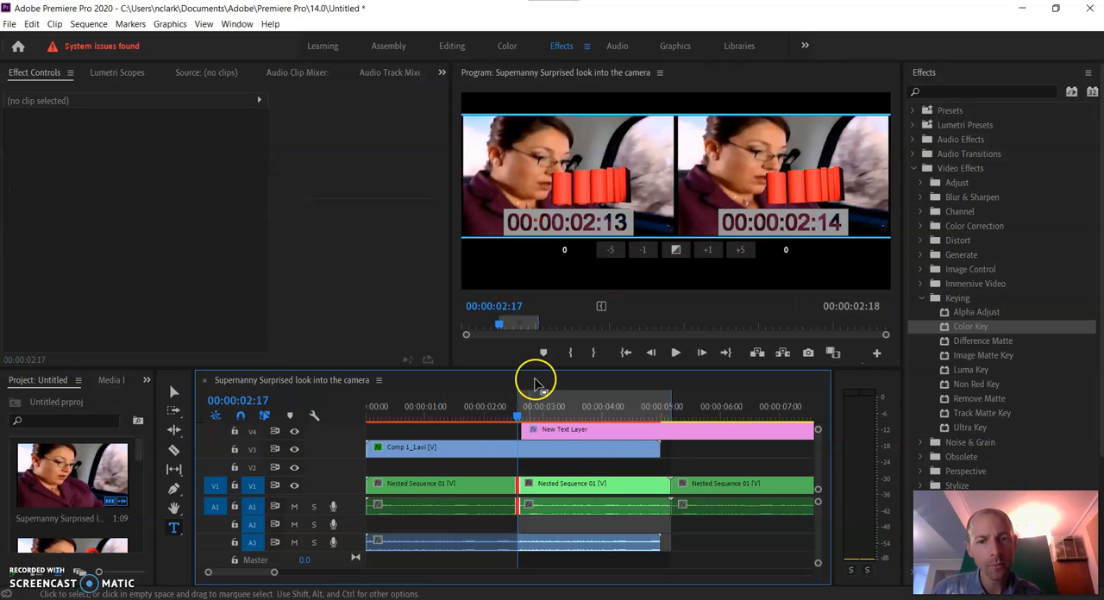
pyautogui.hotkey('ctrl', 'shift', 'x')
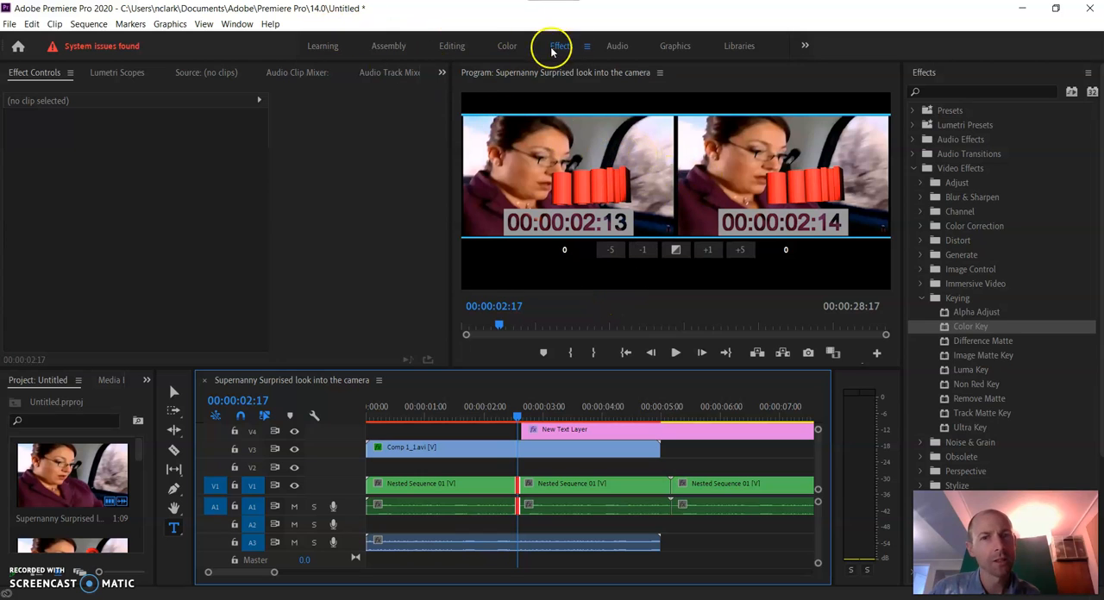
# Add another text layer to the sequence at 00:00:02:17
pyautogui.click(169, 24)
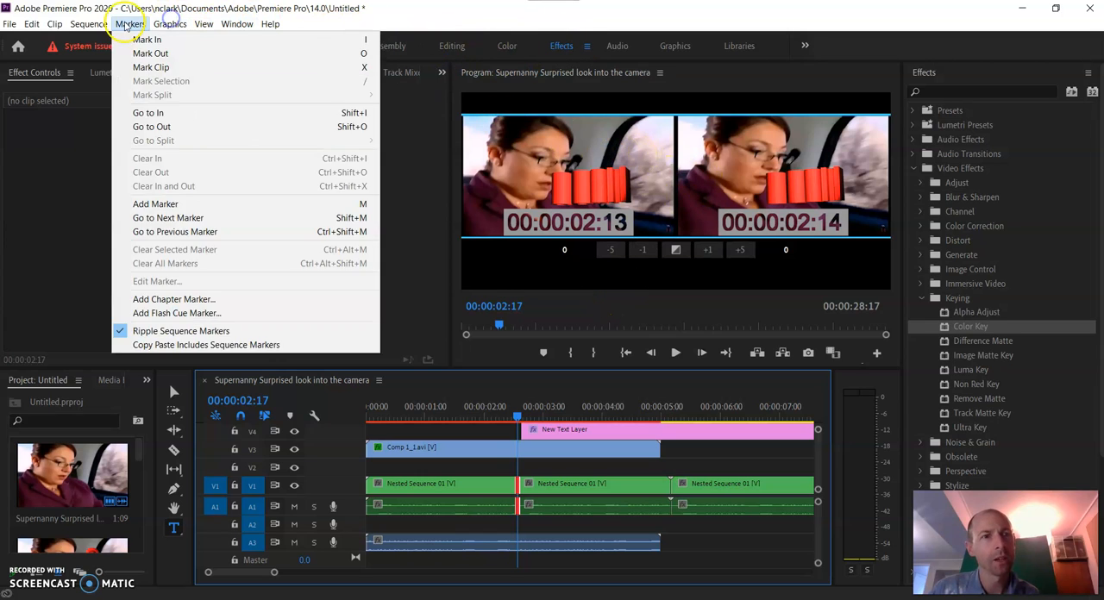
pyautogui.moveTo(179, 71)
pyautogui.click(371, 72)
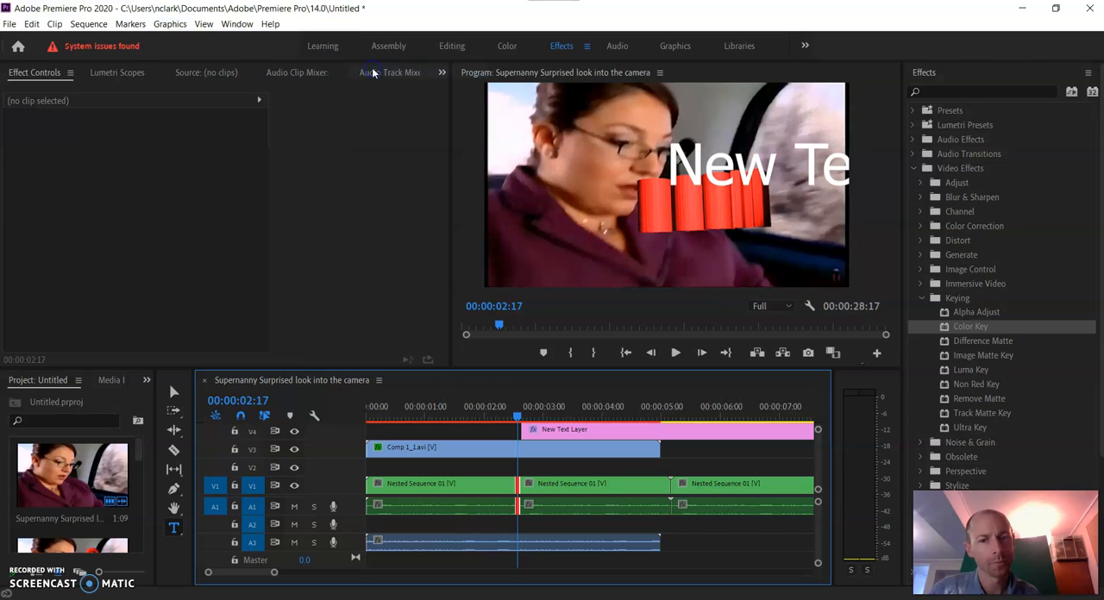
# Delete the word "New" from the text layer at 00:00:02:17 and move the V4 text clip to the sequence start
pyautogui.doubleClick(729, 164)
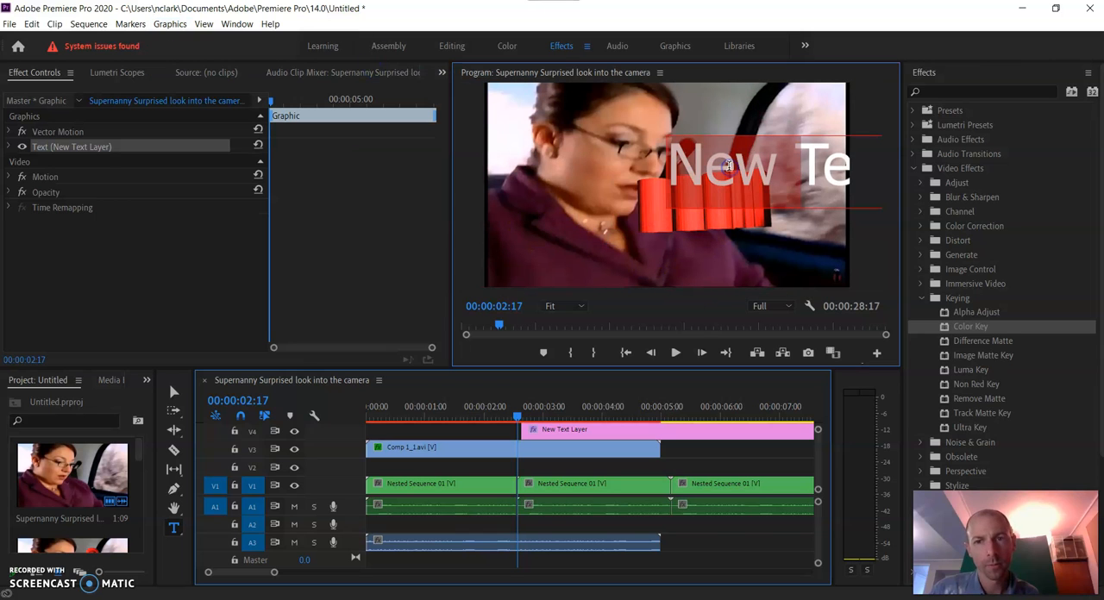
pyautogui.press('BackSpace')
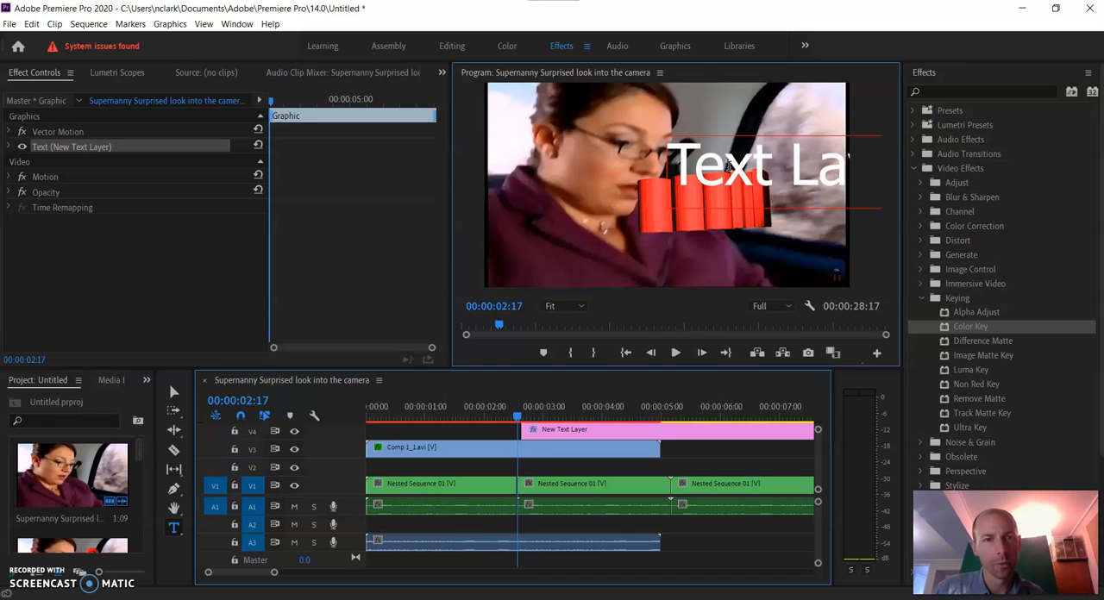
pyautogui.moveTo(554, 436); pyautogui.dragTo(334, 437)
pyautogui.moveTo(517, 415); pyautogui.dragTo(374, 385)
pyautogui.press('space')
pyautogui.press('space')
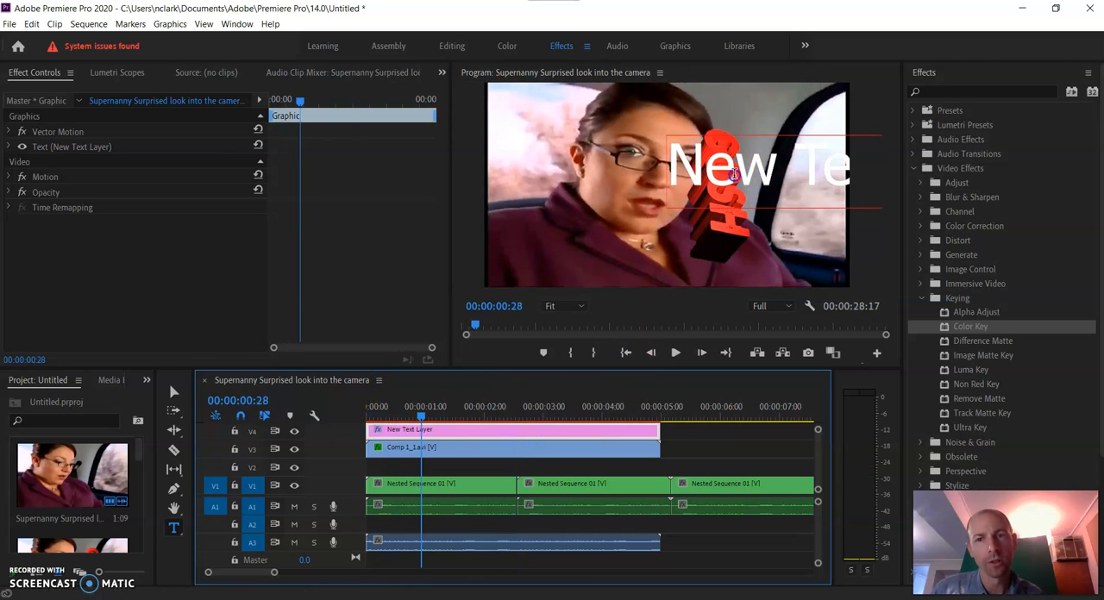
# Switch to the Graphics workspace, reposition the V4 text layer to about -5.0, 313.0 in the frame, and play the result
pyautogui.click(691, 153)
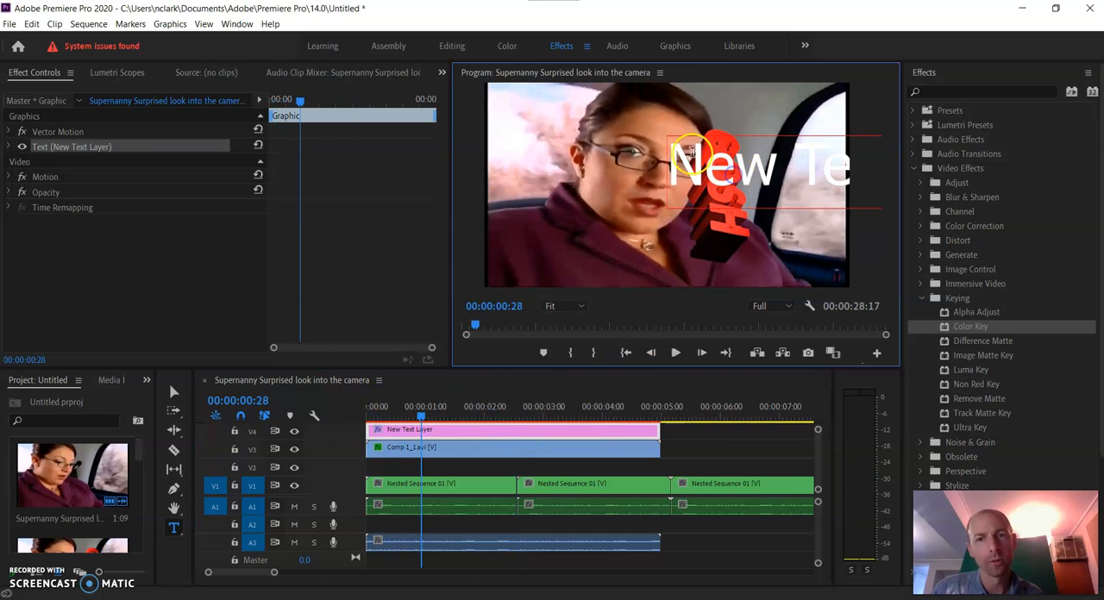
pyautogui.click(675, 46)
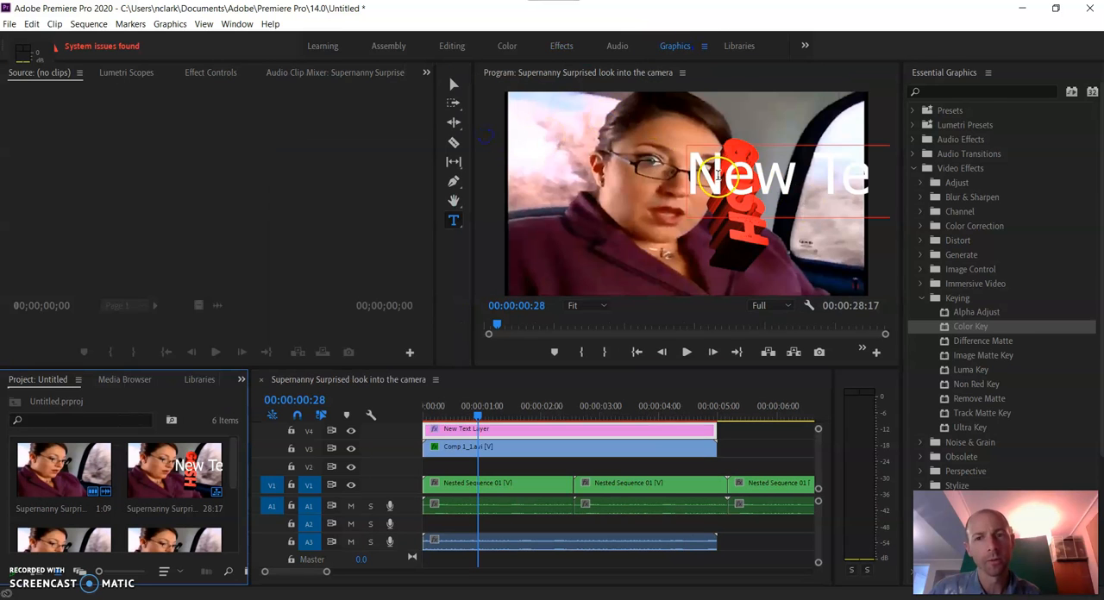
pyautogui.click(456, 84)
pyautogui.click(716, 162)
pyautogui.click(453, 85)
pyautogui.click(690, 141)
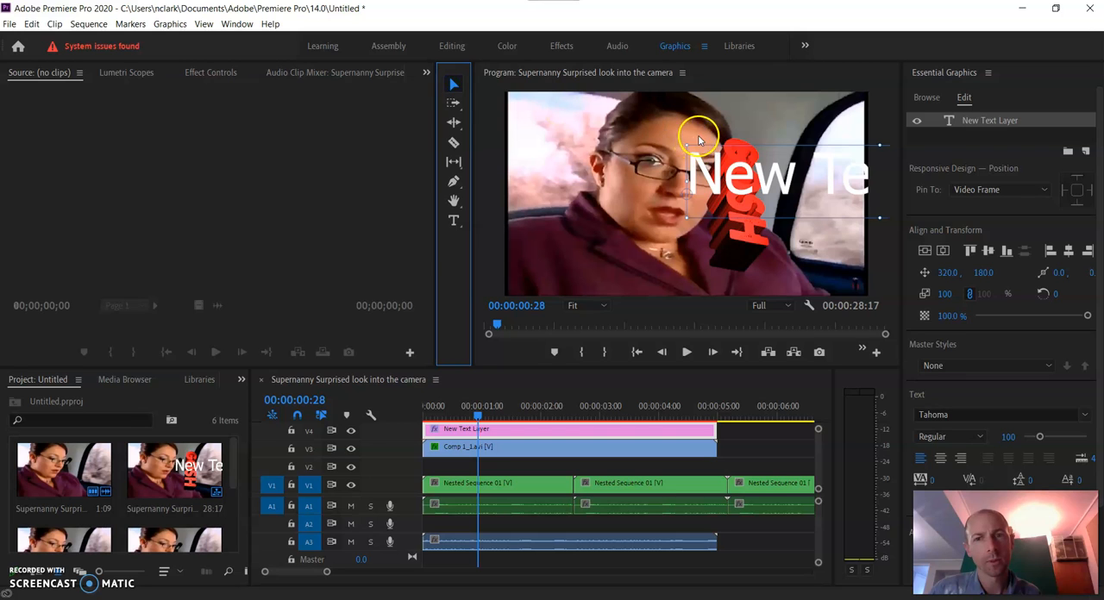
pyautogui.click(733, 169)
pyautogui.moveTo(732, 173); pyautogui.dragTo(547, 250)
pyautogui.press('space')
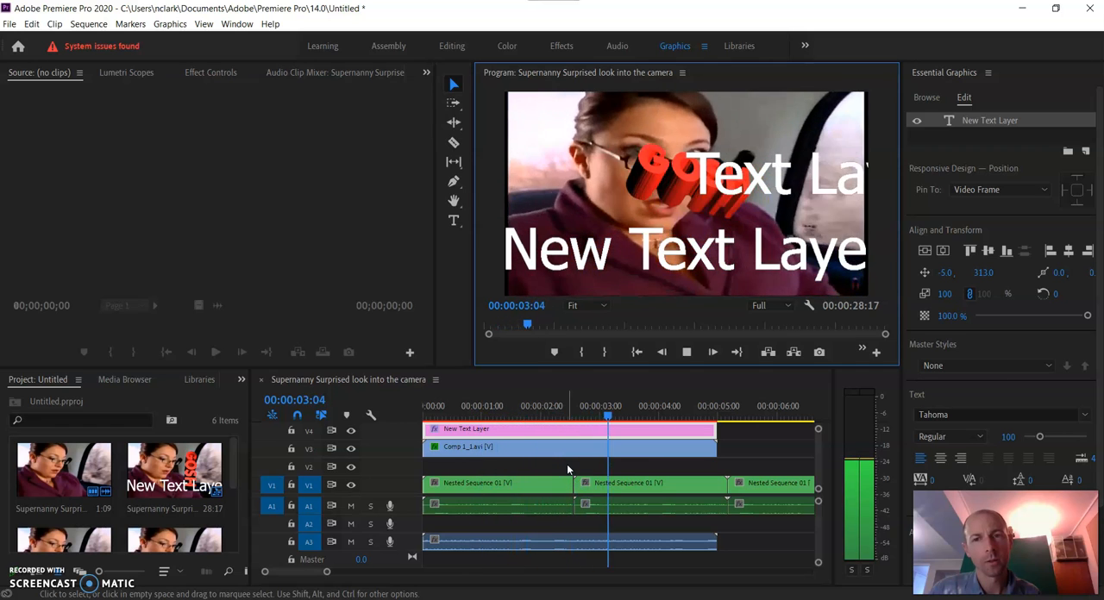
pyautogui.click(845, 274)
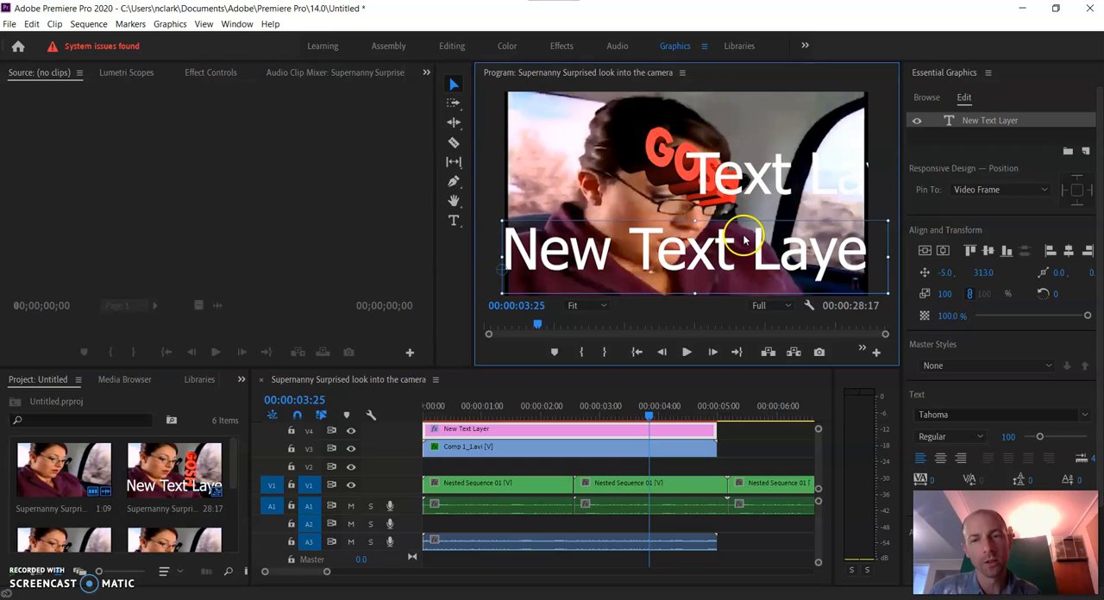
# Switch to After Effects and scrub through the Comp 1 timeline, stopping at 0:00:02:00
pyautogui.click(1022, 8)
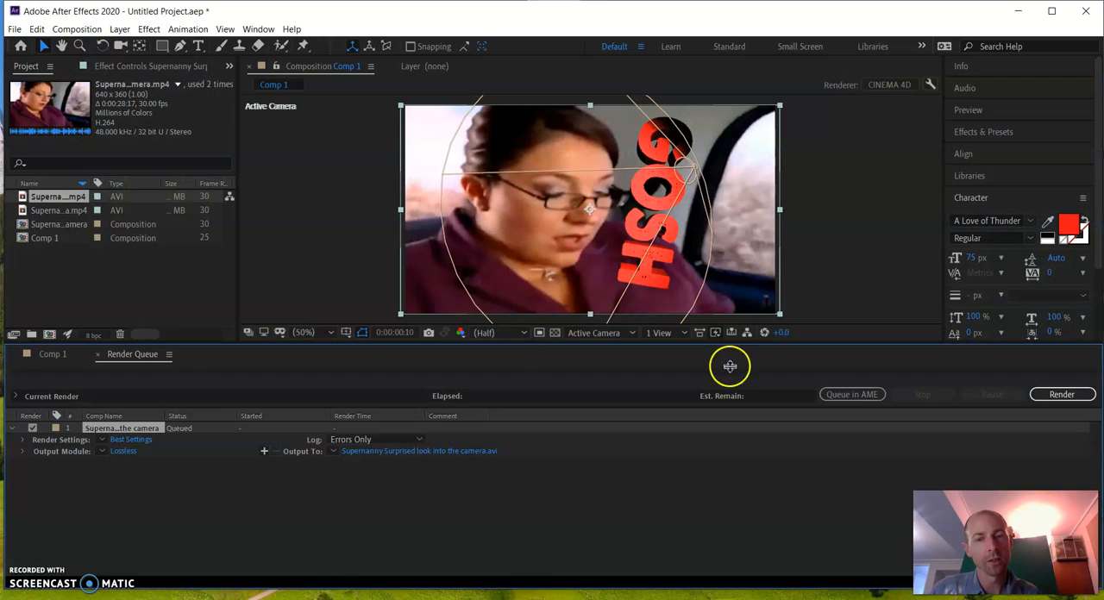
pyautogui.click(34, 354)
pyautogui.moveTo(424, 385); pyautogui.dragTo(644, 396)
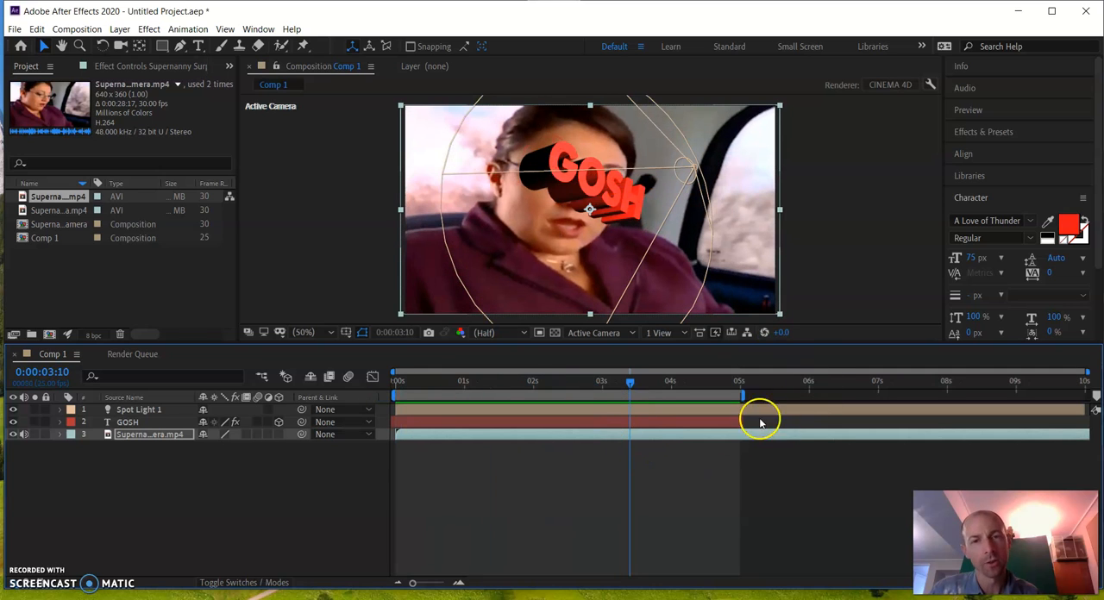
pyautogui.moveTo(630, 386); pyautogui.dragTo(533, 384)
# Add Comp 1 to the render queue
pyautogui.click(14, 29)
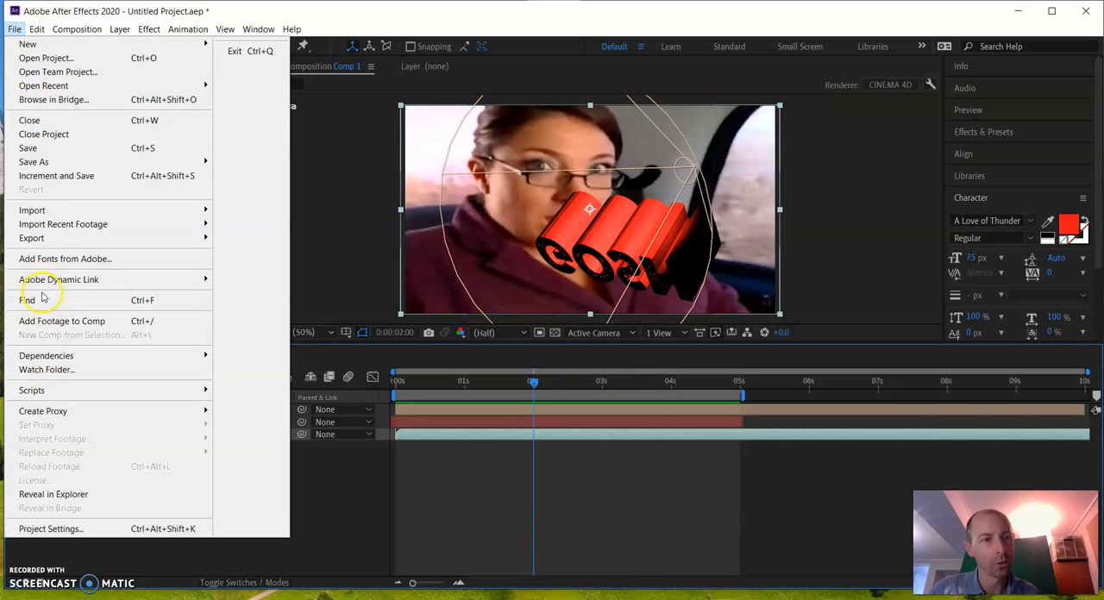
pyautogui.moveTo(52, 240)
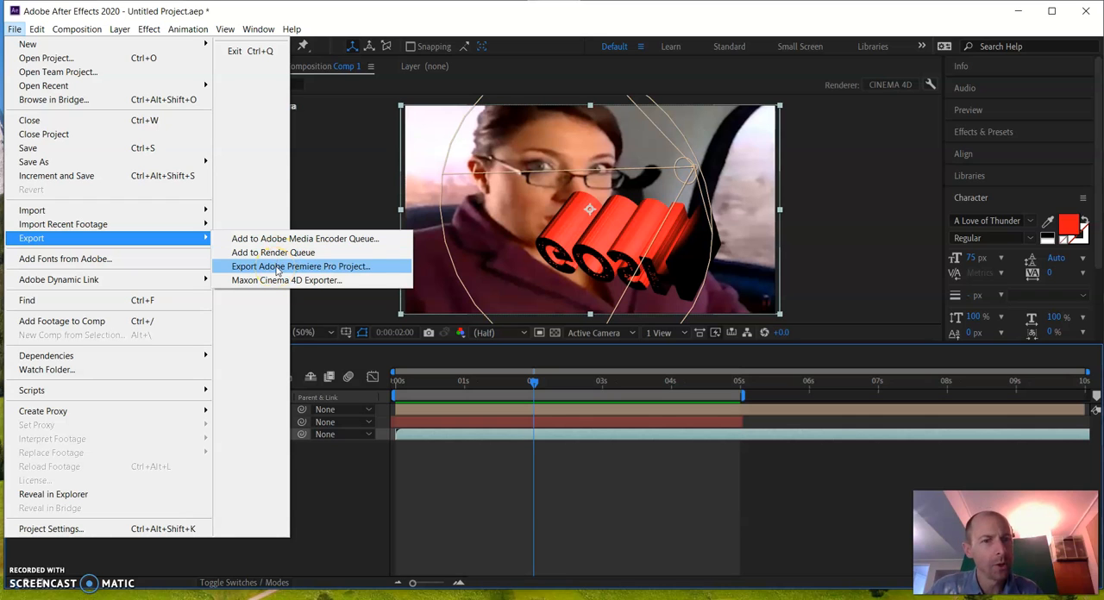
pyautogui.click(272, 252)
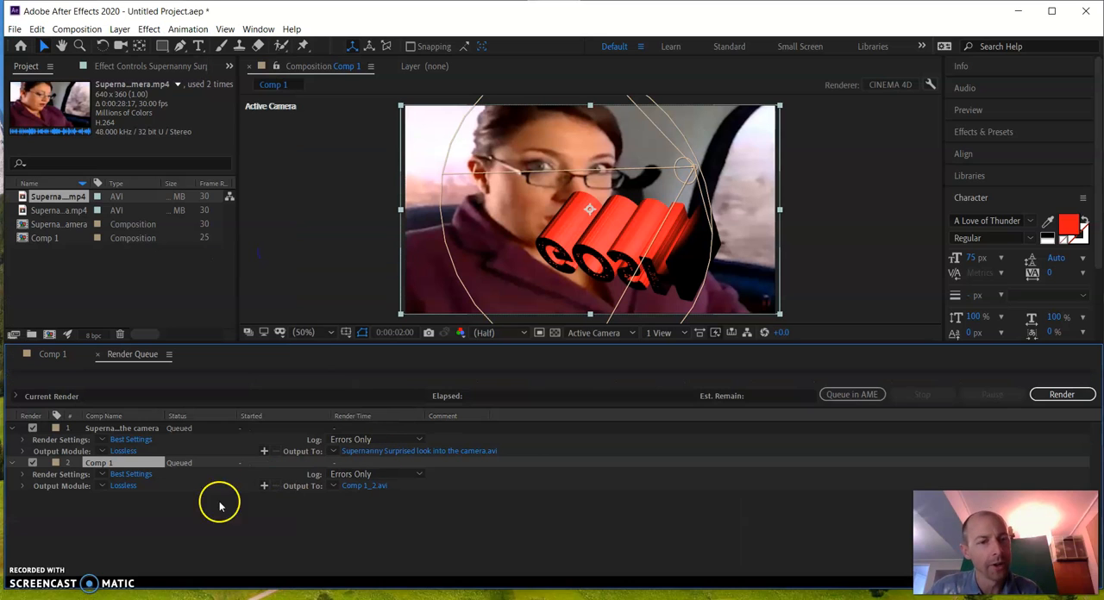
pyautogui.click(121, 485)
pyautogui.click(470, 129)
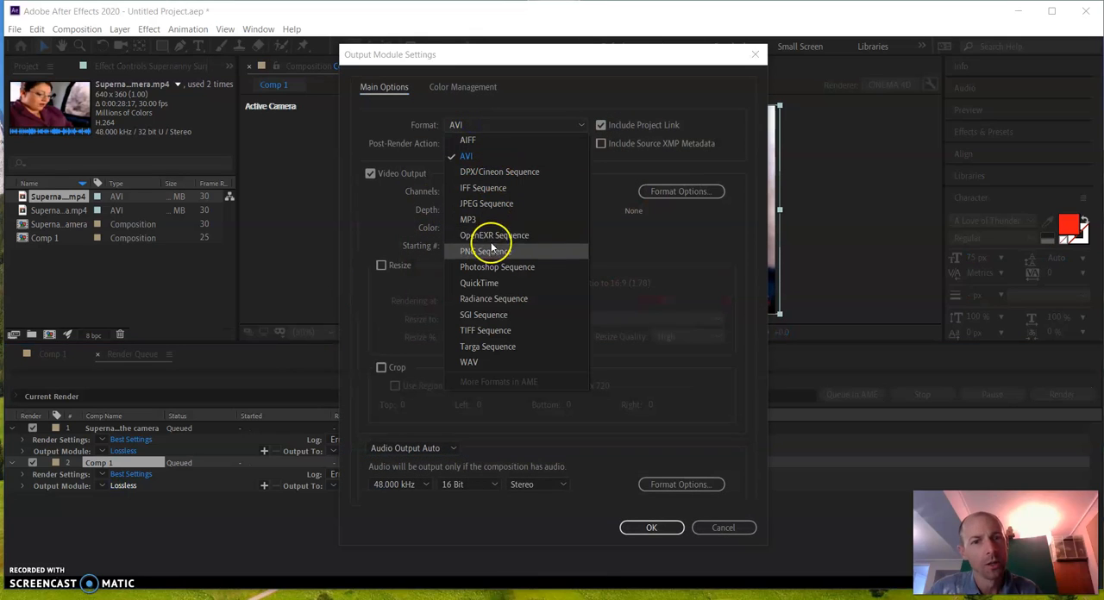
pyautogui.click(489, 283)
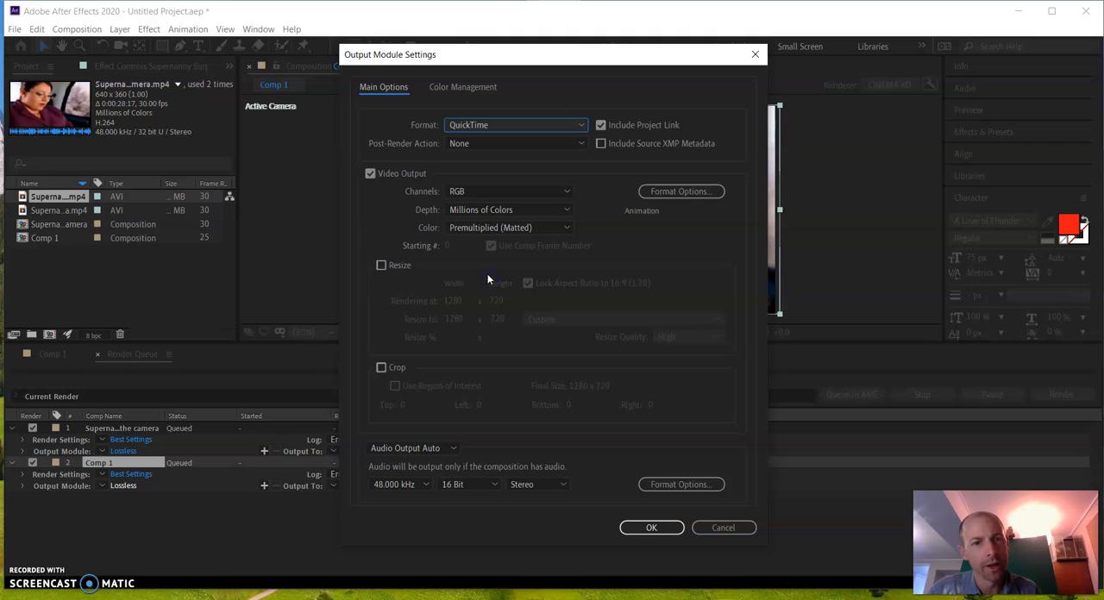
pyautogui.click(719, 527)
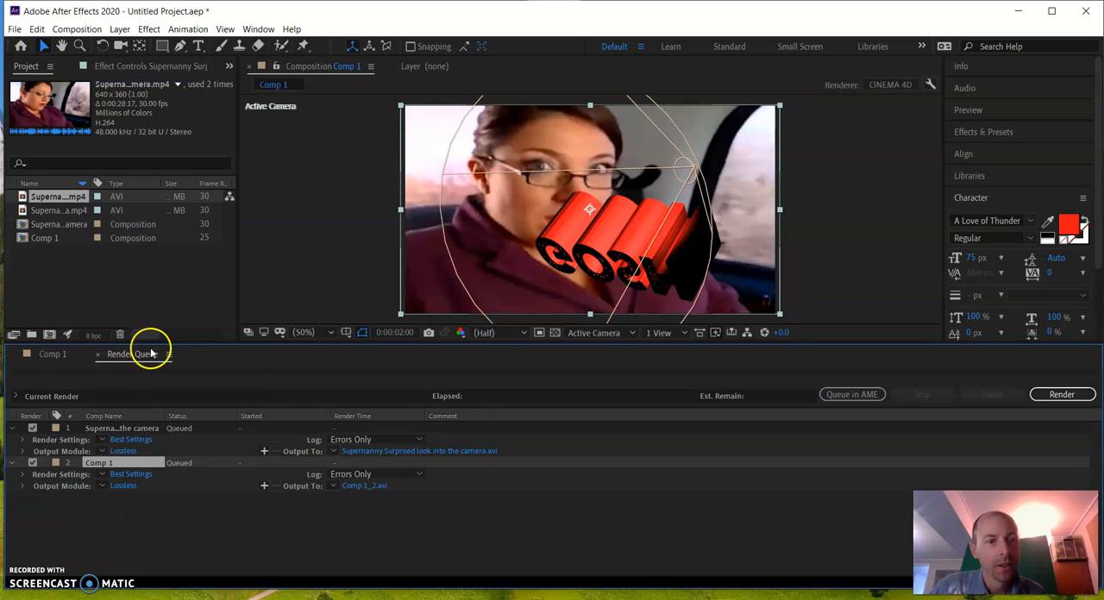
# Export the project as an Adobe Premiere Pro project named "nanny gosh" to the Desktop
pyautogui.click(14, 29)
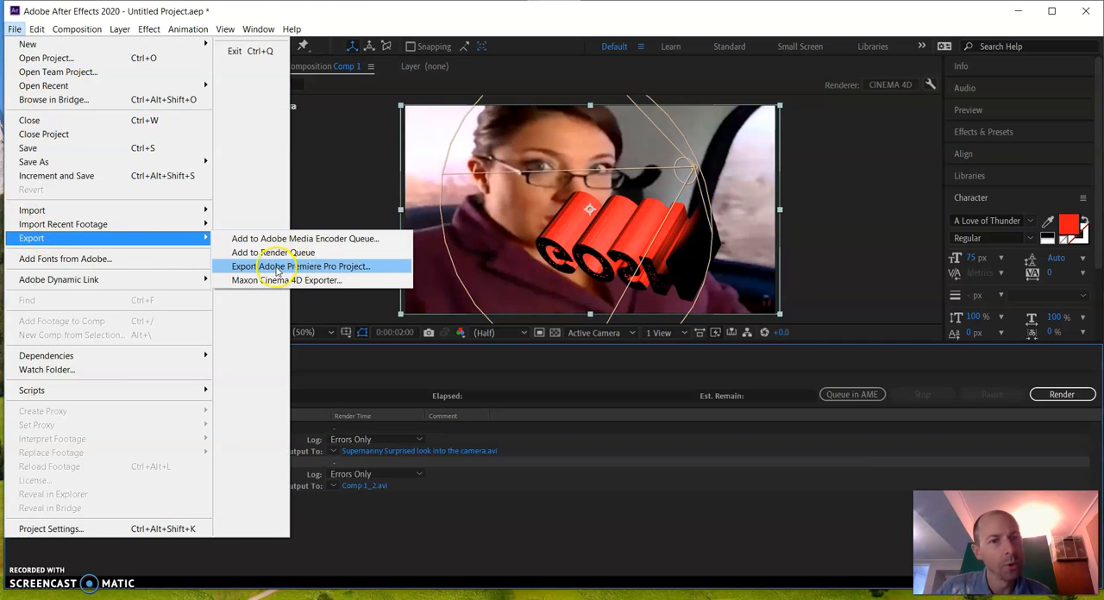
pyautogui.click(363, 269)
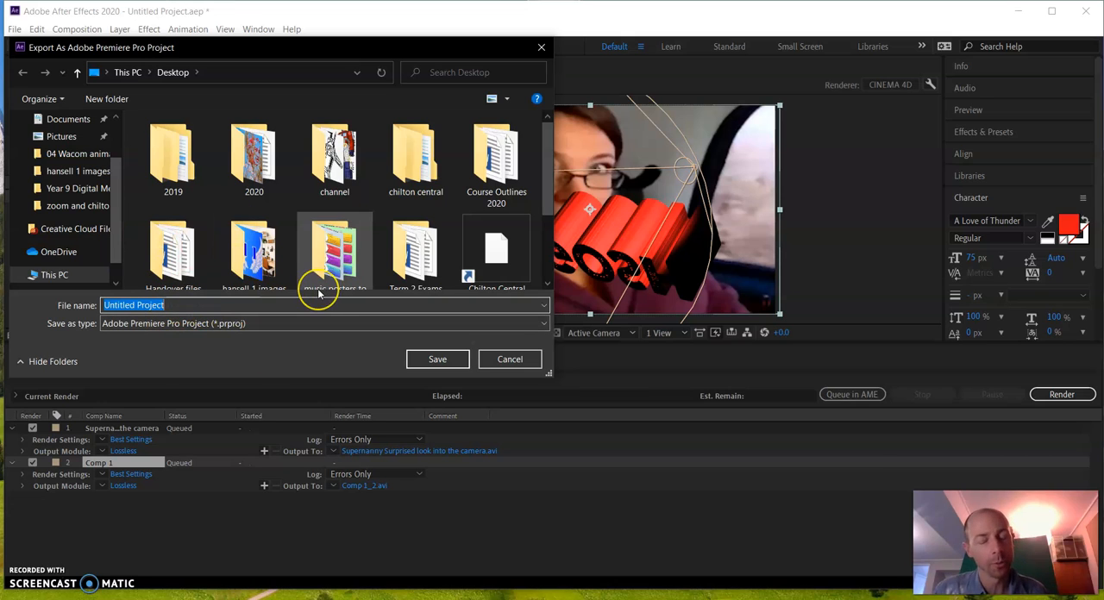
pyautogui.write('nanayy')
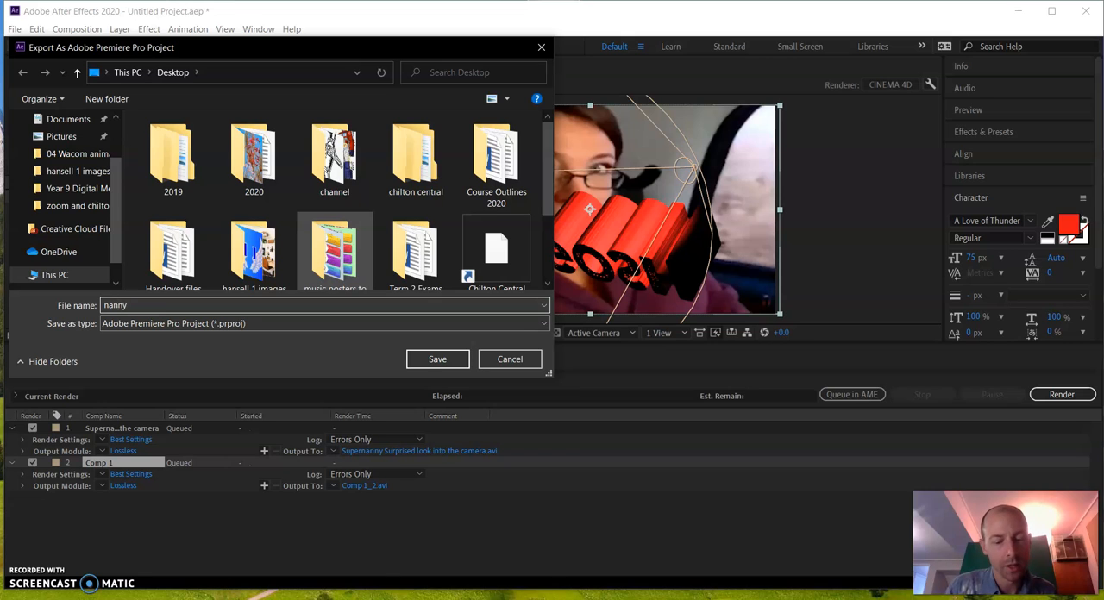
pyautogui.scroll(2, 50, 182)
pyautogui.click(48, 146)
pyautogui.click(434, 359)
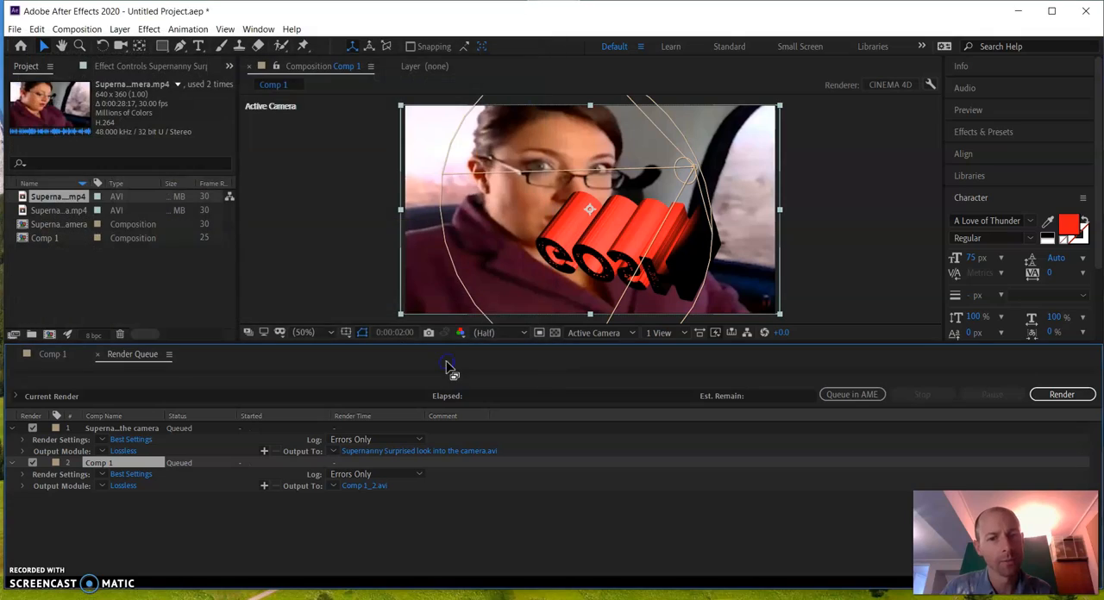
# Switch back to Premiere Pro and close the Program monitor
pyautogui.click(1018, 10)
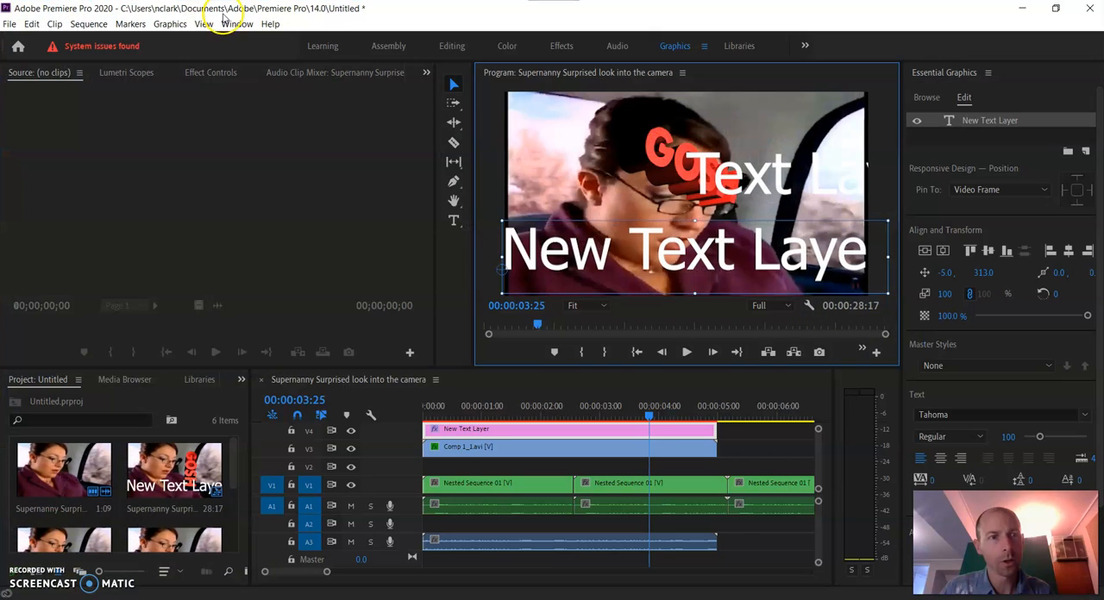
pyautogui.click(10, 24)
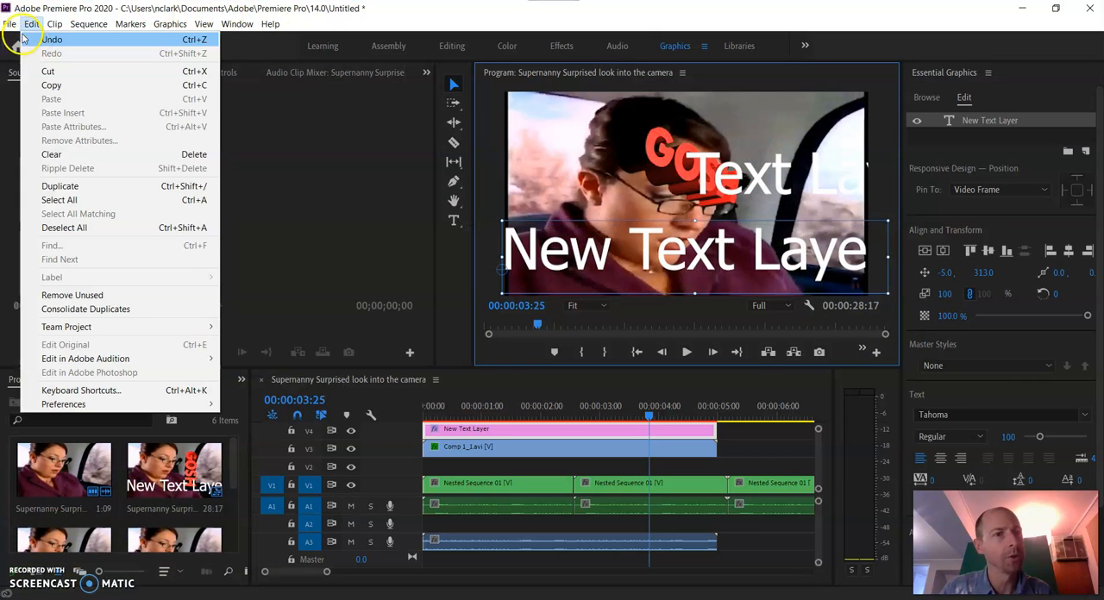
pyautogui.click(36, 112)
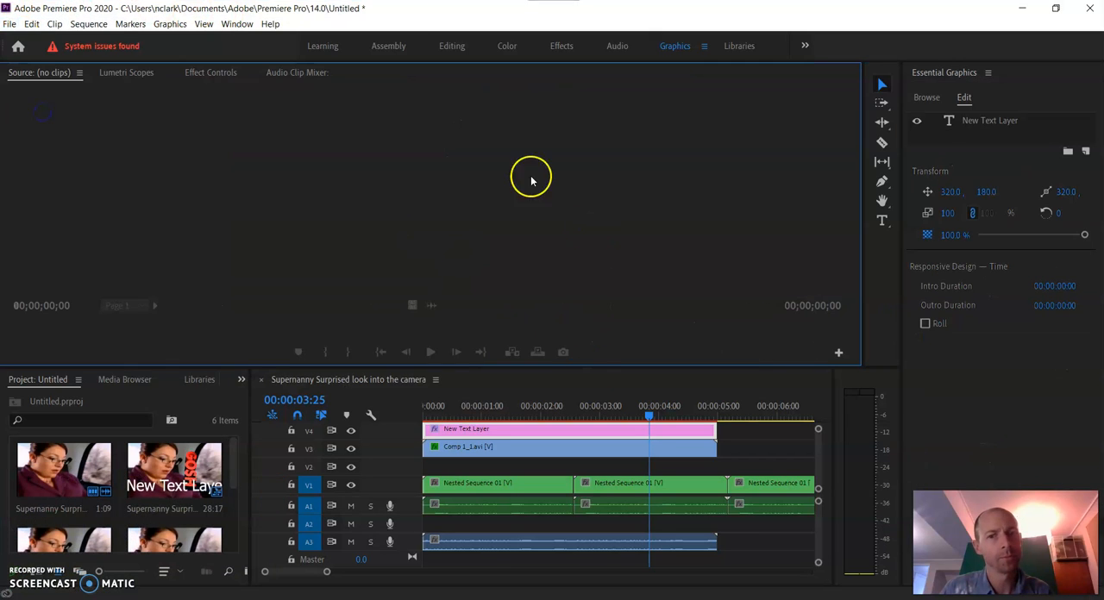
# Open the "nanny gosh" project from the Desktop alongside the current untitled project
pyautogui.click(86, 24)
pyautogui.click(10, 24)
pyautogui.click(9, 24)
pyautogui.click(26, 53)
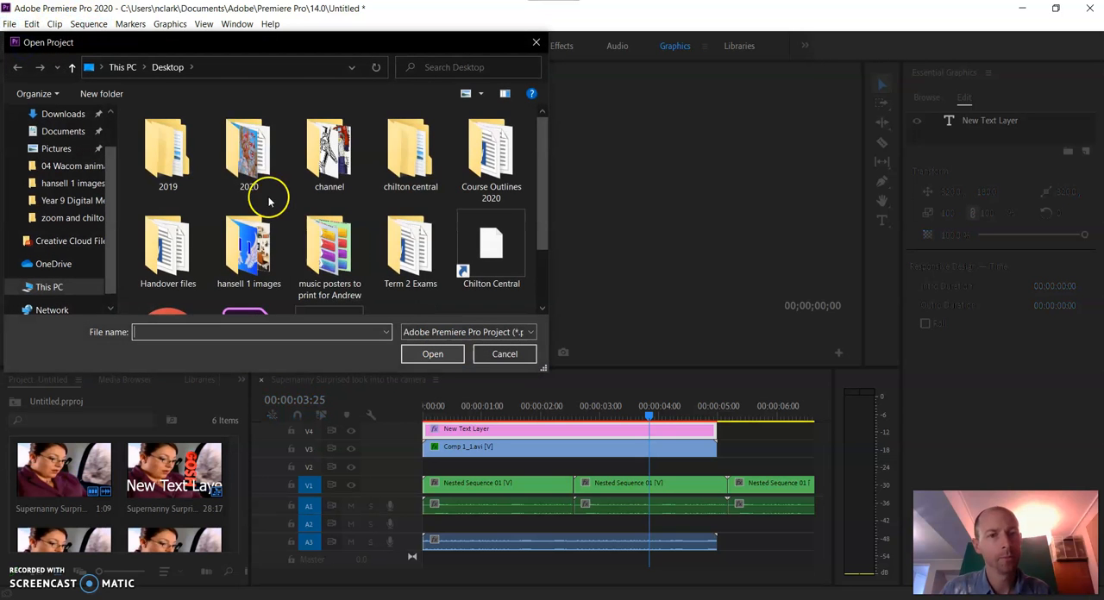
pyautogui.scroll(-2, 276, 247)
pyautogui.click(254, 270)
pyautogui.click(432, 353)
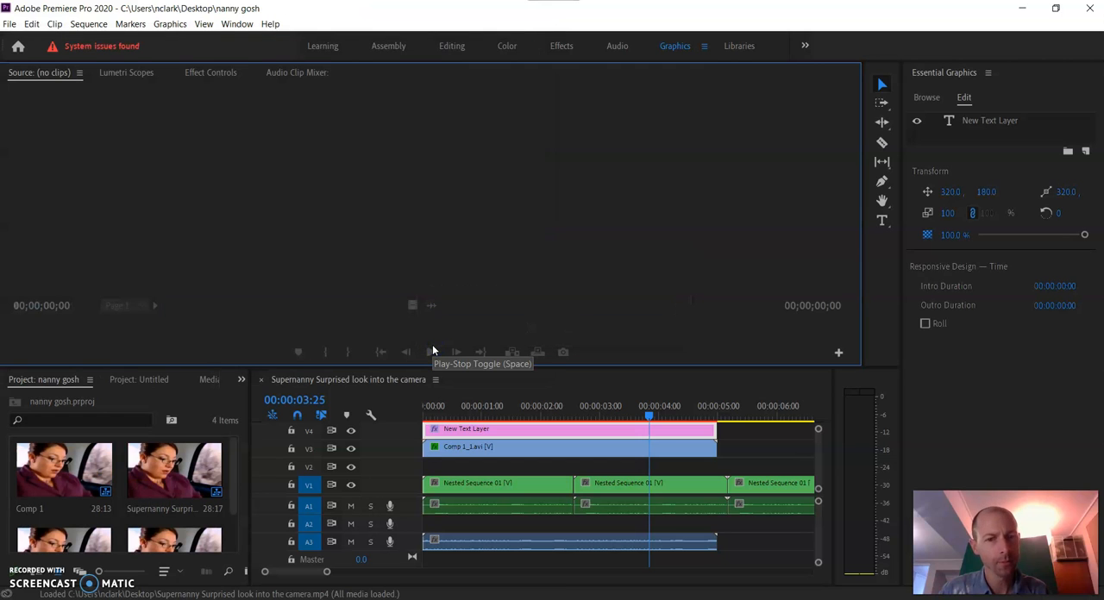
# Close Premiere Pro, relaunch it, and continue past the System Compatibility Report with the known issues
pyautogui.click(1085, 8)
pyautogui.click(538, 320)
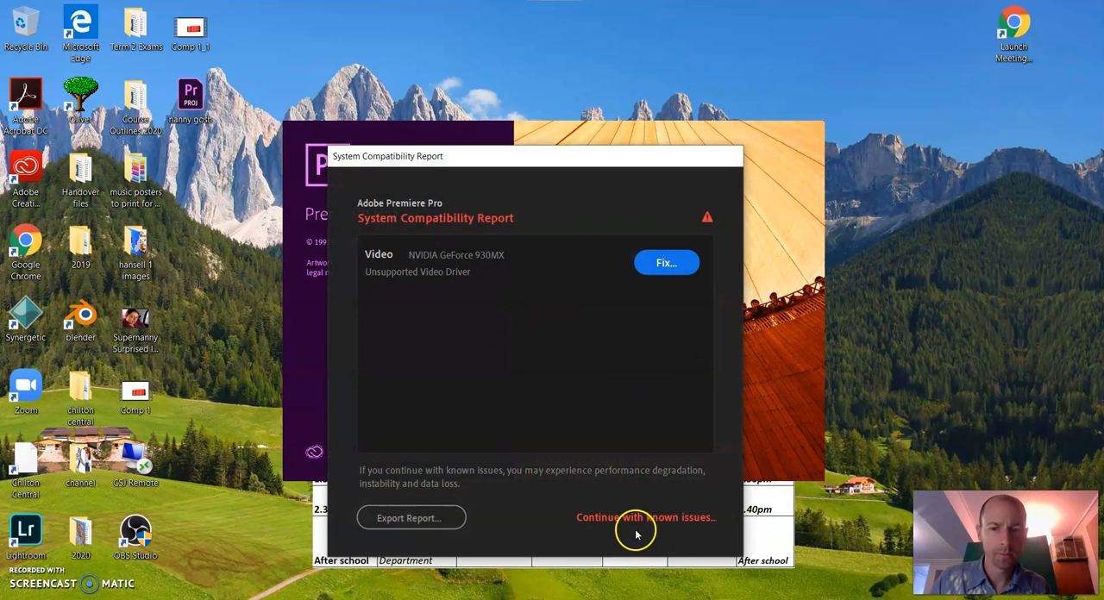
pyautogui.click(631, 520)
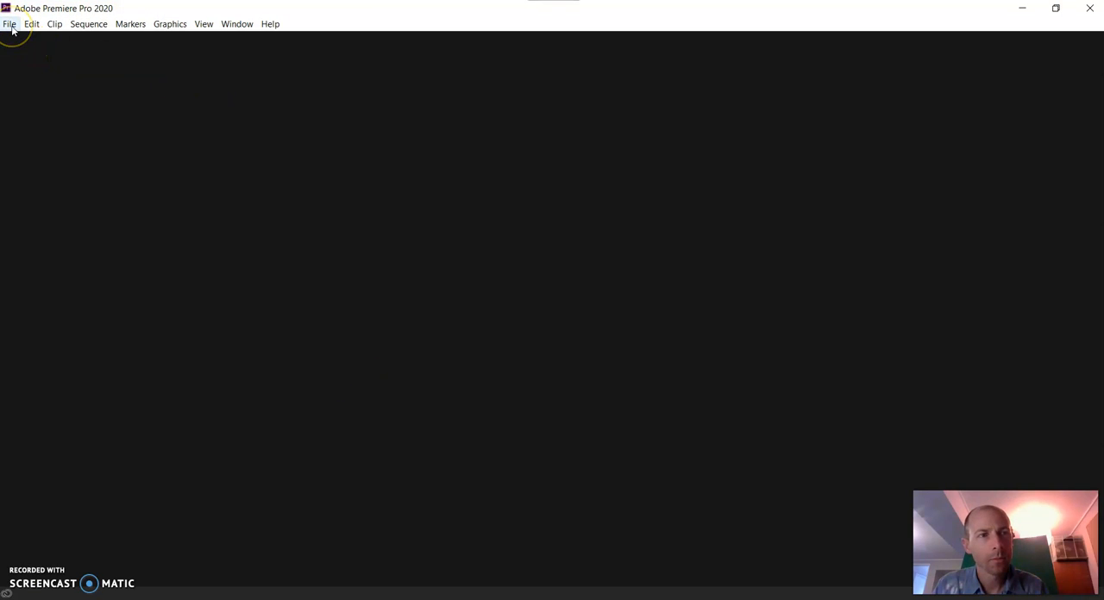
# Open the exported "nanny gosh" project from the Desktop in the relaunched Premiere Pro
pyautogui.click(10, 24)
pyautogui.click(29, 50)
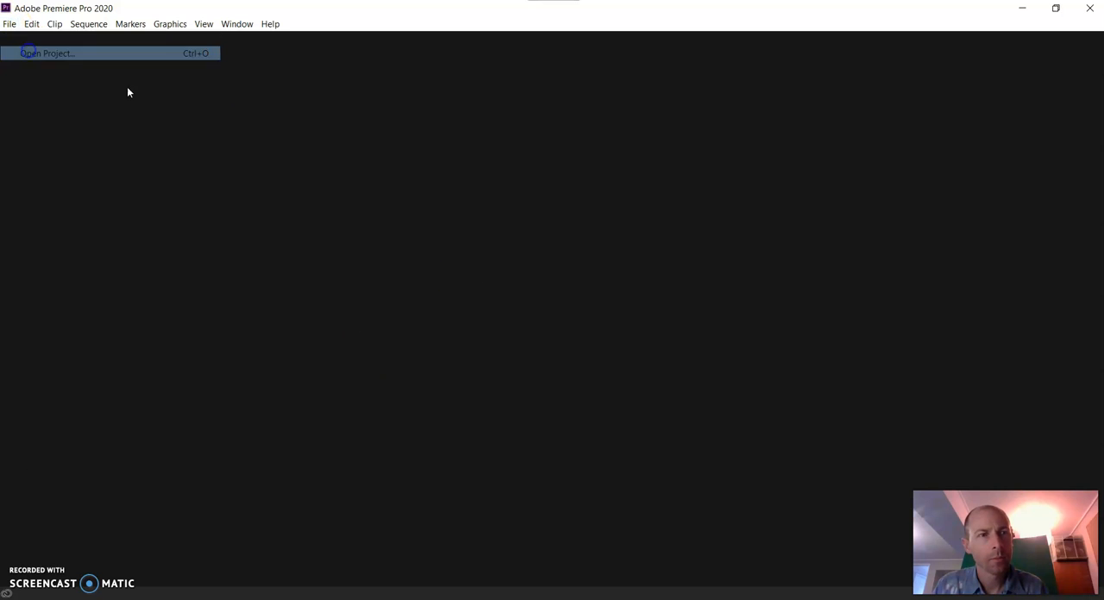
pyautogui.scroll(-2, 278, 229)
pyautogui.click(246, 257)
pyautogui.click(434, 354)
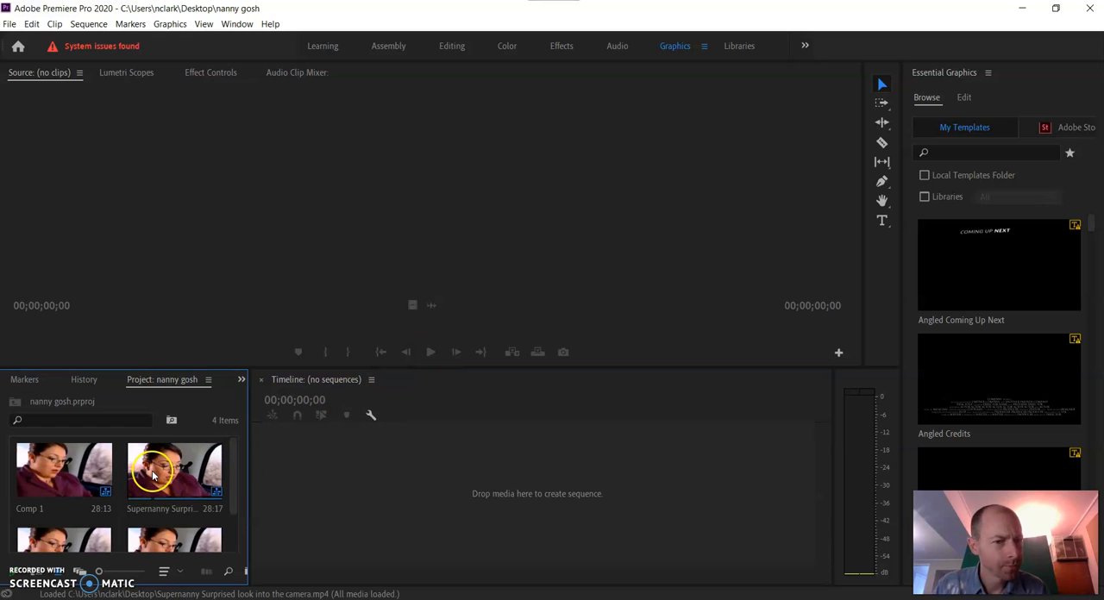
# Place the Comp 1 item from the nanny gosh project in the empty timeline to create a new sequence
pyautogui.scroll(-1, 93, 481)
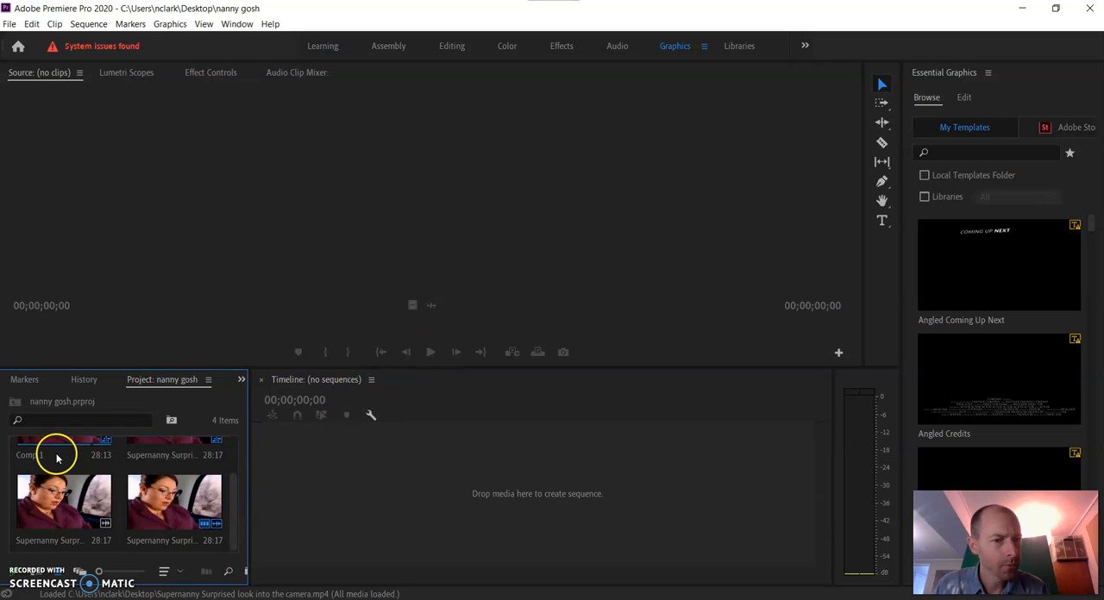
pyautogui.moveTo(58, 455); pyautogui.dragTo(279, 505)
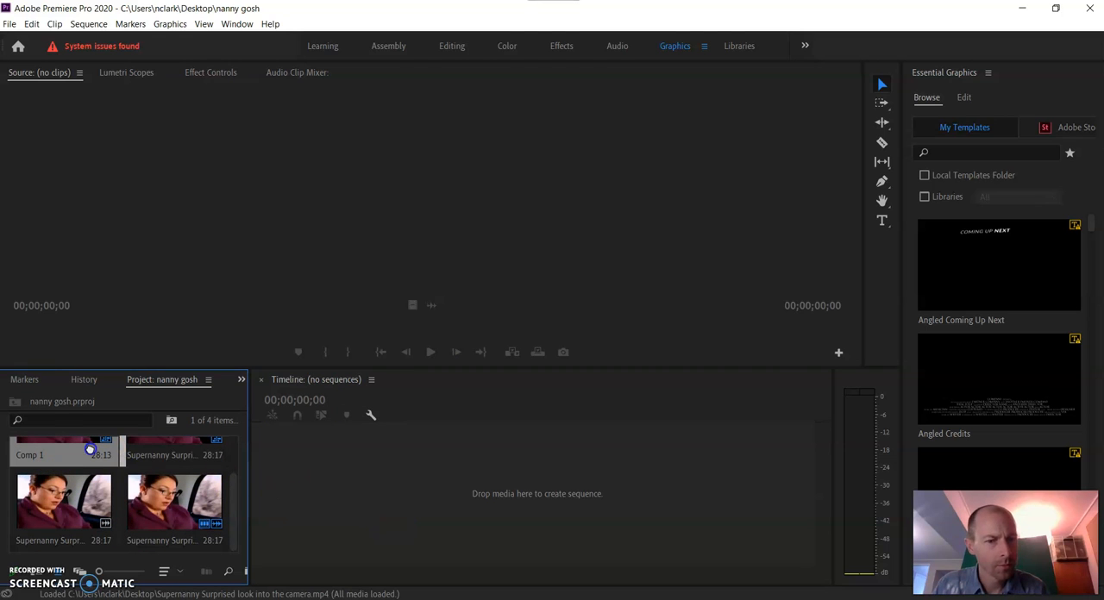
pyautogui.scroll(1, 112, 500)
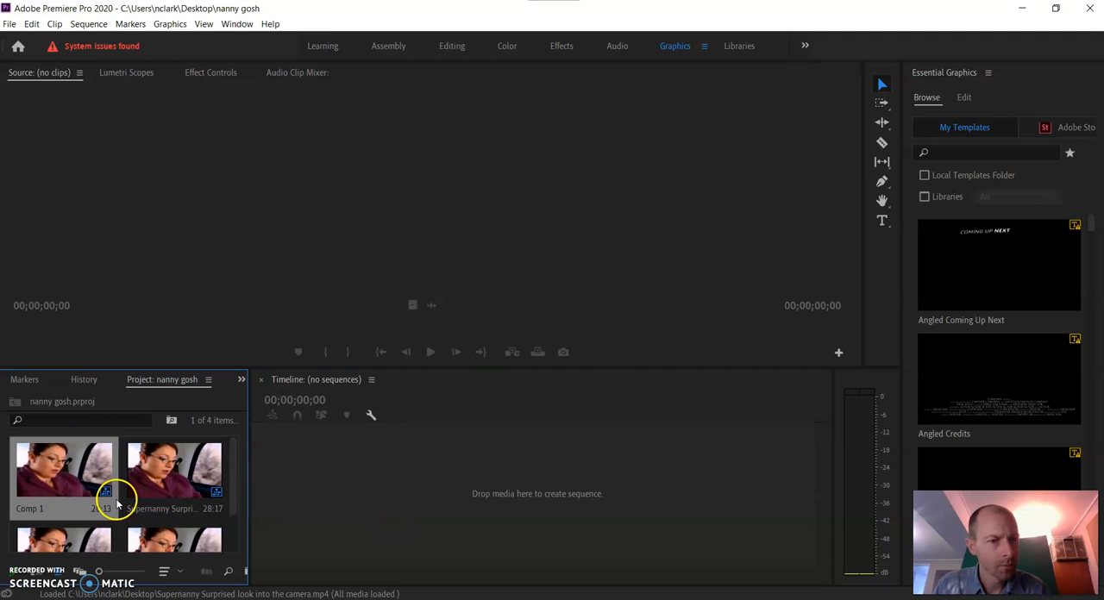
pyautogui.click(27, 380)
pyautogui.click(101, 381)
pyautogui.click(168, 382)
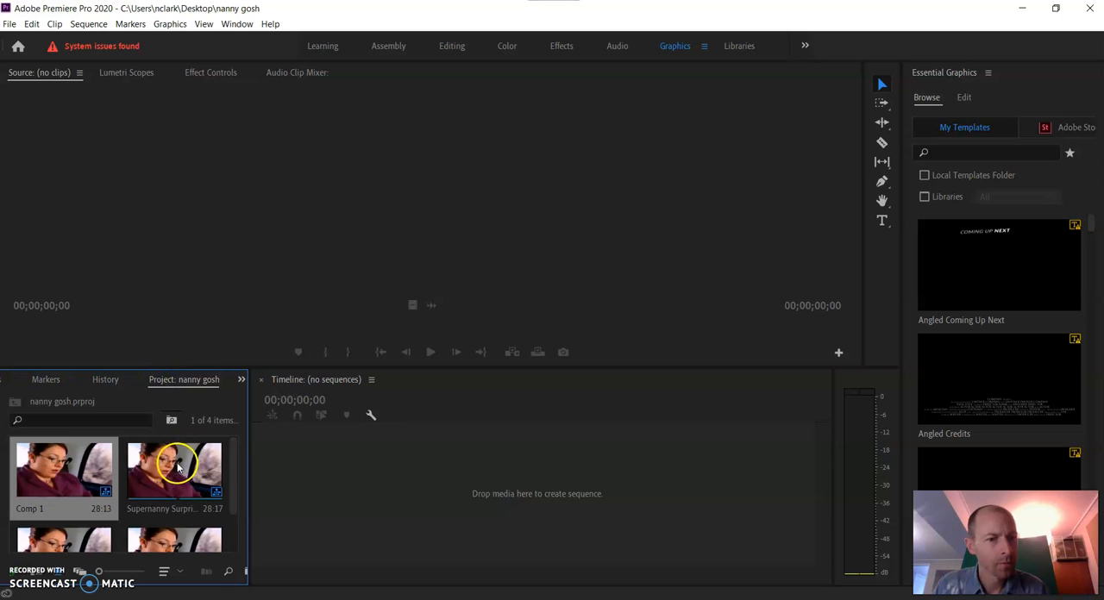
pyautogui.moveTo(234, 484); pyautogui.dragTo(242, 451)
pyautogui.moveTo(528, 501); pyautogui.dragTo(526, 500)
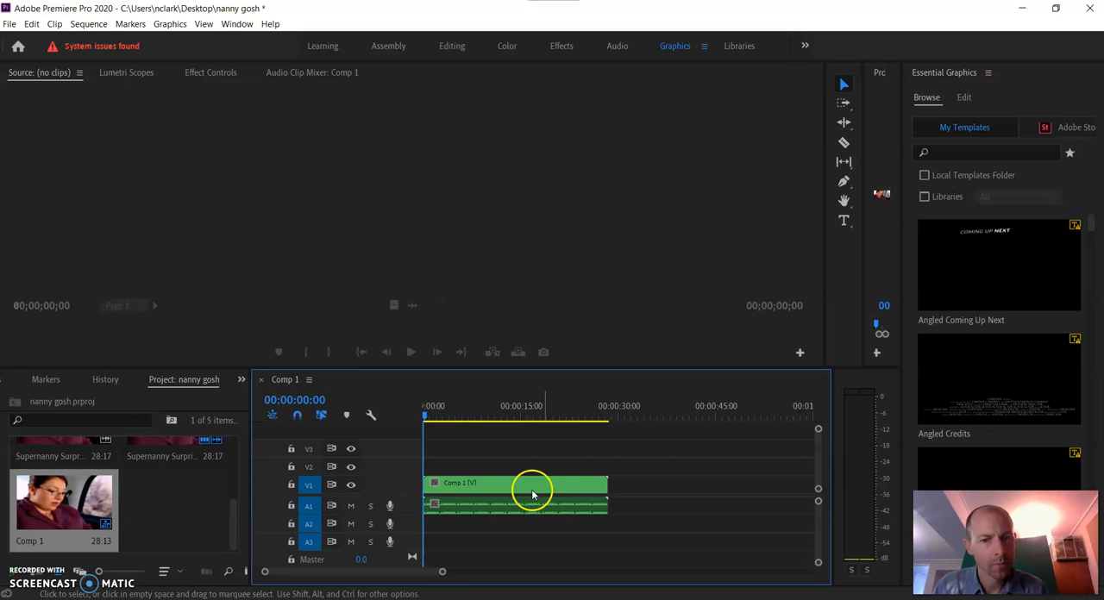
# Switch to the Assembly workspace and play back the Comp 1 sequence
pyautogui.press('space')
pyautogui.press('space')
pyautogui.click(384, 46)
pyautogui.click(613, 465)
pyautogui.press('space')
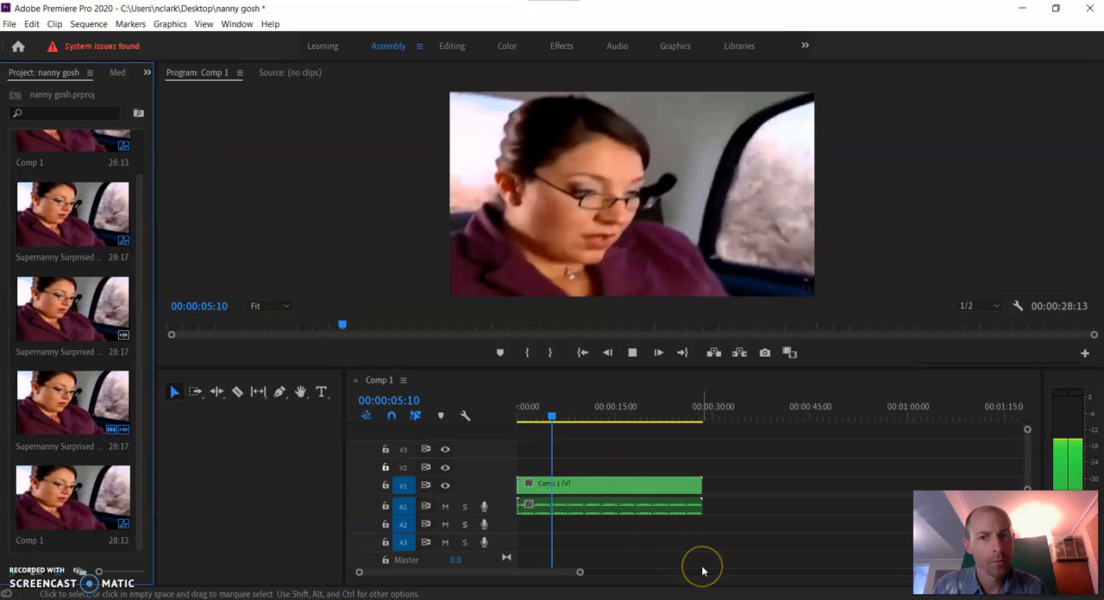
# Stop the playback, switch to After Effects, and select the Spot Light 1 and GOSH layers in the Comp 1 timeline
pyautogui.press('space')
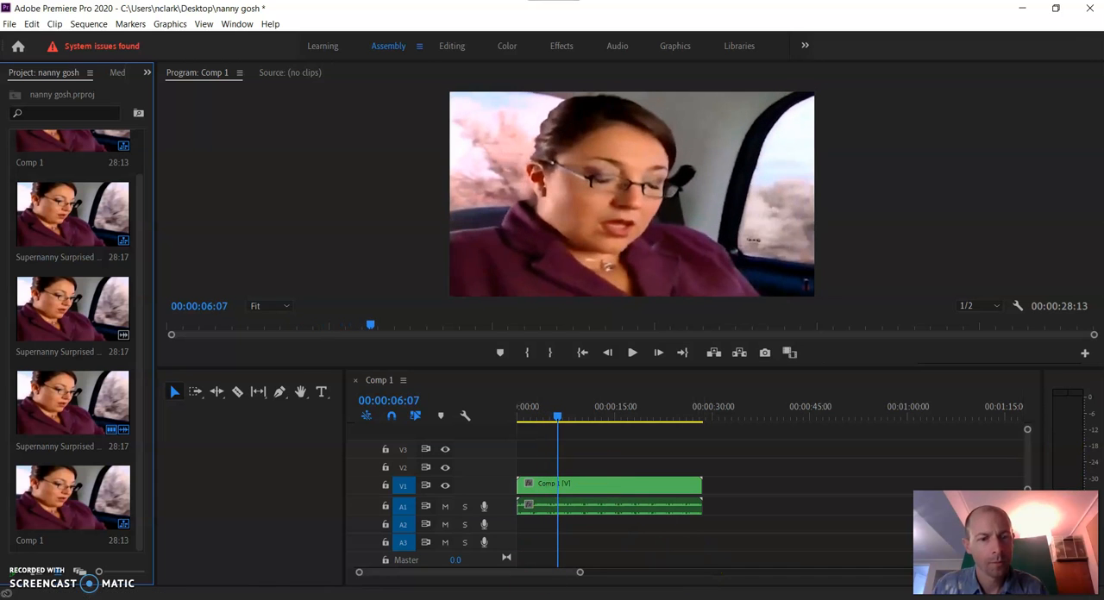
pyautogui.click(239, 599)
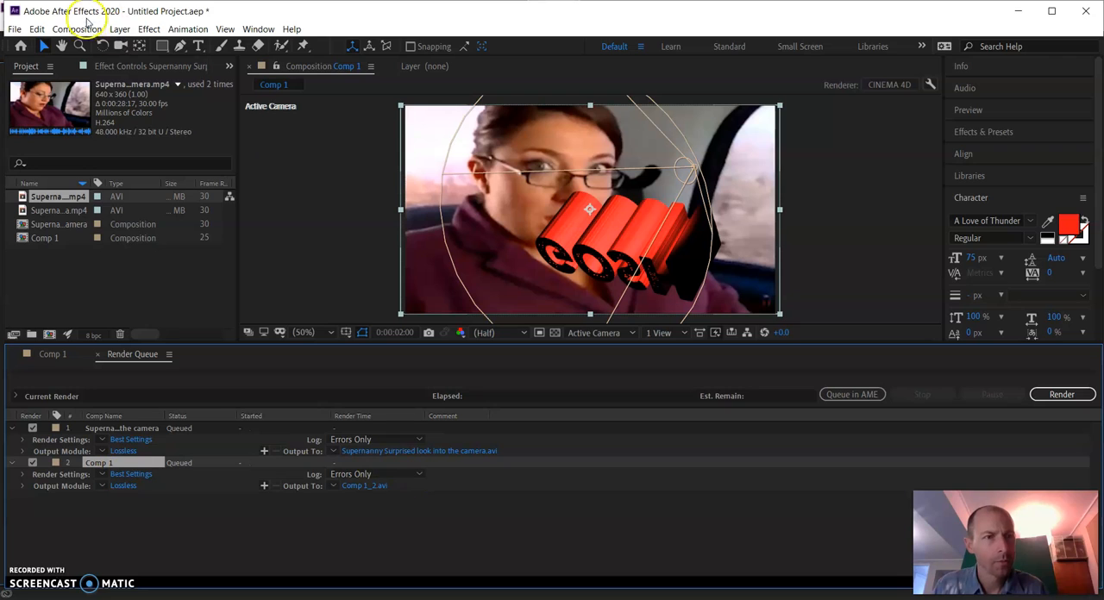
pyautogui.click(47, 355)
pyautogui.click(51, 355)
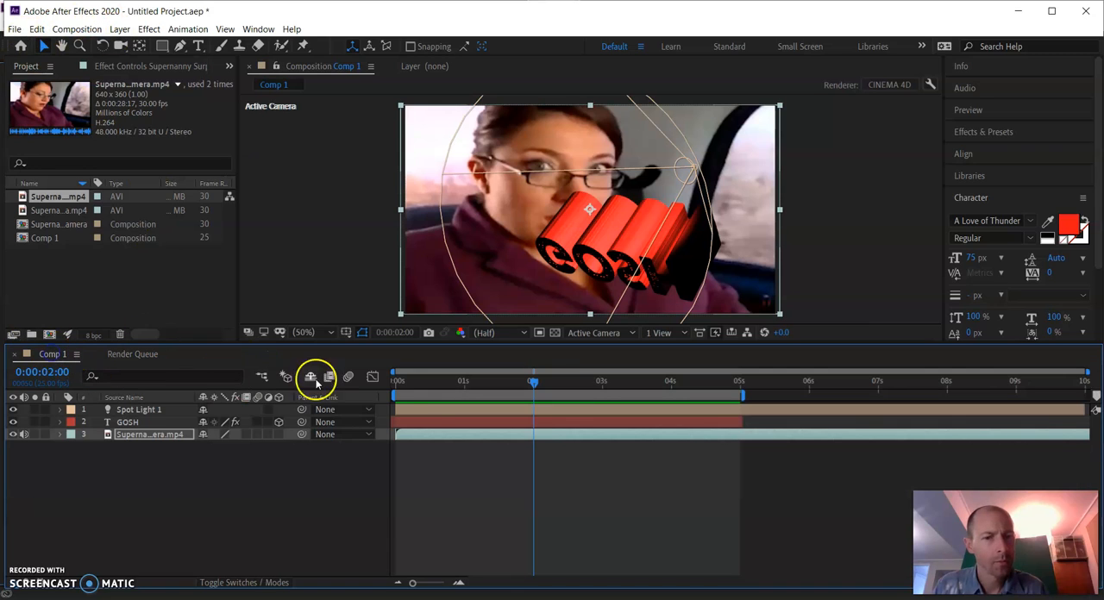
pyautogui.keyDown('shift'); pyautogui.click(128, 411); pyautogui.keyUp('shift')
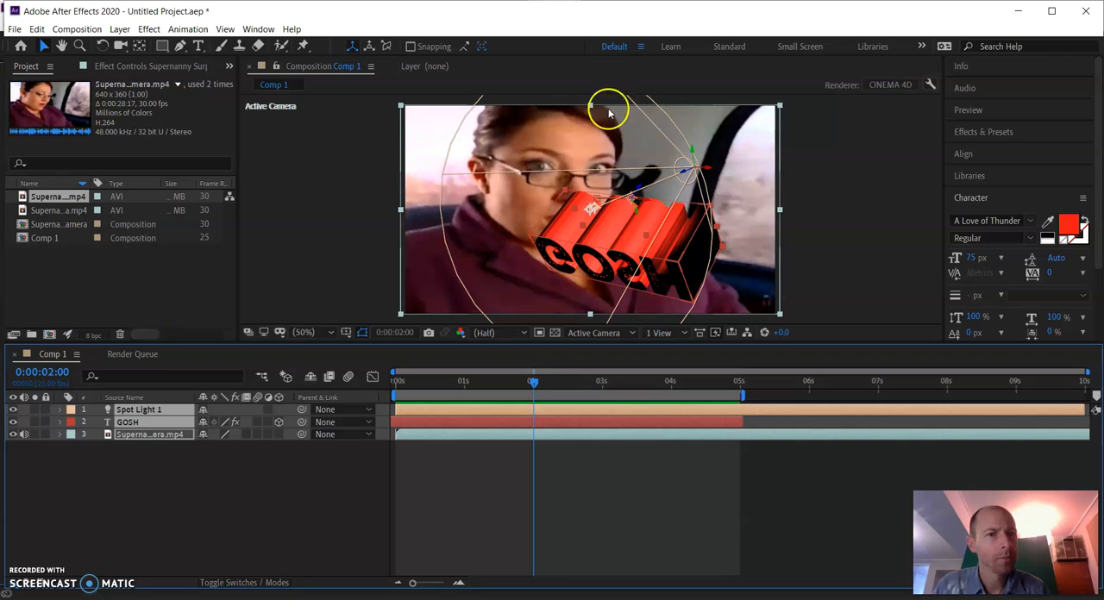
pyautogui.click(15, 28)
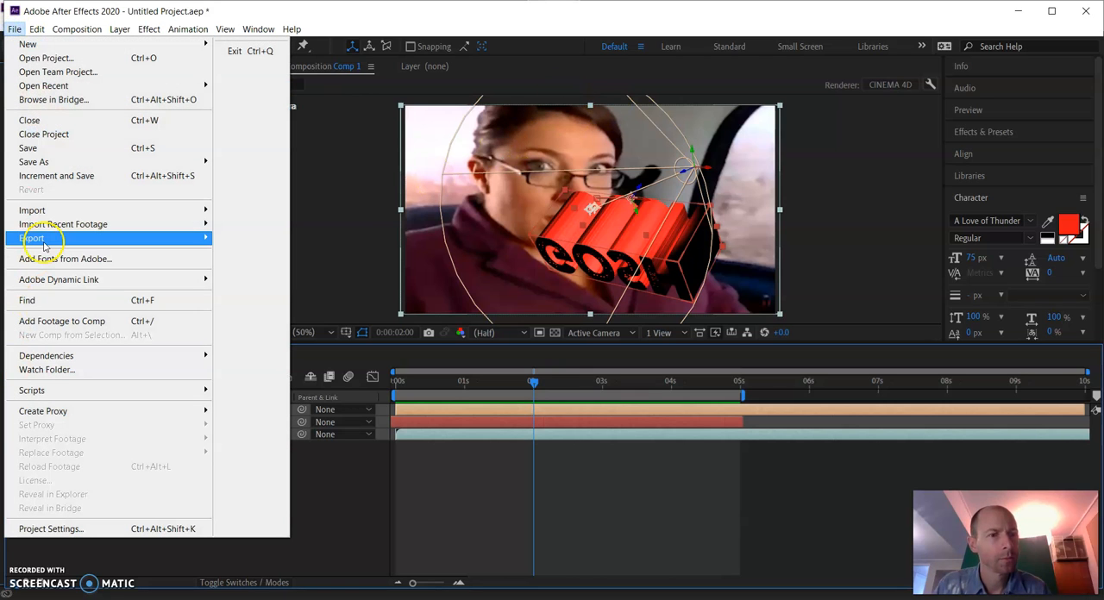
pyautogui.moveTo(112, 238)
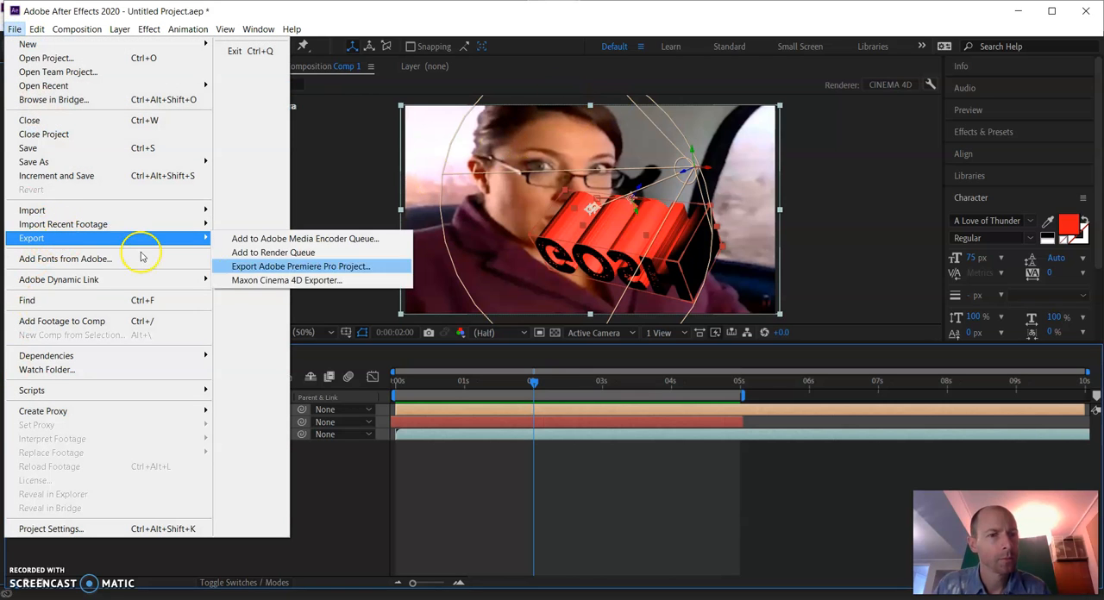
pyautogui.click(300, 268)
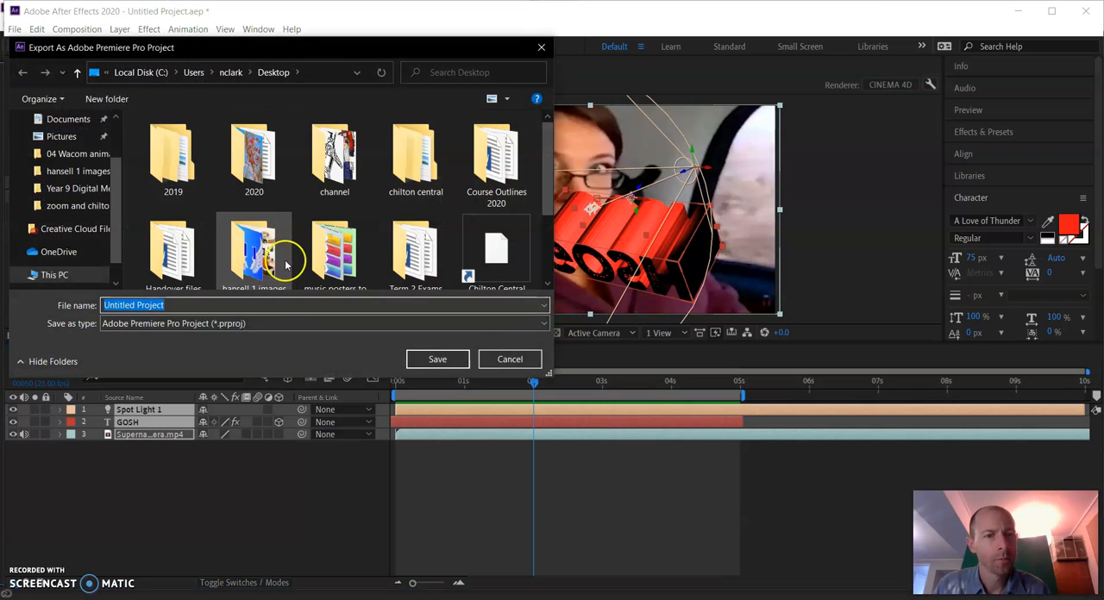
pyautogui.write('nanny')
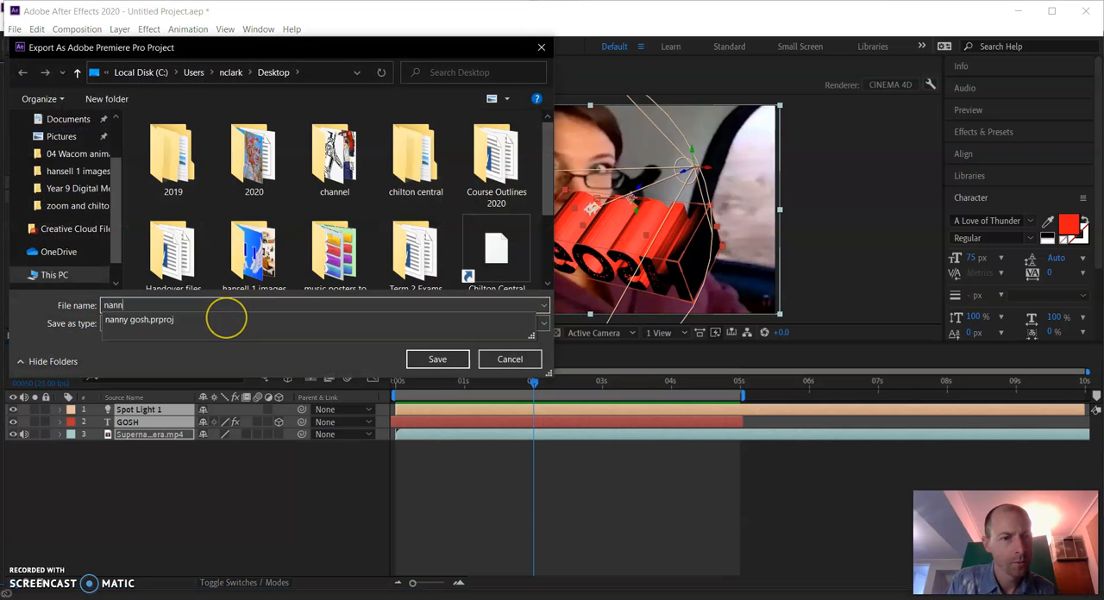
pyautogui.click(516, 360)
# Export the composition as an Adobe Premiere Pro project named "nanny2" on the Desktop
pyautogui.click(14, 29)
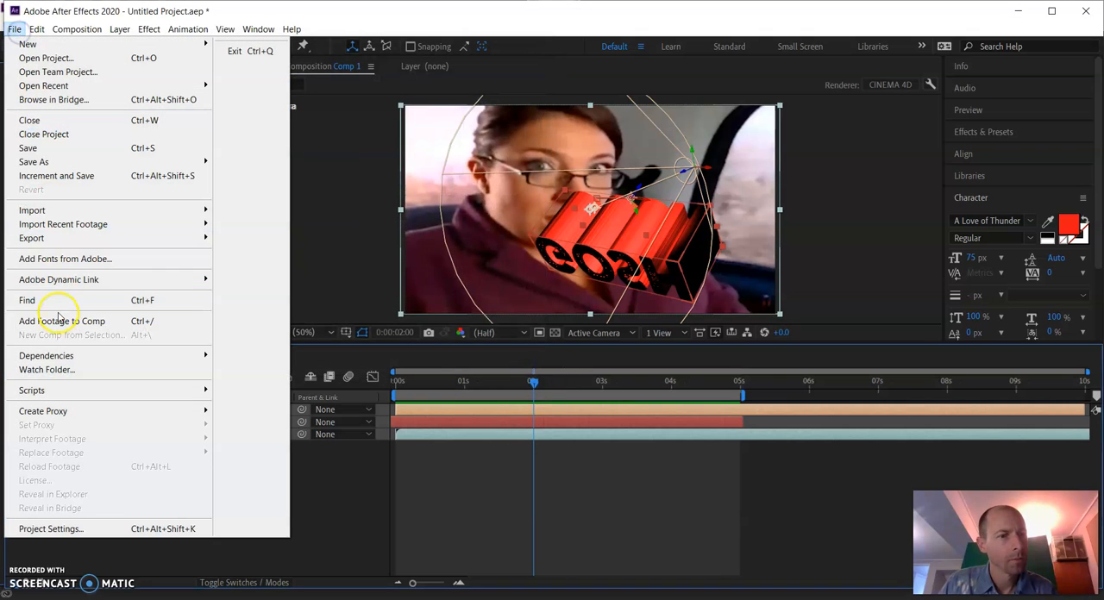
pyautogui.moveTo(49, 244)
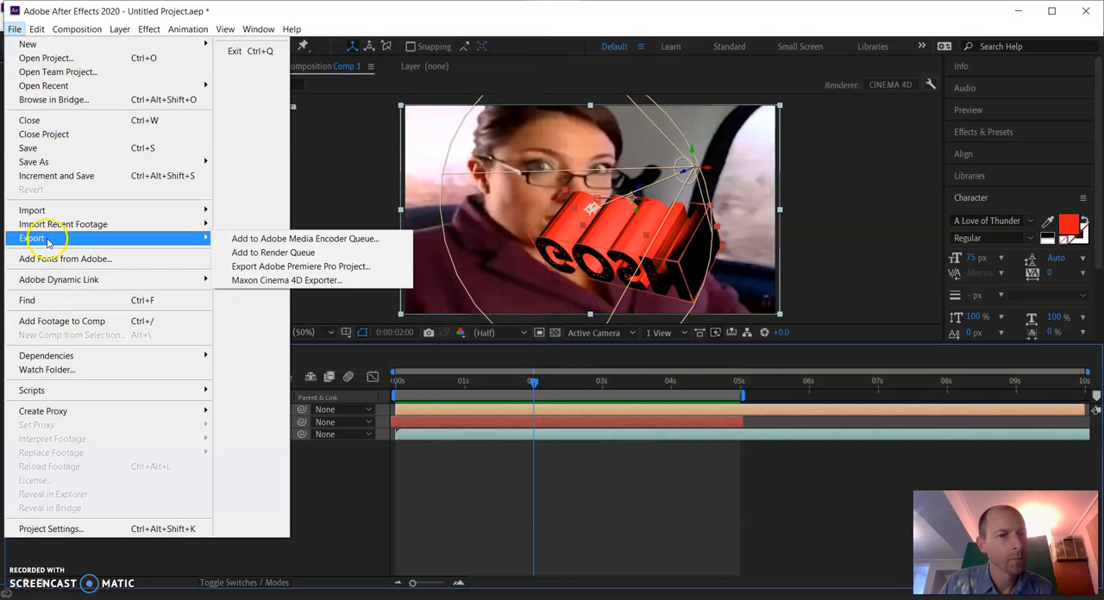
pyautogui.click(276, 266)
pyautogui.write('nannuy')
pyautogui.press('BackSpace')
pyautogui.write('y2')
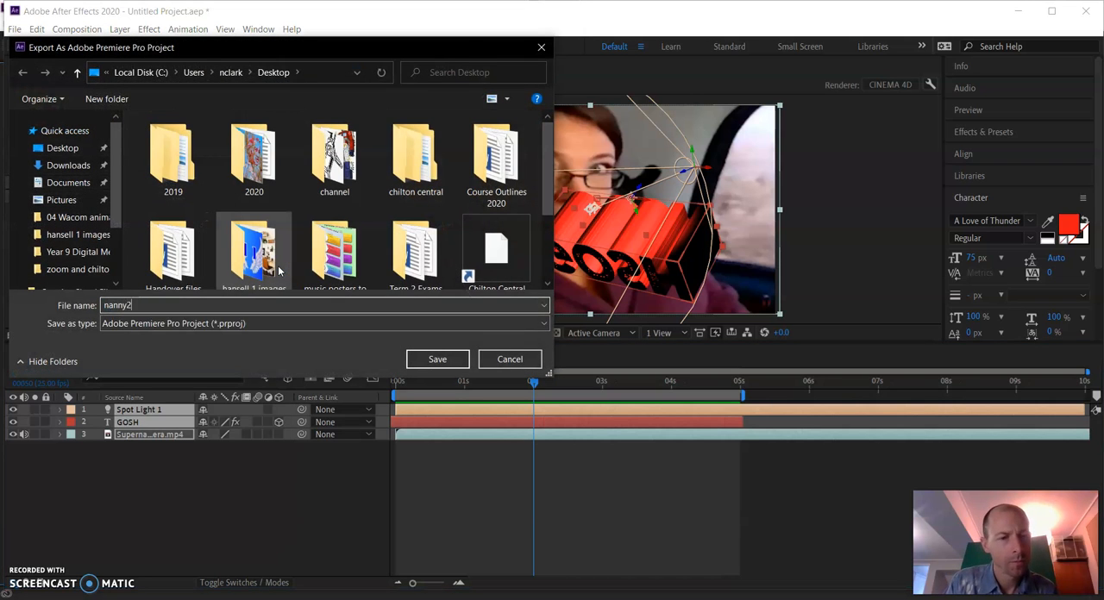
pyautogui.press('Return')
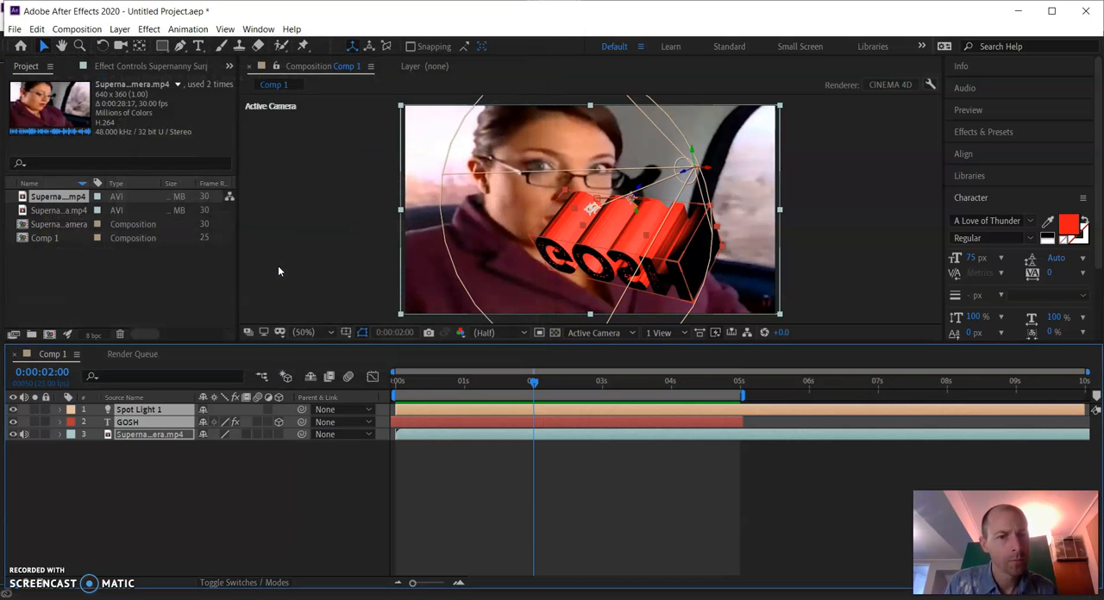
# Switch to Premiere Pro and open the exported nanny2 project from the Desktop
pyautogui.click(1018, 11)
pyautogui.click(11, 25)
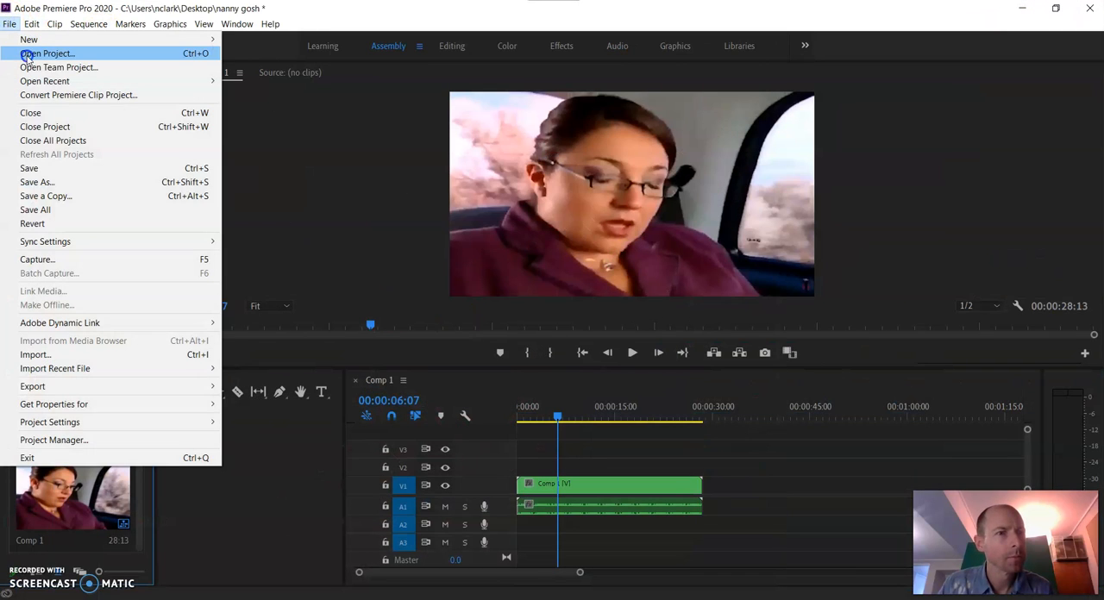
pyautogui.click(48, 54)
pyautogui.click(336, 256)
pyautogui.click(432, 353)
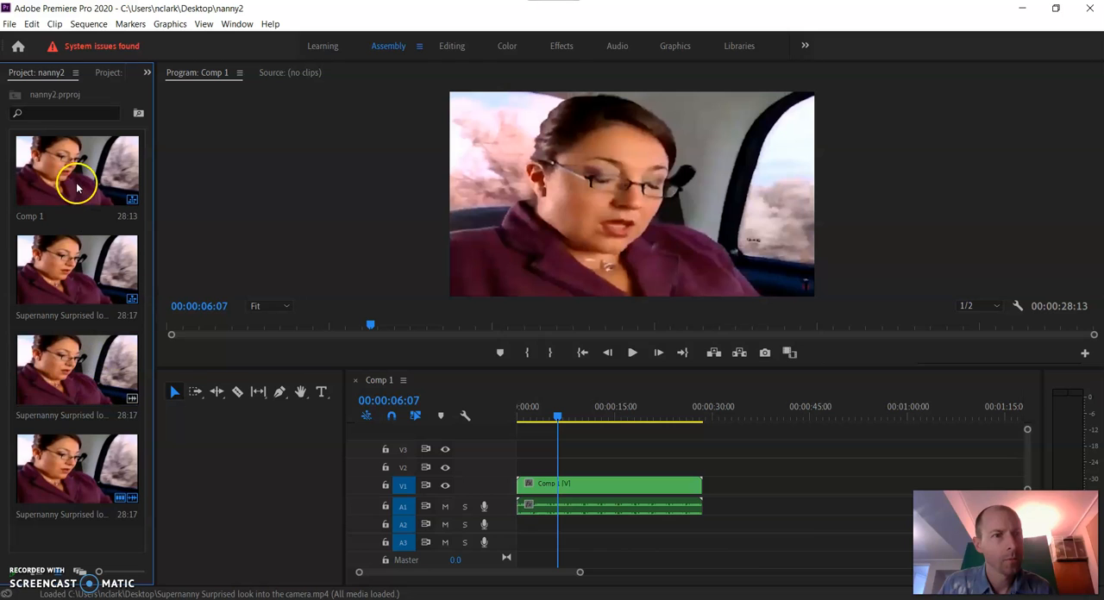
# Display the items of the nanny gosh project for comparison with the nanny2 project
pyautogui.click(105, 72)
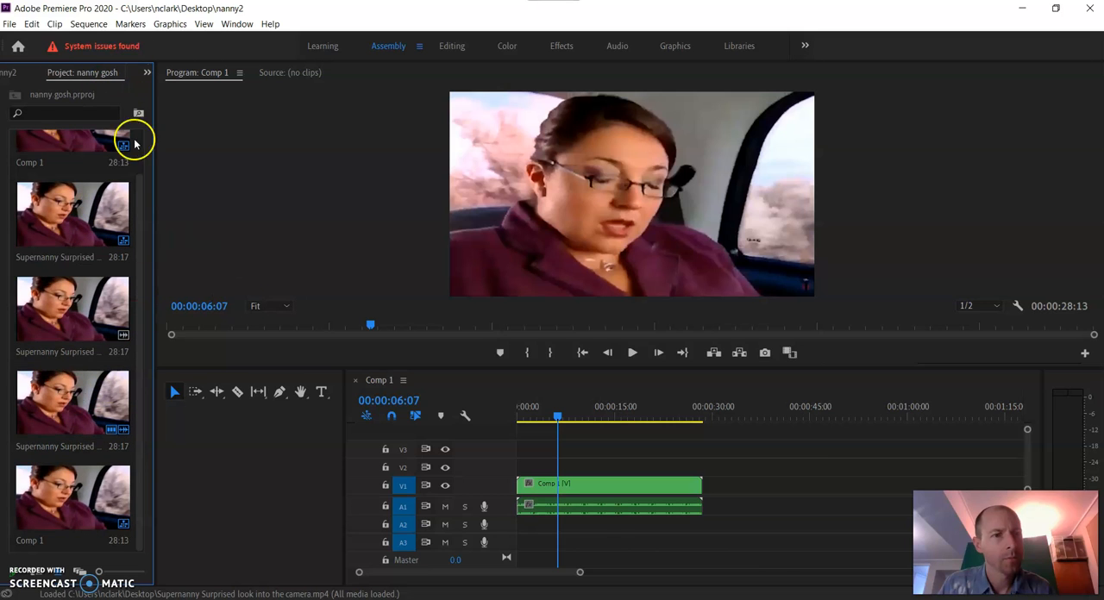
pyautogui.click(9, 23)
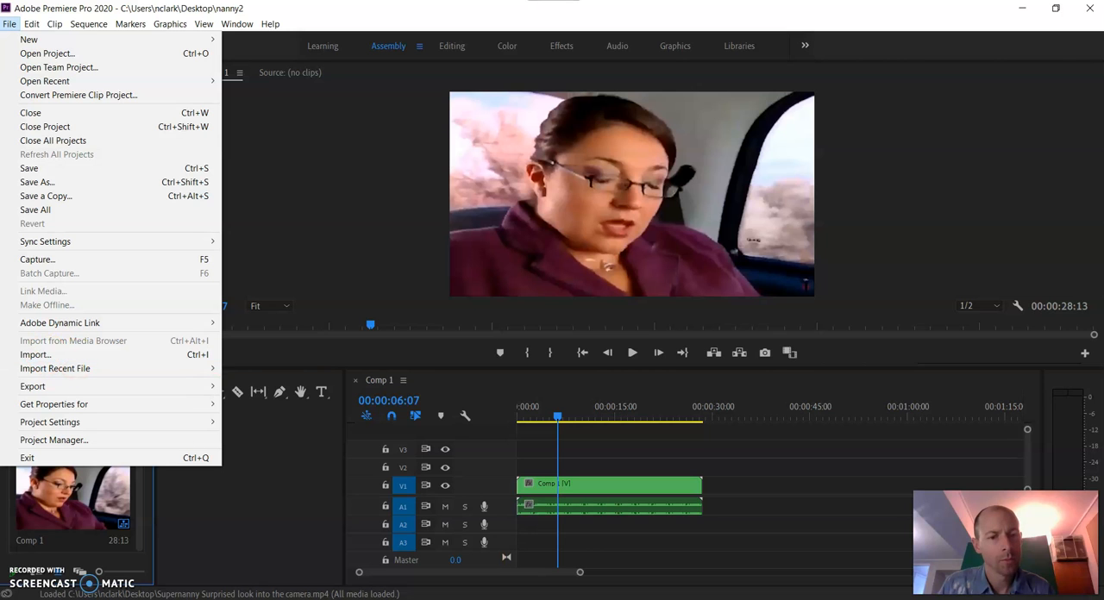
pyautogui.press('Escape')
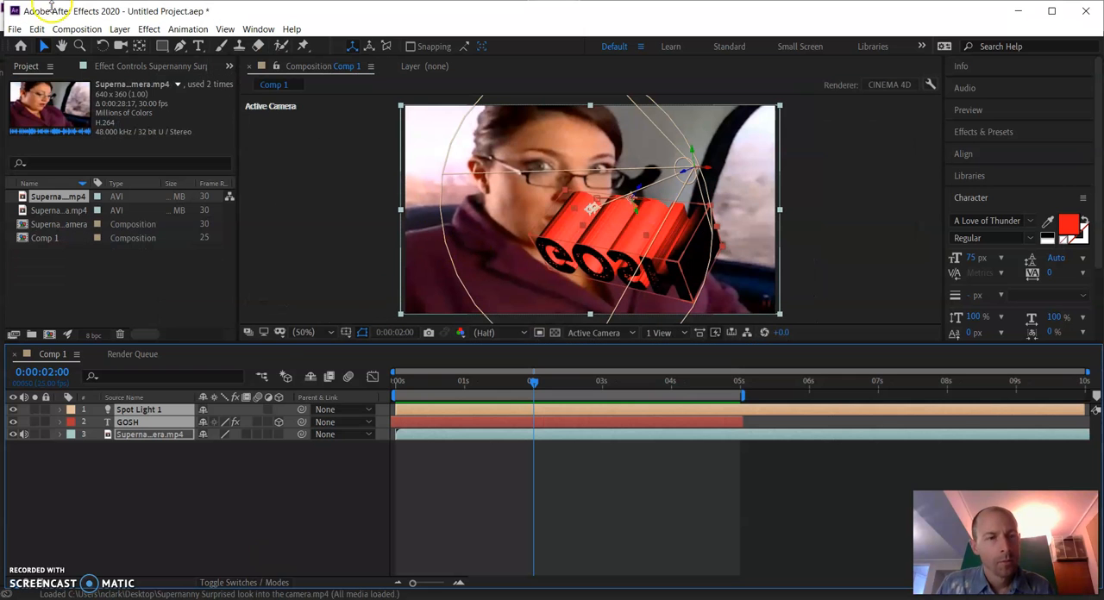
# Start a new project in After Effects without saving the changes to the current one
pyautogui.click(15, 29)
pyautogui.moveTo(25, 41)
pyautogui.click(483, 54)
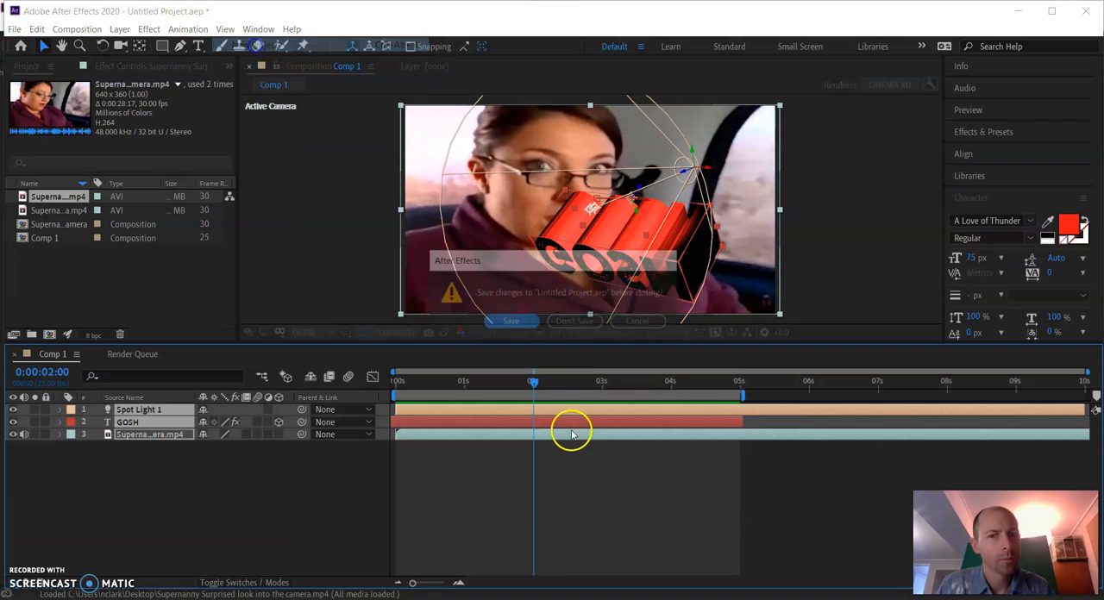
pyautogui.click(571, 321)
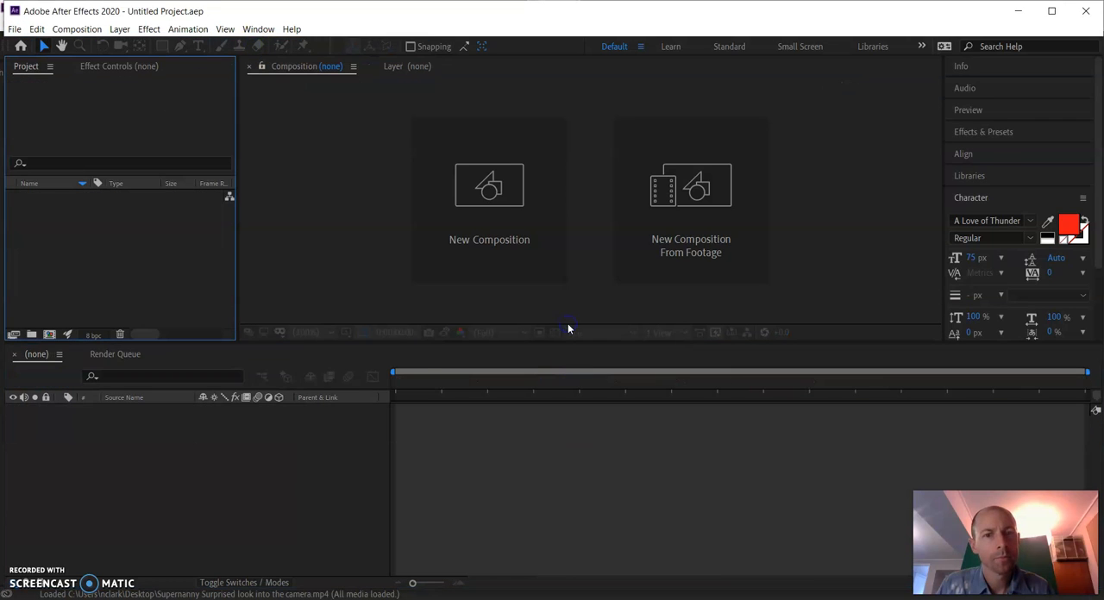
pyautogui.click(463, 193)
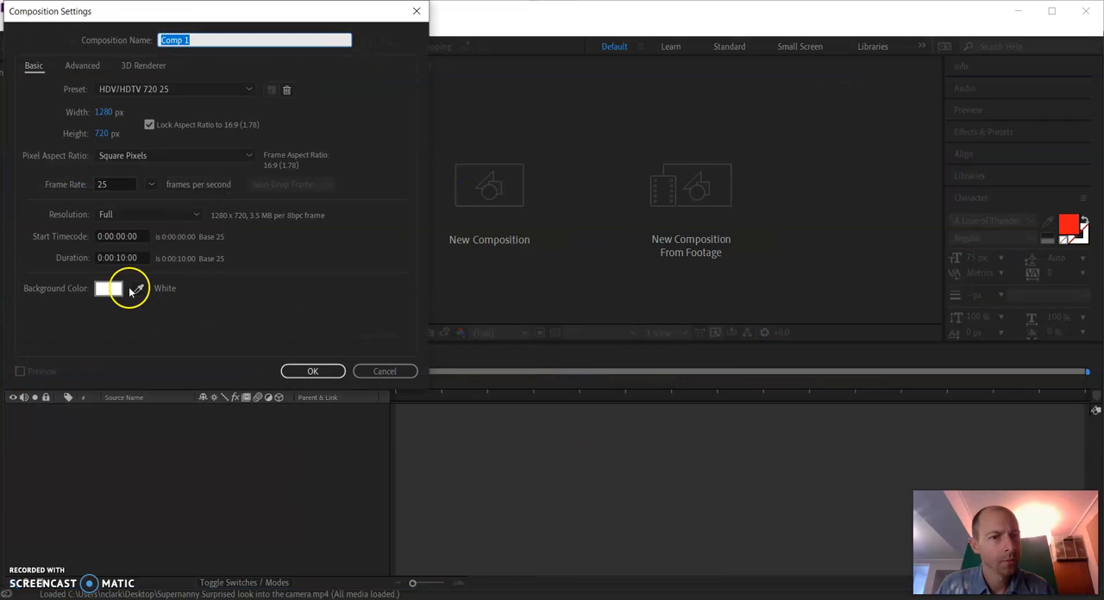
pyautogui.click(125, 290)
pyautogui.click(326, 64)
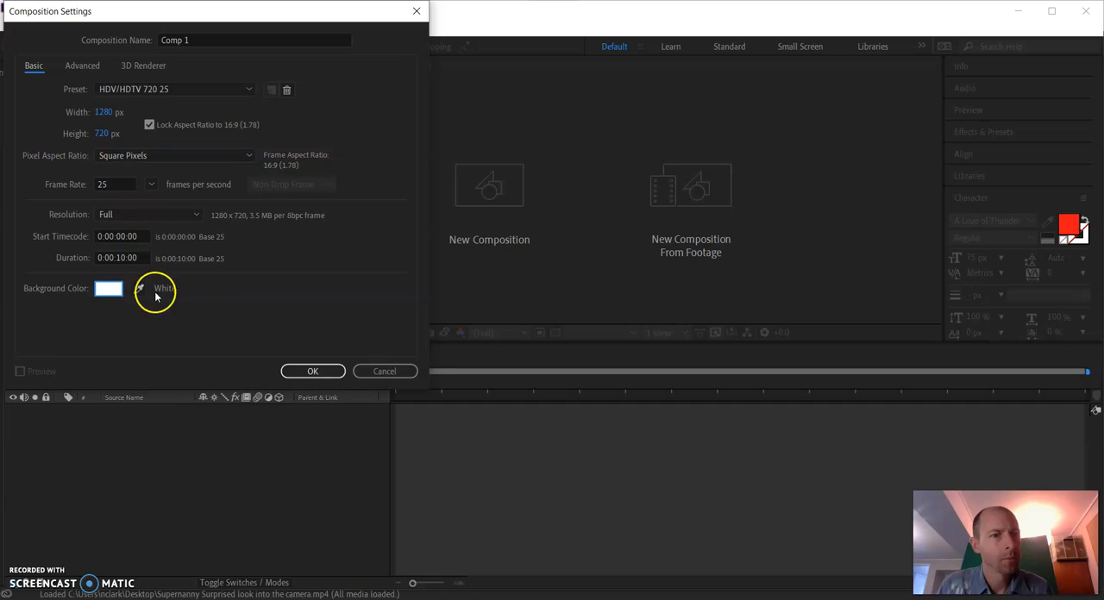
pyautogui.click(393, 374)
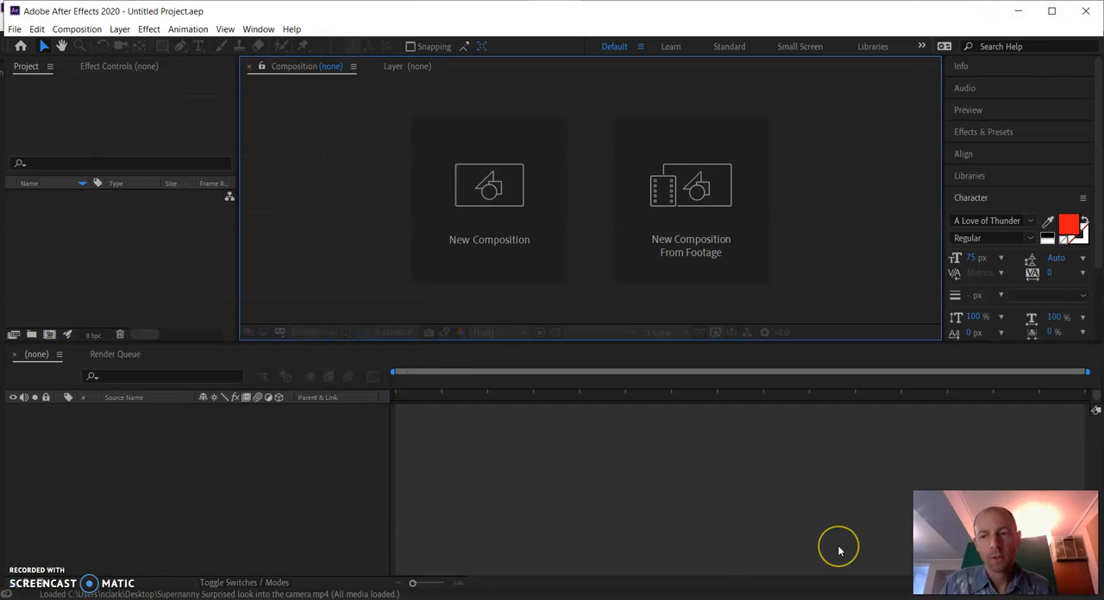
# Return to Premiere Pro and scrub the Comp 1 sequence from its start to about 8 seconds
pyautogui.click(1014, 12)
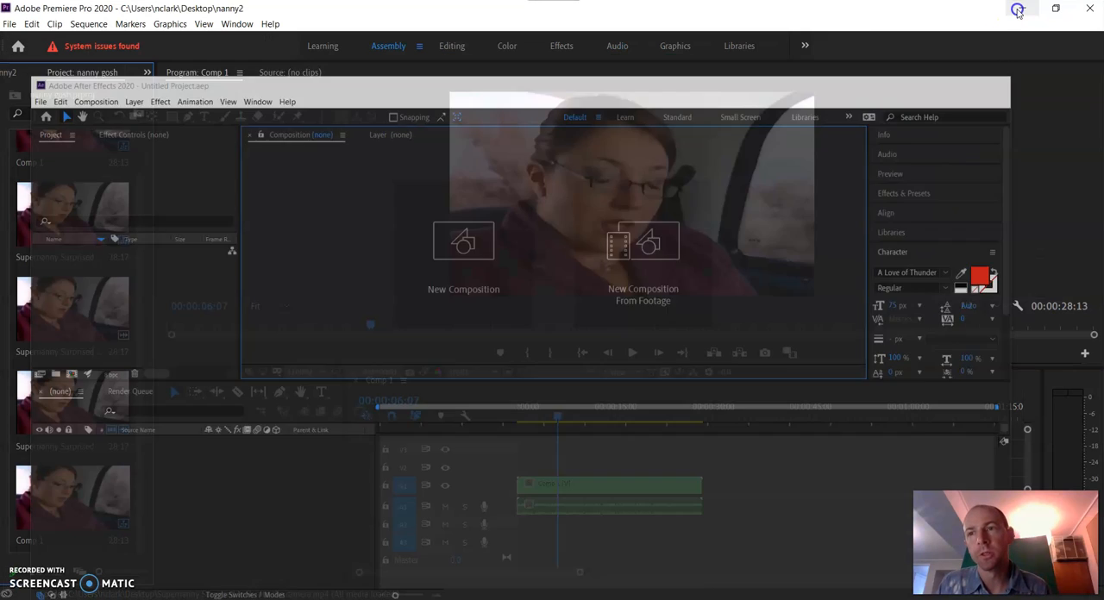
pyautogui.moveTo(557, 418); pyautogui.dragTo(504, 426)
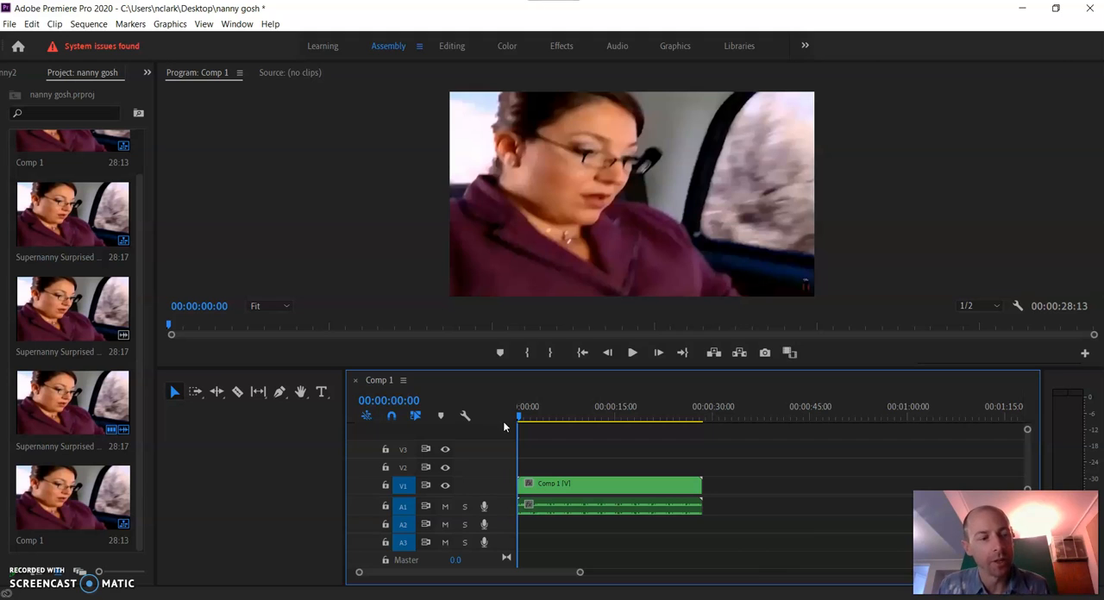
pyautogui.moveTo(561, 418)
pyautogui.mouseDown()
pyautogui.moveTo(574, 417)
pyautogui.moveTo(568, 406)
pyautogui.mouseUp()
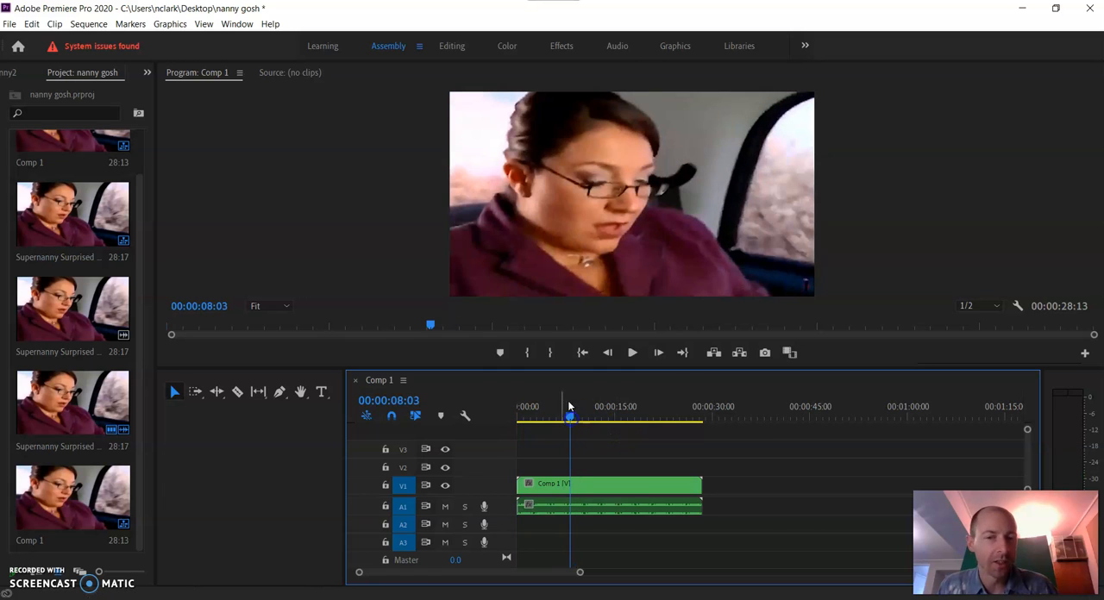
# Check the Desktop for After Effects projects to open, cancel the selection, and minimize both programs to show the desktop
pyautogui.click(1022, 9)
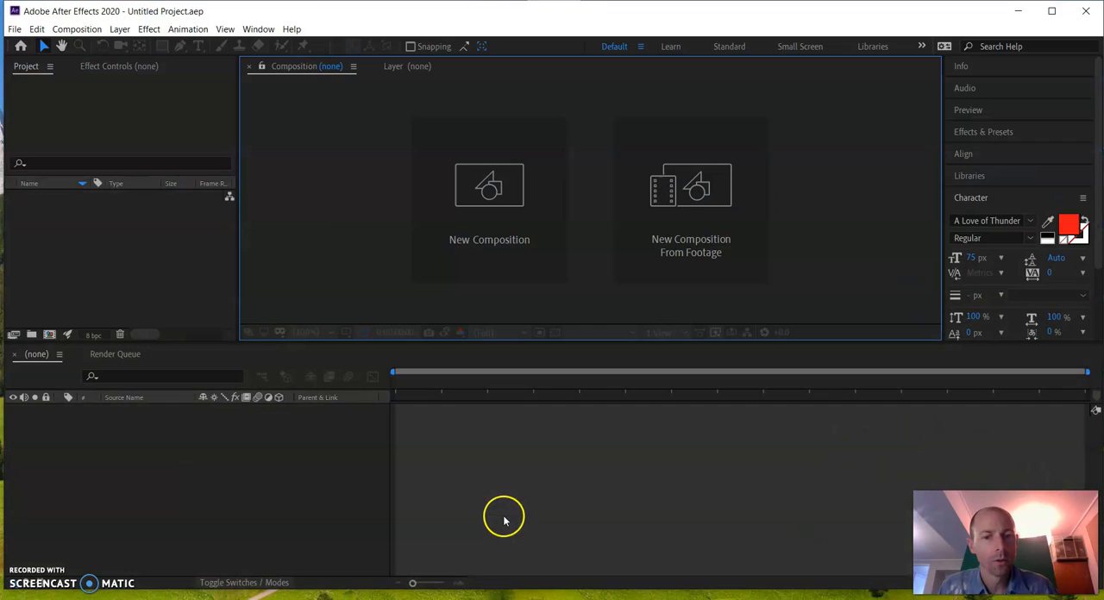
pyautogui.click(15, 29)
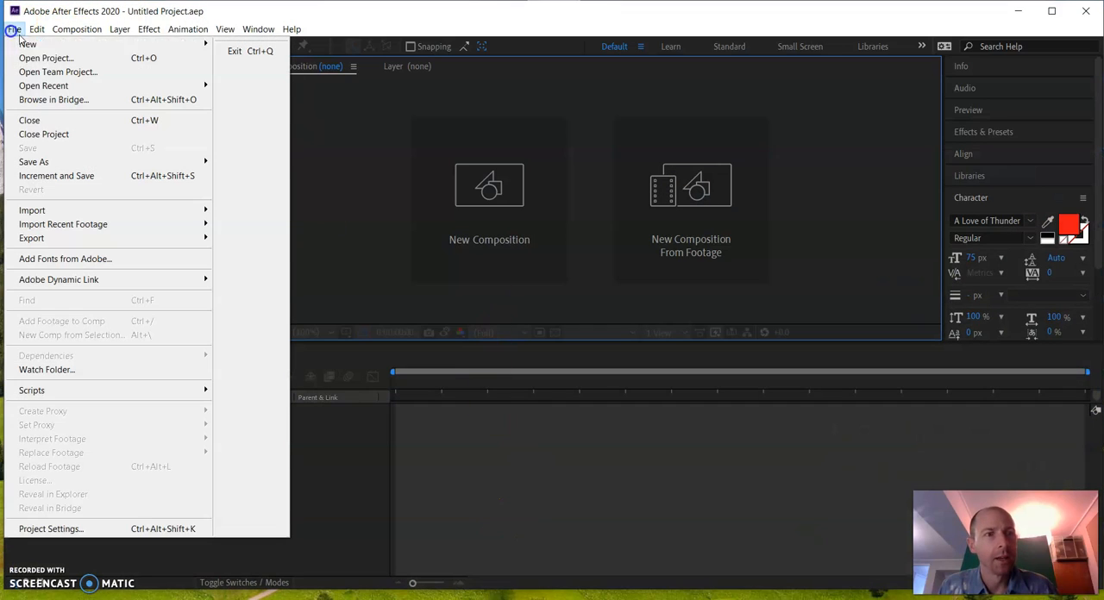
pyautogui.click(28, 59)
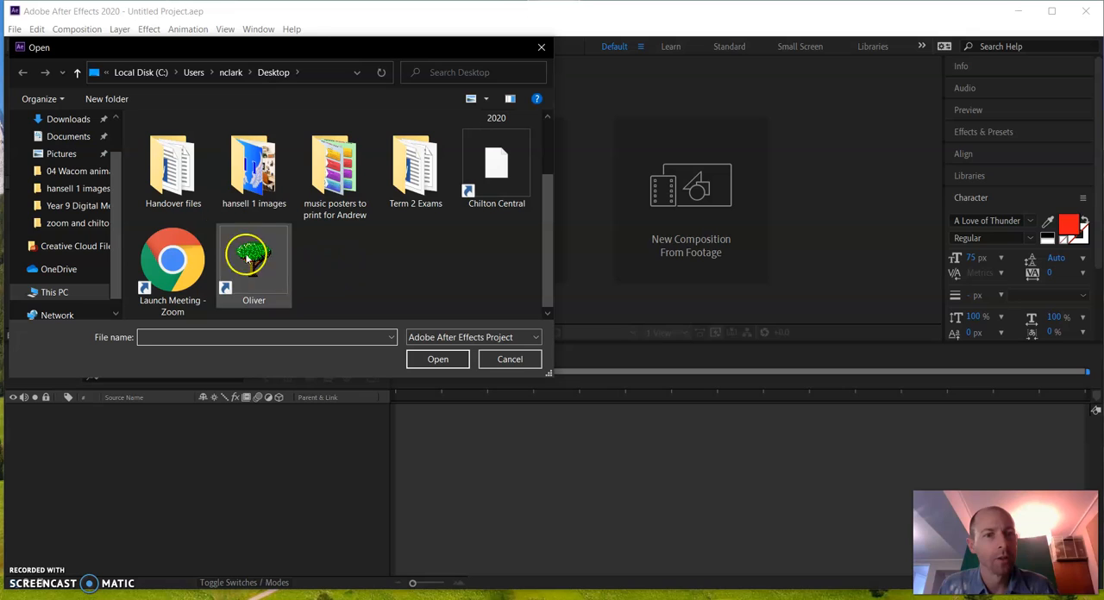
pyautogui.click(507, 359)
pyautogui.click(1019, 13)
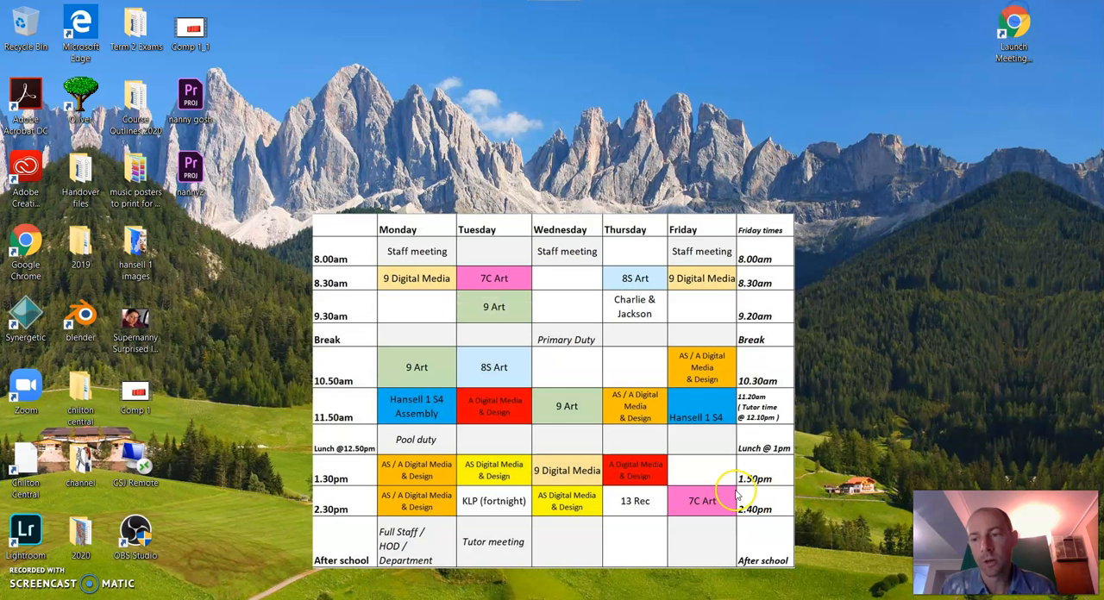